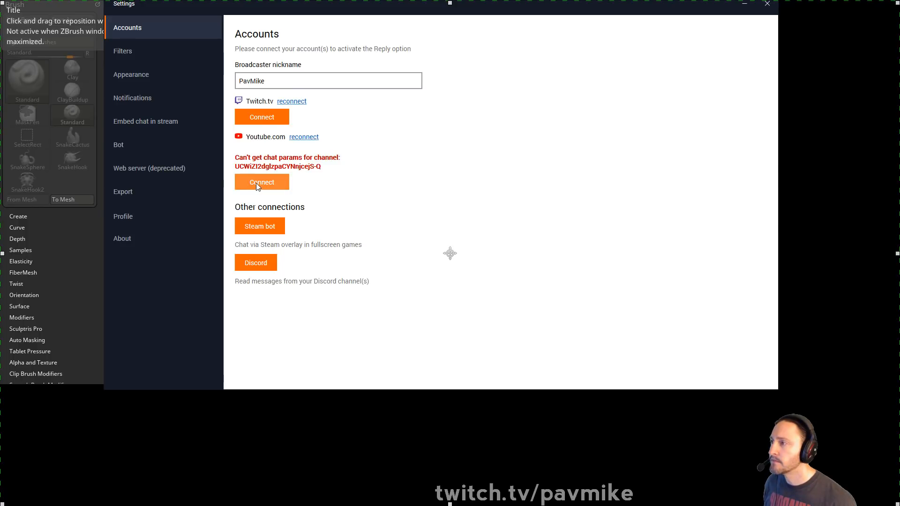
Connect the Twitch.tv and Youtube.com accounts to the chat tool and close its settings.
click(260, 117)
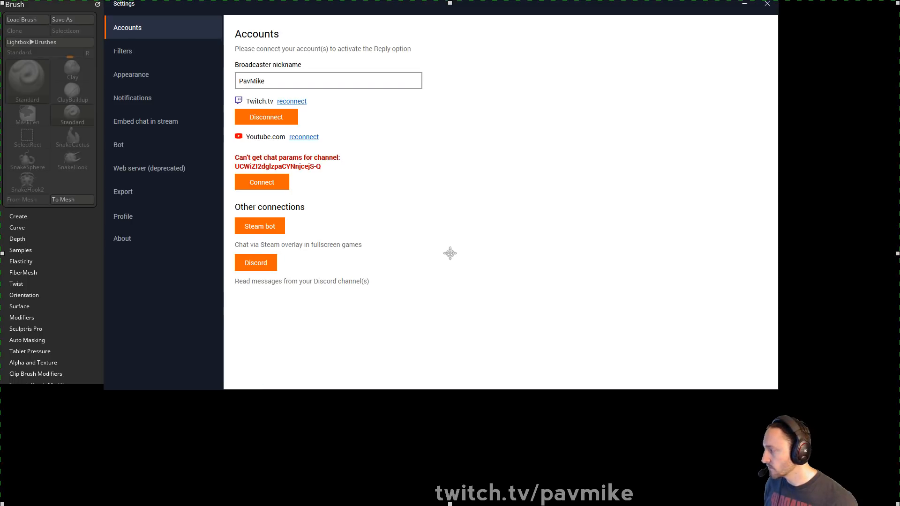
click(262, 182)
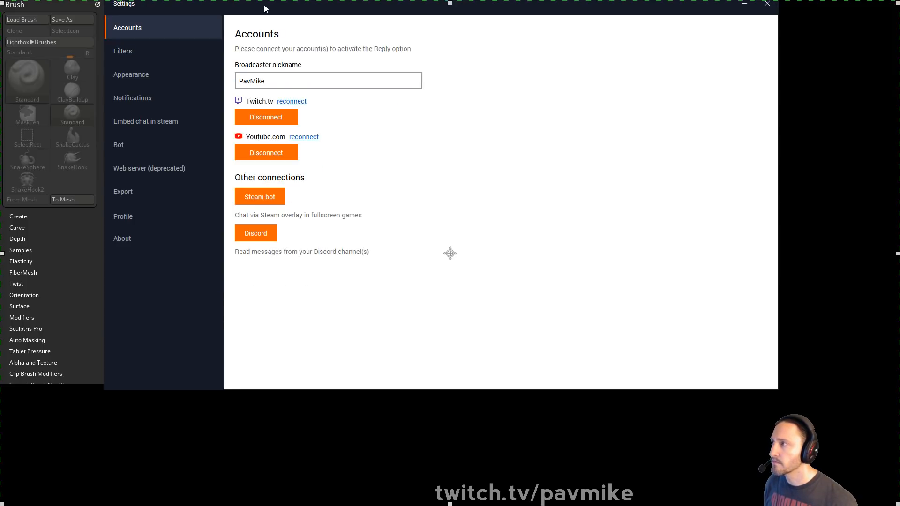
click(767, 4)
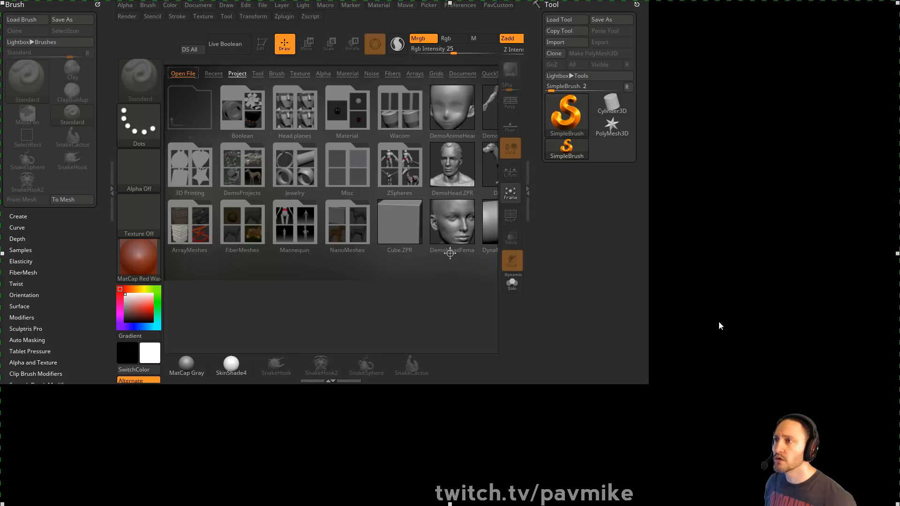
Switch to ZBrush, stretch its window across the whole screen and set the draw size to 37.
drag(648, 387, 897, 504)
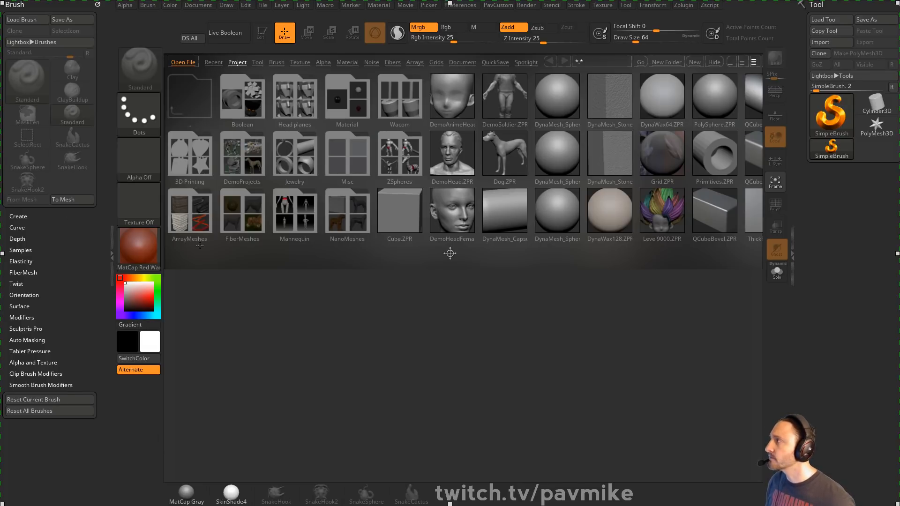
click(717, 61)
key(s)
drag(605, 227, 601, 227)
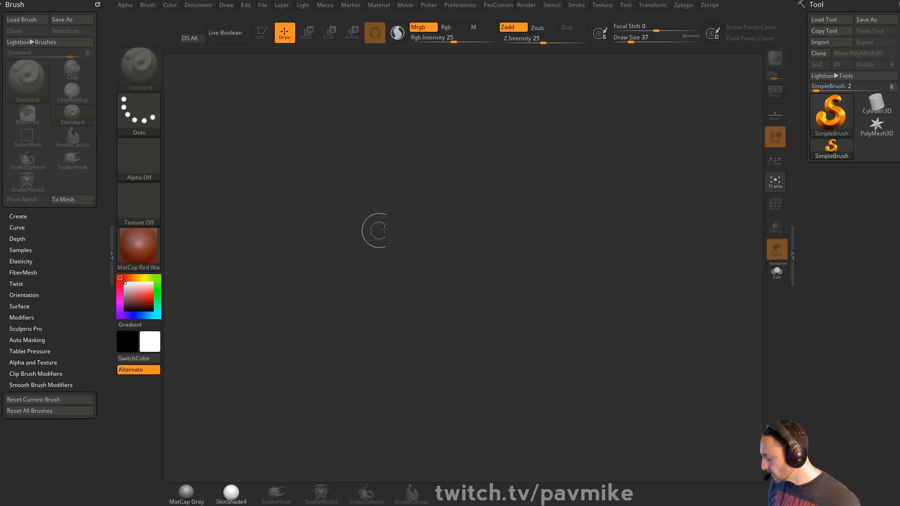
Open the DemoAnimeHead project from LightBox.
drag(388, 228, 501, 245)
key(comma)
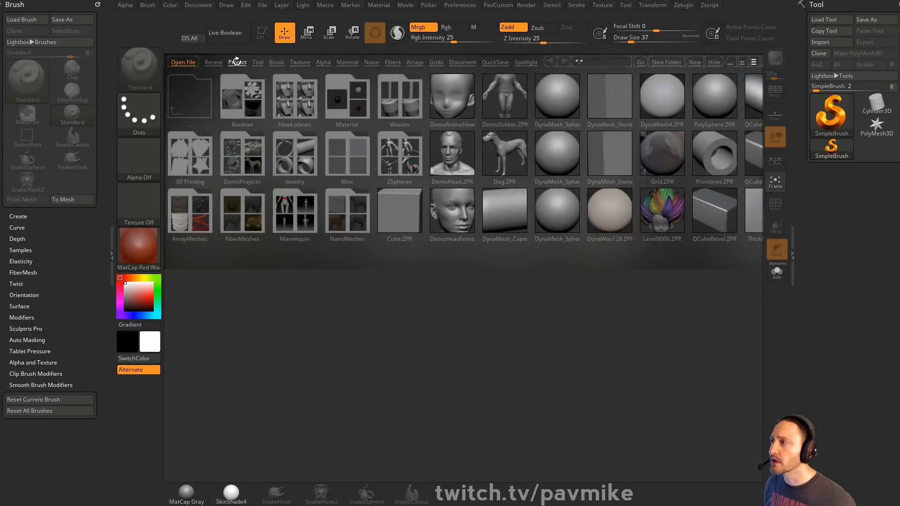
double_click(470, 101)
click(475, 226)
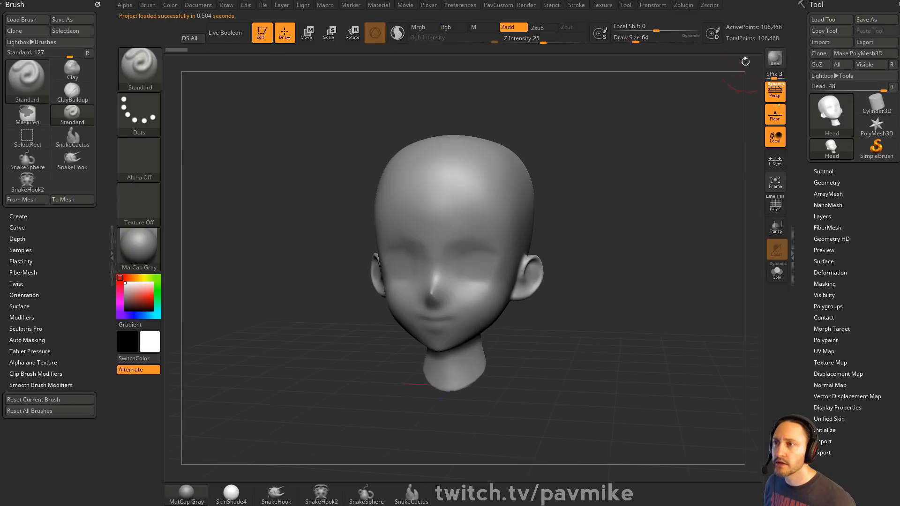
Turn off perspective and the floor grid, and set the draw size to 39.
click(775, 92)
click(777, 116)
mouse_move(588, 186)
shift+mouse_down()
mouse_move(597, 186)
mouse_move(560, 192)
shift+mouse_up()
key(s)
key(s)
mouse_move(558, 194)
mouse_down()
mouse_move(542, 195)
mouse_move(590, 215)
mouse_up()
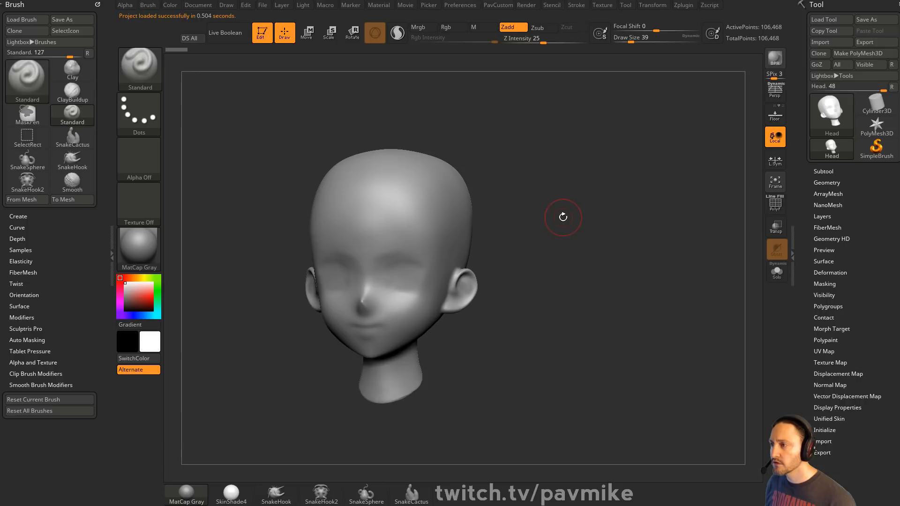
Clear the head from the canvas and draw a PolyMesh3D star, making it editable.
key(t)
key(ctrl+n)
click(834, 118)
click(877, 126)
drag(465, 223, 502, 349)
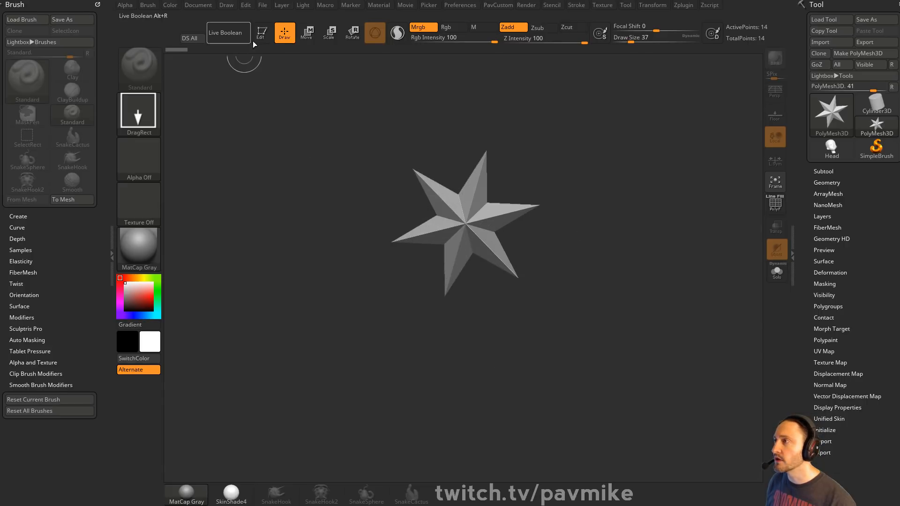
key(t)
Initialize the star as a QCube and show its polyframe.
scroll(813, 389, down, 3)
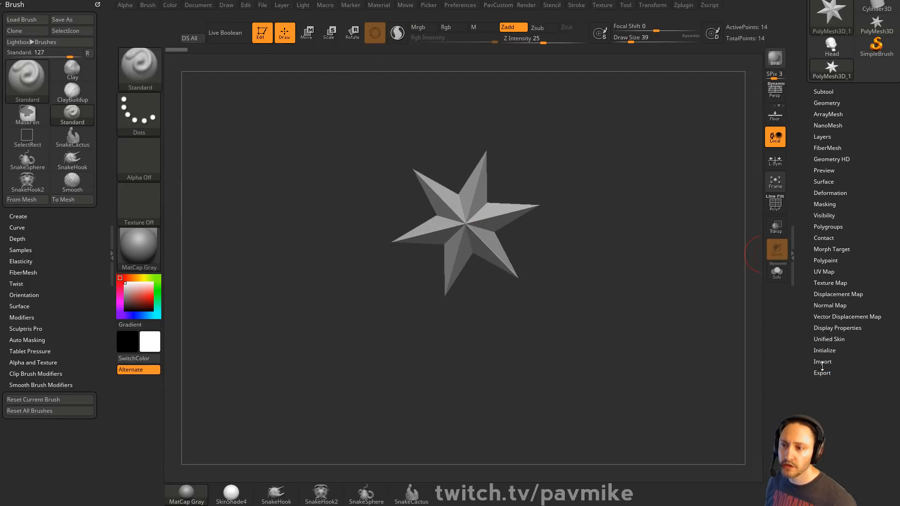
click(825, 350)
click(829, 375)
click(775, 204)
Scale the cube with the Gizmo into a tall, narrow box.
key(w)
drag(474, 287, 452, 259)
mouse_move(592, 300)
mouse_down()
mouse_move(598, 207)
mouse_move(590, 237)
mouse_up()
key(q)
key(w)
drag(428, 275, 429, 259)
key(q)
With the ZModeler brush, bevel the box's middle horizontal edge loop to split the box into three rows.
key(b)
key(z)
key(m)
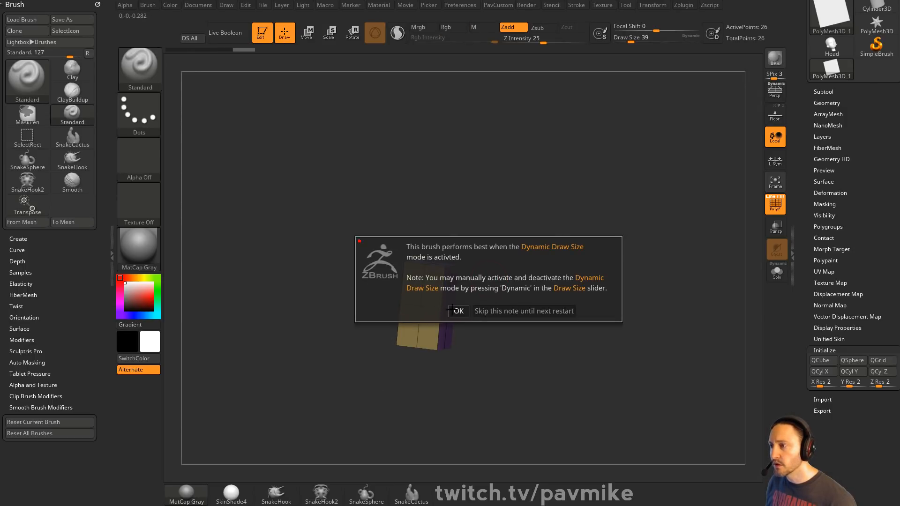
click(457, 310)
key(space)
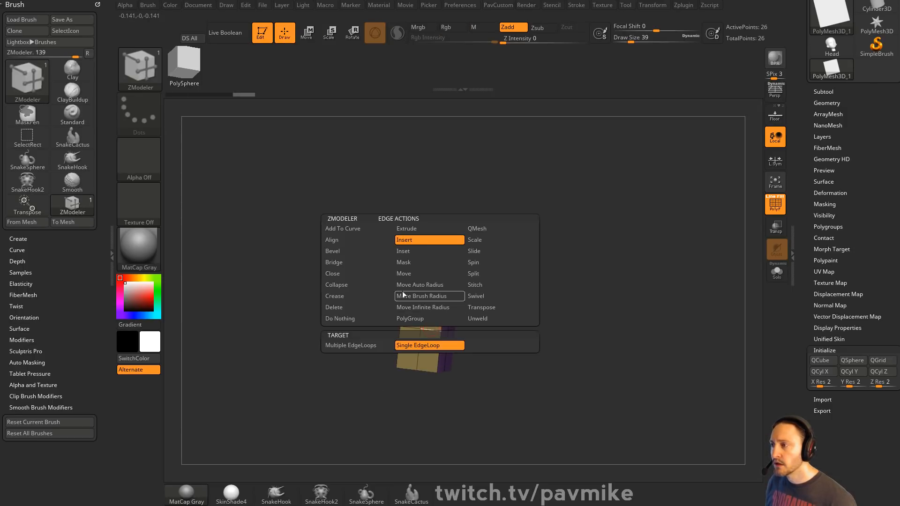
click(367, 252)
click(413, 346)
click(442, 332)
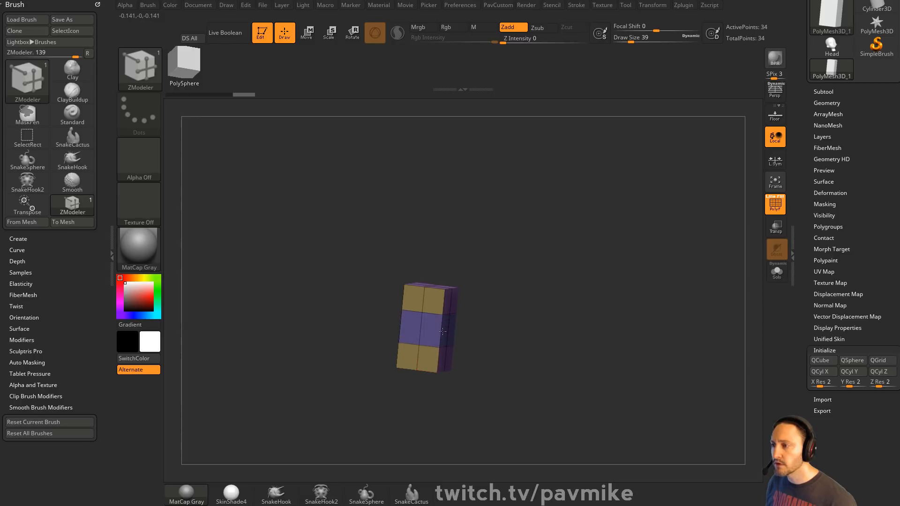
Isolate the box's rows in turn and give the upper, middle and lower rows separate polygroups.
shift+drag(463, 318, 482, 301)
ctrl+shift+drag(366, 252, 501, 321)
ctrl+shift+click(532, 296)
ctrl+shift+drag(516, 416, 378, 339)
ctrl+shift+click(508, 280)
ctrl+shift+drag(376, 263, 499, 293)
ctrl+shift+click(543, 232)
Hide and delete the box's upper and lower cap faces to leave an open-ended tube.
drag(571, 253, 573, 270)
key(grave)
click(547, 209)
mouse_move(505, 265)
mouse_down()
mouse_move(506, 253)
mouse_move(508, 262)
mouse_up()
ctrl+shift+drag(531, 407, 385, 365)
ctrl+shift+drag(530, 280, 564, 333)
key(grave)
click(533, 206)
shift+drag(555, 272, 576, 264)
Create a new InsertMesh brush from the open tube.
key(b)
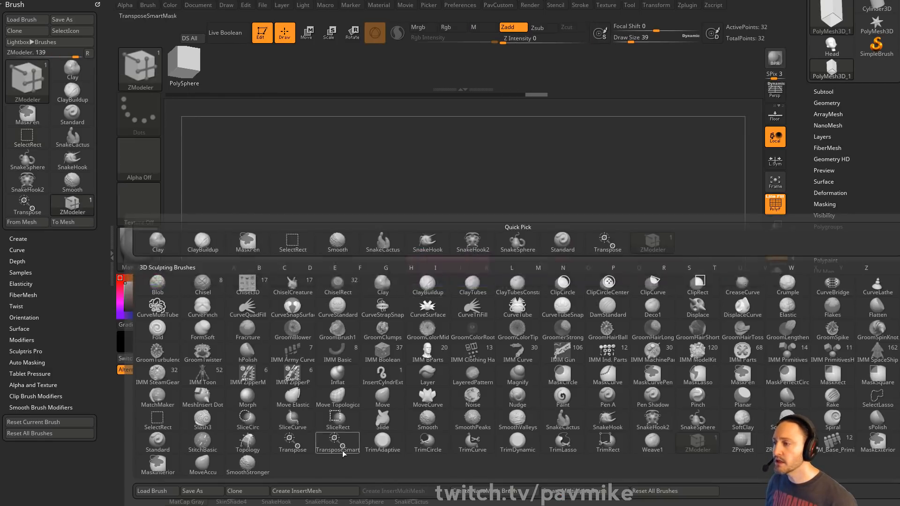
click(314, 490)
click(389, 165)
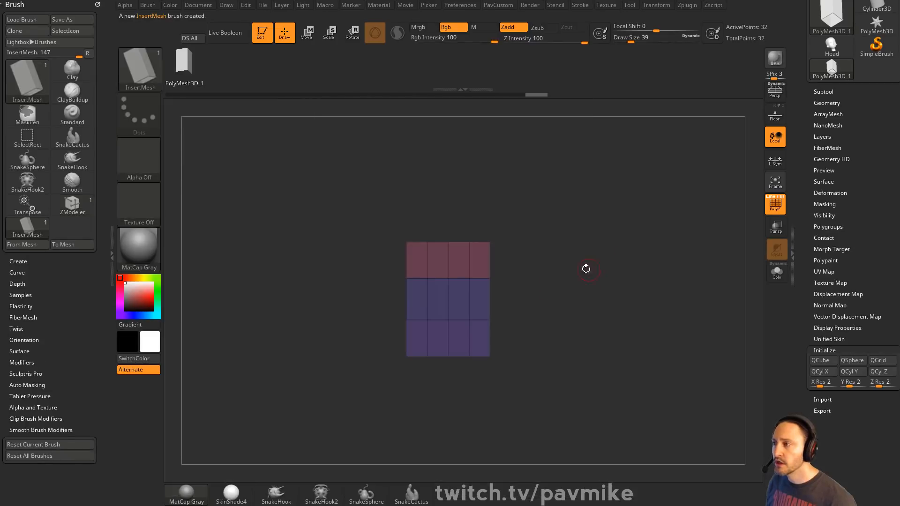
mouse_move(445, 341)
mouse_down()
mouse_move(430, 335)
mouse_move(733, 305)
mouse_up()
key(ctrl+z)
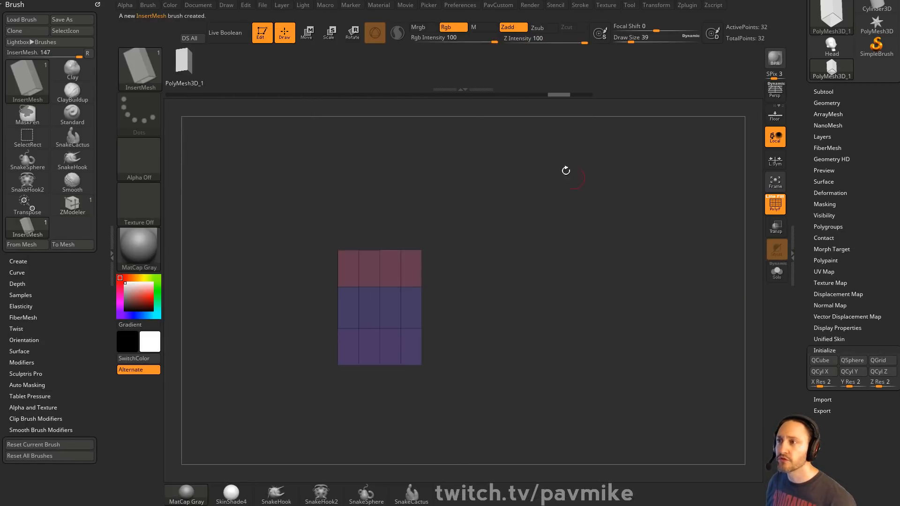
Dock the Stroke palette with its curve sections expanded, and draw an S-shaped test strip with Curve Mode on.
click(580, 7)
mouse_move(574, 18)
mouse_down()
mouse_move(360, 114)
mouse_move(56, 179)
mouse_up()
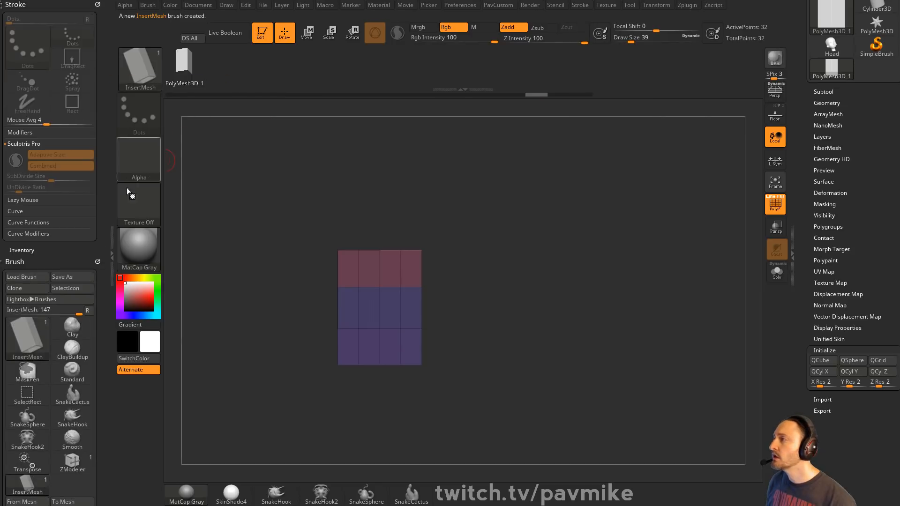
shift+click(35, 212)
shift+click(41, 268)
shift+click(28, 346)
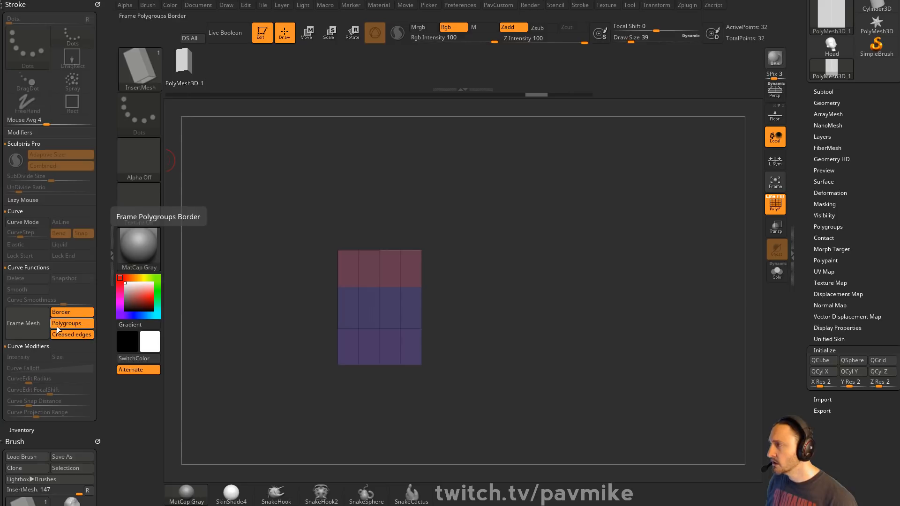
drag(361, 281, 573, 199)
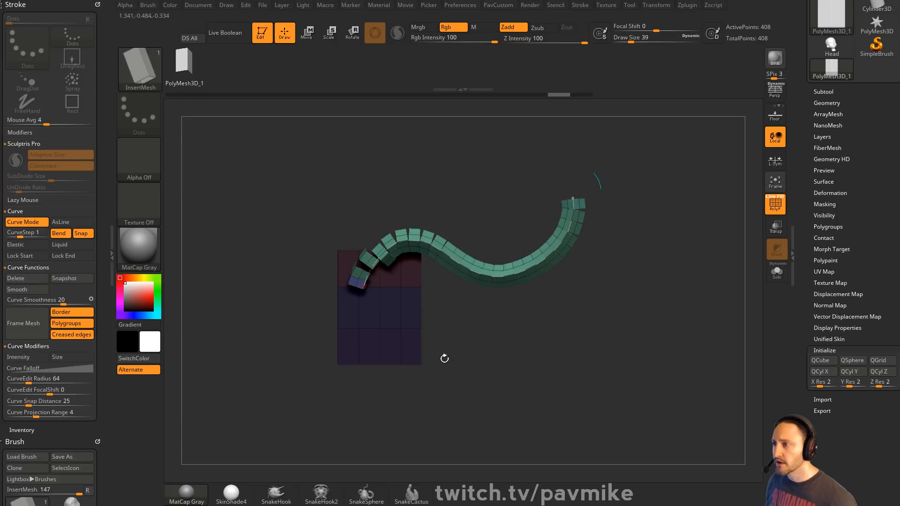
Enable Weld Points and Stretch for the brush, and set Curve Res to 4 and Max Bend Angle to 0.
drag(4, 297, 3, 180)
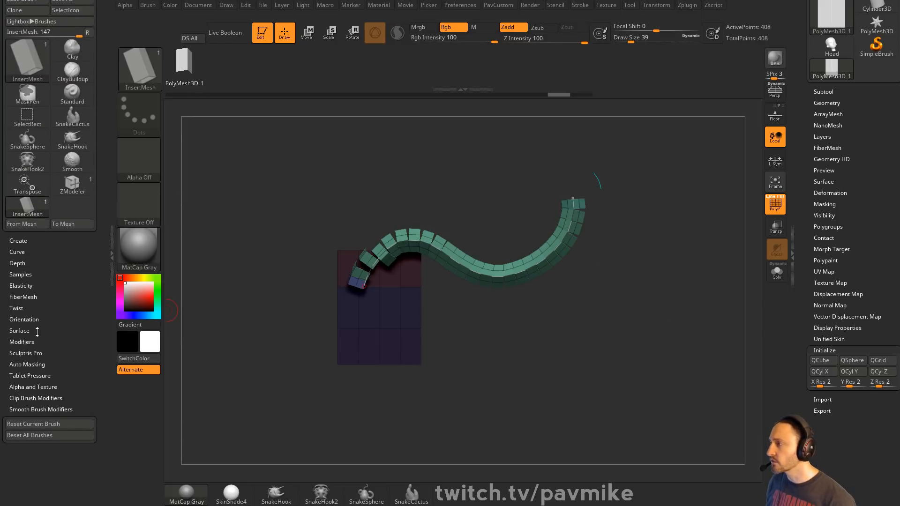
click(24, 341)
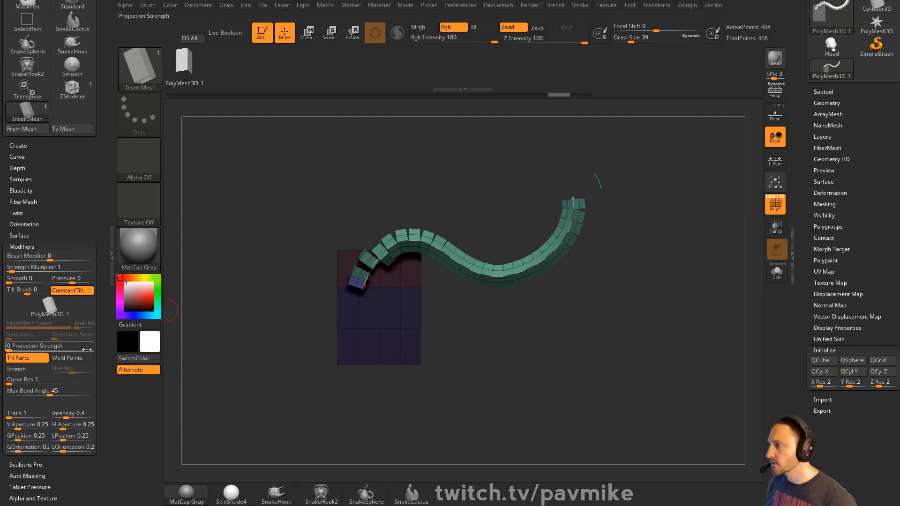
click(76, 360)
click(32, 372)
click(15, 389)
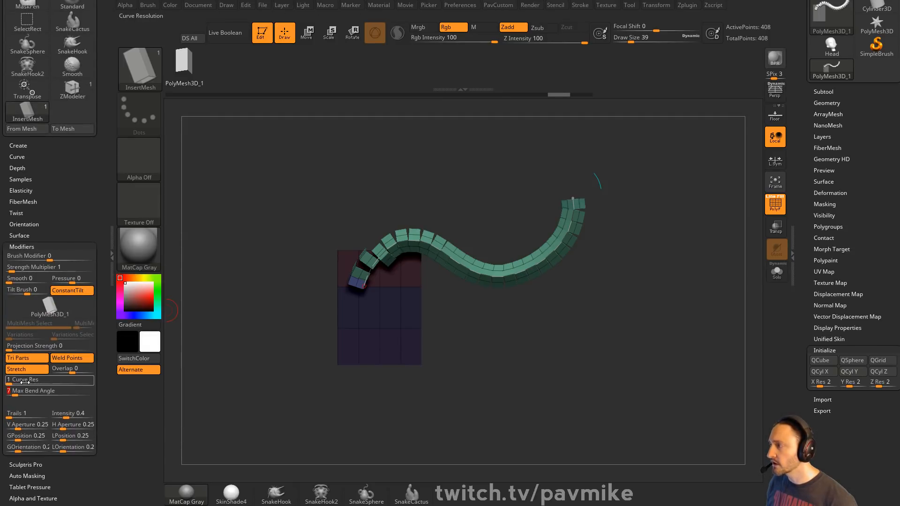
click(13, 391)
drag(14, 381, 7, 391)
Update and bend the test strip by its end, and test it again with a Max Bend Angle of 90.
click(440, 256)
mouse_move(573, 197)
mouse_down()
mouse_move(532, 212)
mouse_move(507, 280)
mouse_move(525, 298)
mouse_move(505, 270)
mouse_up()
click(53, 391)
text(90)
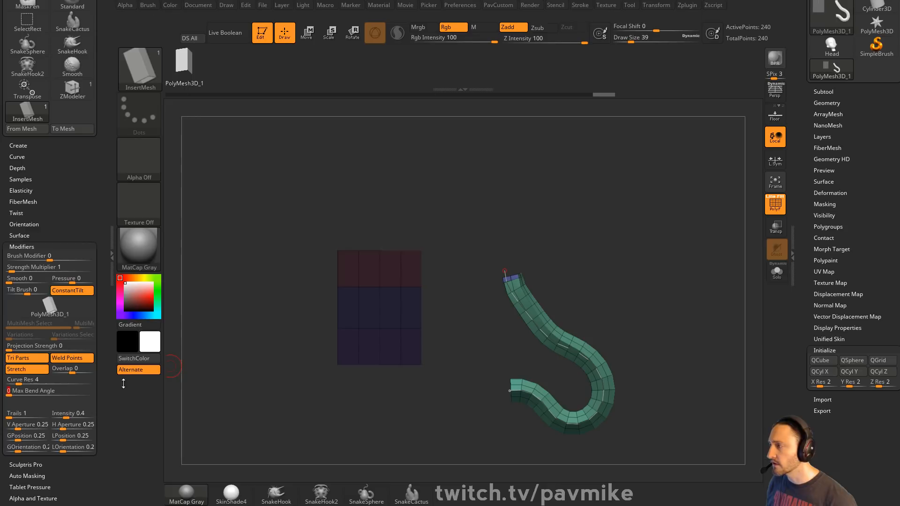
key(Return)
click(501, 279)
mouse_move(501, 278)
mouse_down()
mouse_move(512, 339)
mouse_move(395, 245)
mouse_move(687, 222)
mouse_up()
Set Max Bend Angle to 21 and bend the test strip into tighter curves.
drag(61, 392, 27, 392)
mouse_move(470, 300)
mouse_down()
mouse_move(431, 213)
mouse_move(437, 303)
mouse_move(410, 281)
mouse_move(471, 286)
mouse_move(378, 296)
mouse_move(507, 300)
mouse_up()
drag(582, 256, 566, 235)
drag(578, 193, 558, 232)
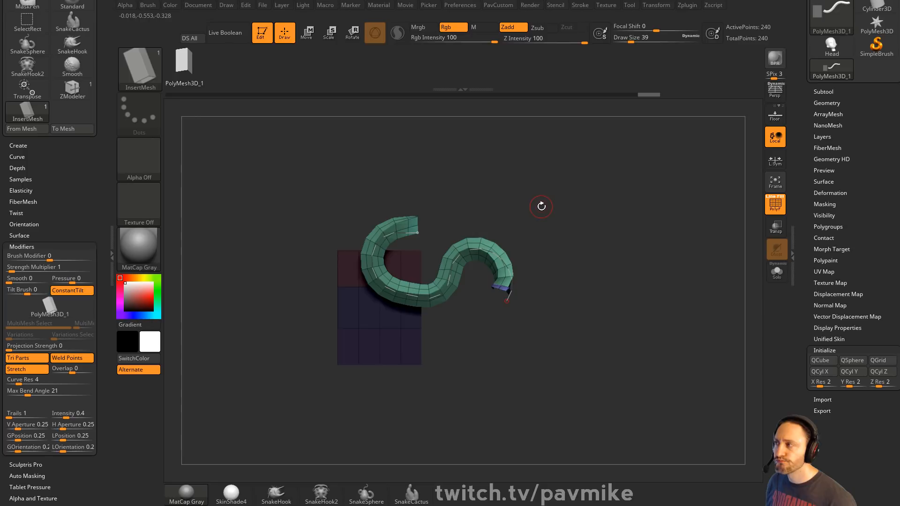
Undo the test strip back to the tube mesh and crease the tube's hard edges.
key(ctrl+z)
key(ctrl+z)
key(ctrl+z)
key(ctrl+z)
drag(558, 249, 507, 282)
key(2)
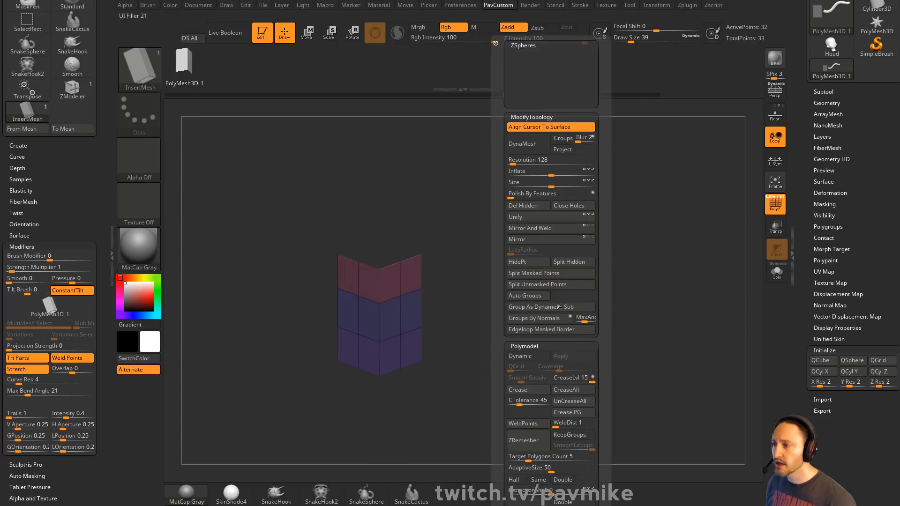
click(545, 393)
drag(466, 243, 510, 236)
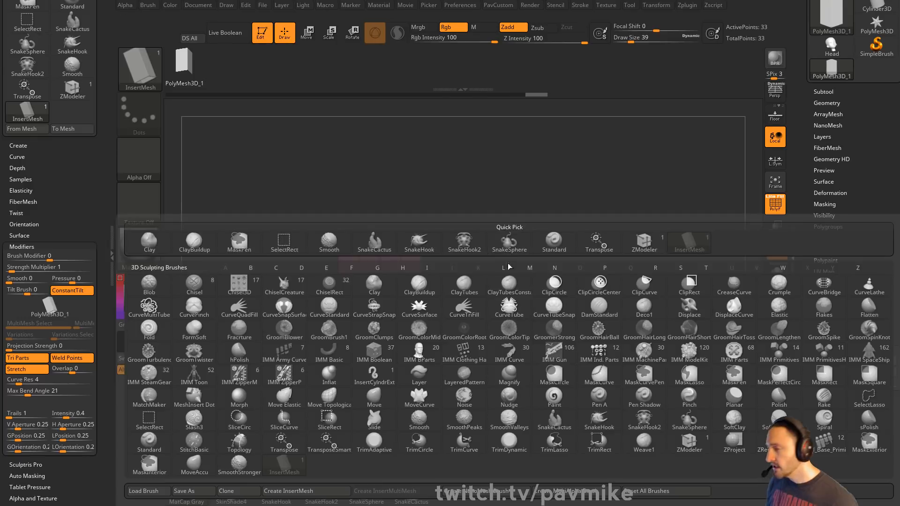
Create a second InsertMesh brush from the creased mesh, and draw a curved strip with Stretch on and Curve Res 7.
click(287, 490)
drag(64, 142, 62, 422)
scroll(56, 248, down, 10)
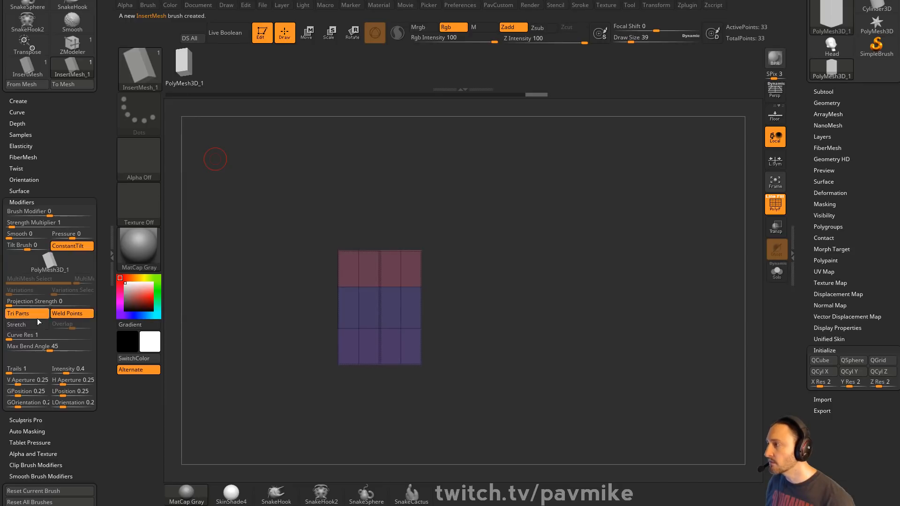
drag(391, 276, 530, 166)
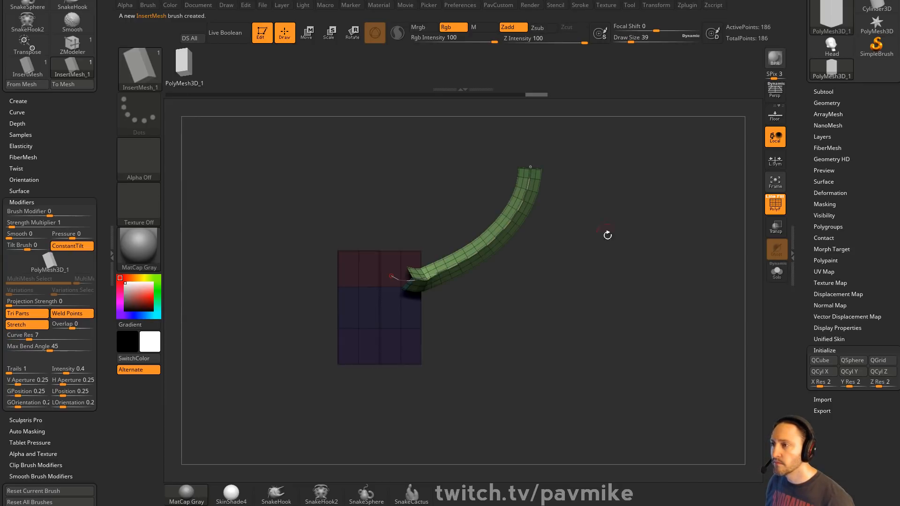
alt+drag(592, 272, 549, 291)
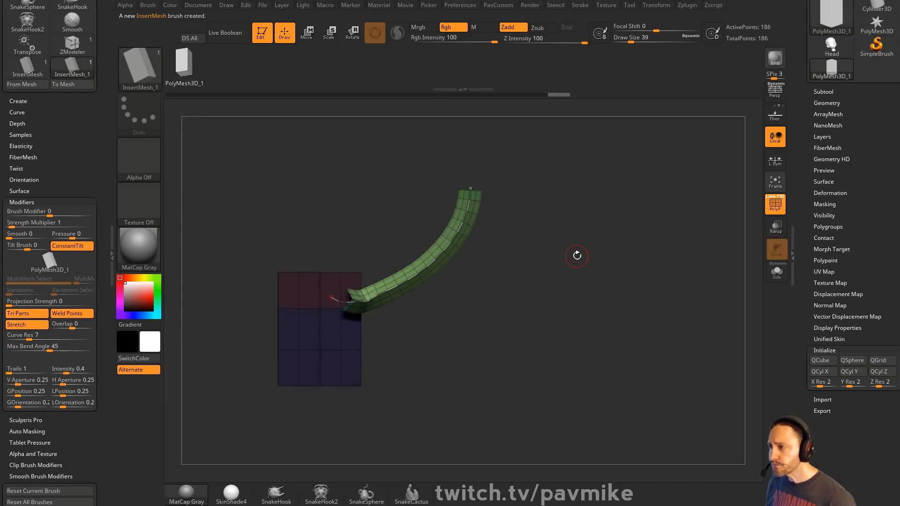
Enable curve Intensity and Size, and reshape Curve Falloff into a gentle downward slope, testing it on a second strip.
scroll(98, 149, up, 10)
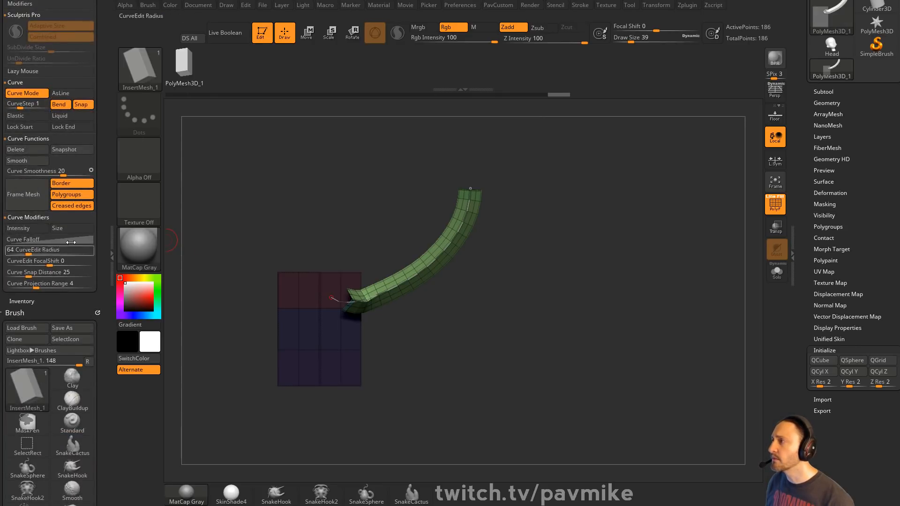
click(365, 293)
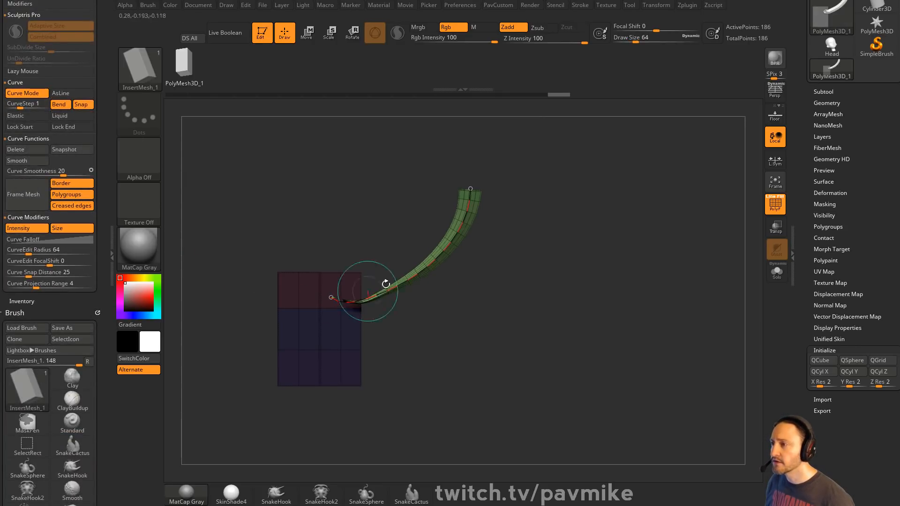
click(87, 241)
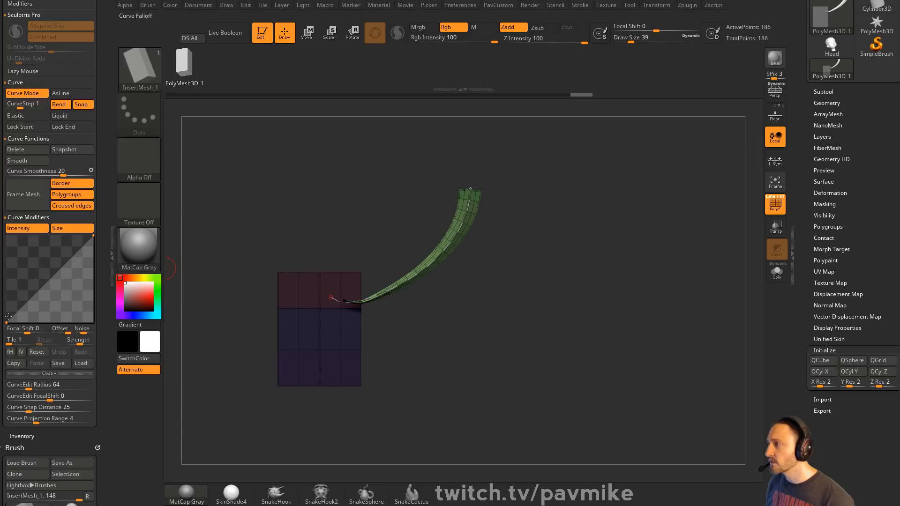
drag(94, 236, 92, 265)
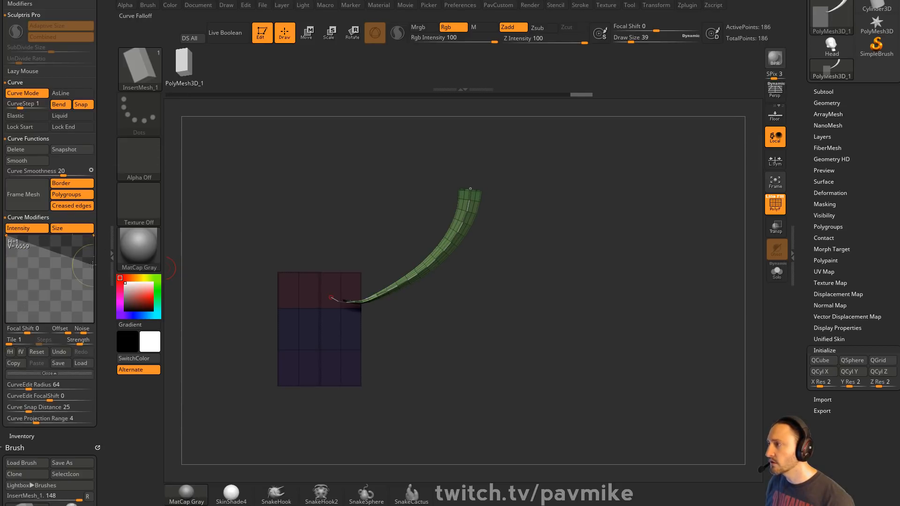
drag(322, 361, 757, 283)
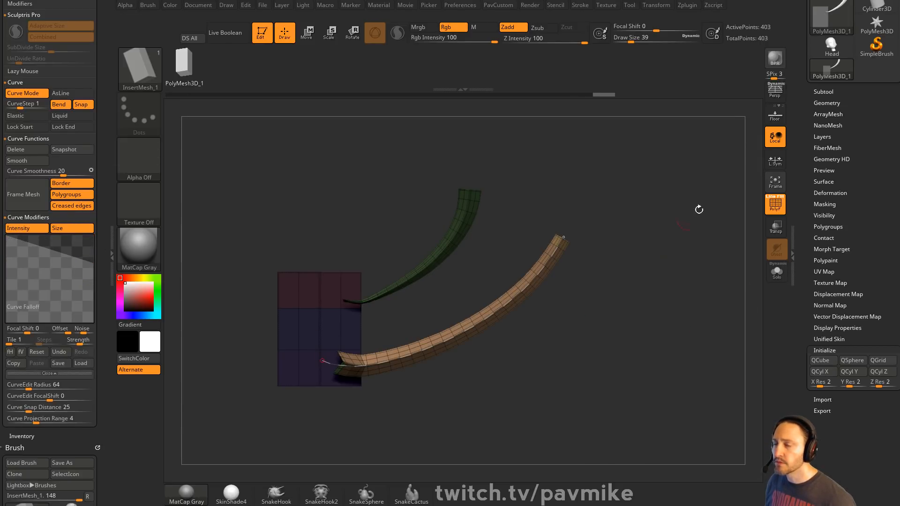
Switch to the head model with PolyFrame off, duplicate its subtool and select the copy.
click(832, 43)
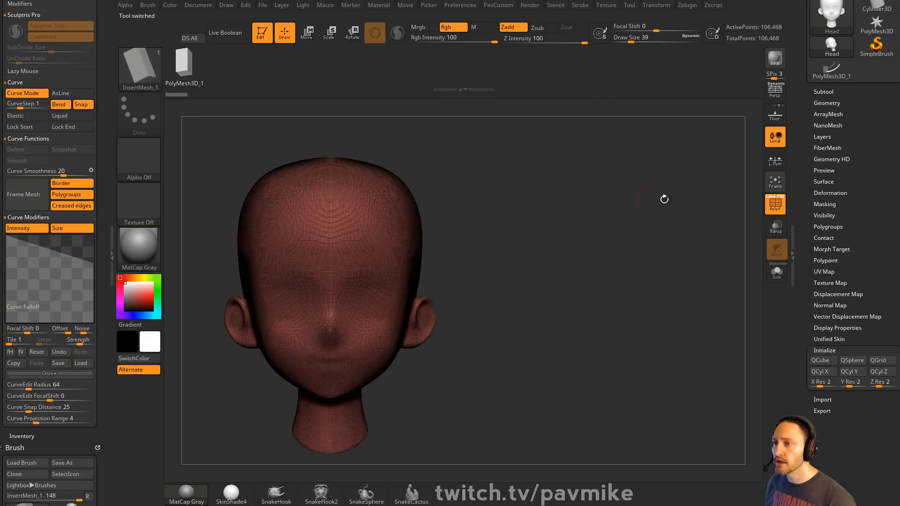
key(shift+f)
drag(692, 205, 623, 216)
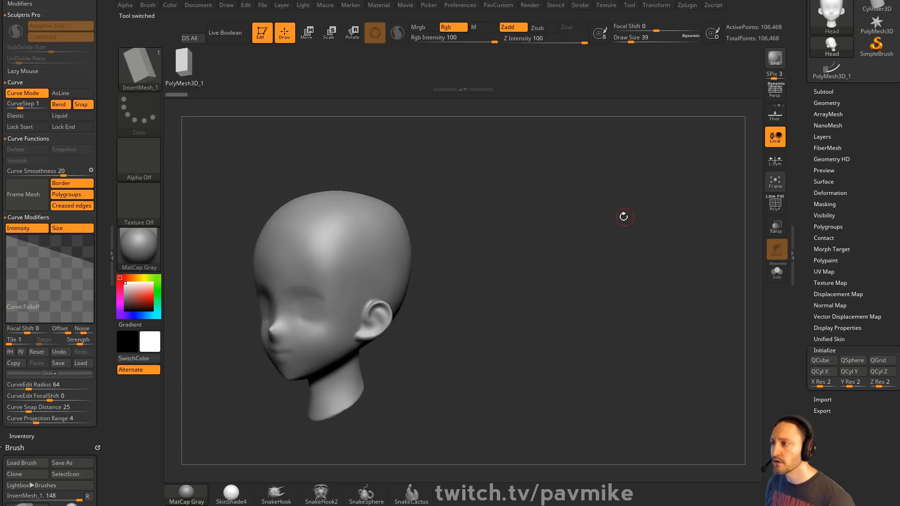
shift+click(823, 93)
click(823, 361)
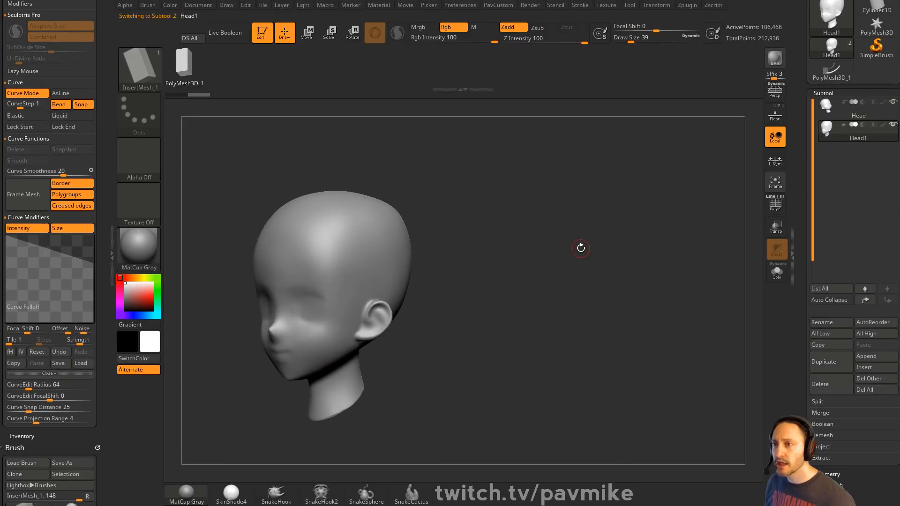
Shrink the duplicated head by setting Inflate to -1.
key(grave)
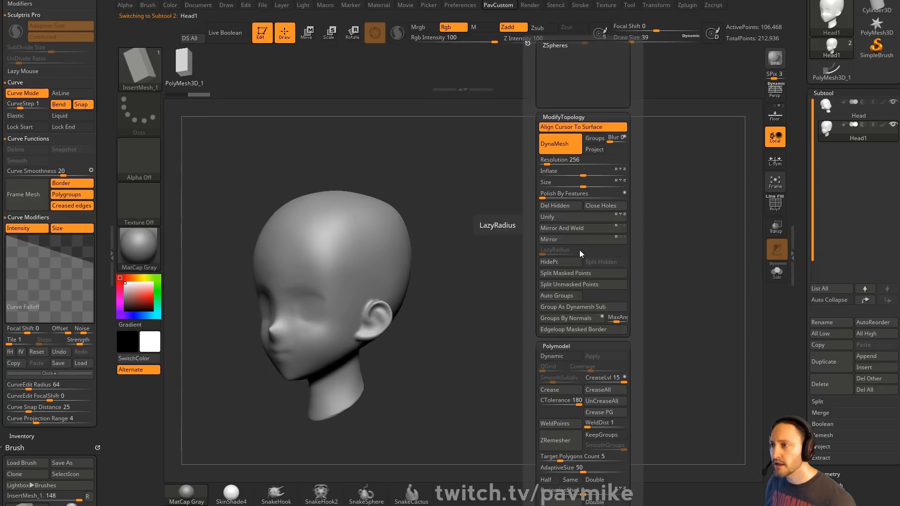
click(581, 171)
text(-1)
key(Return)
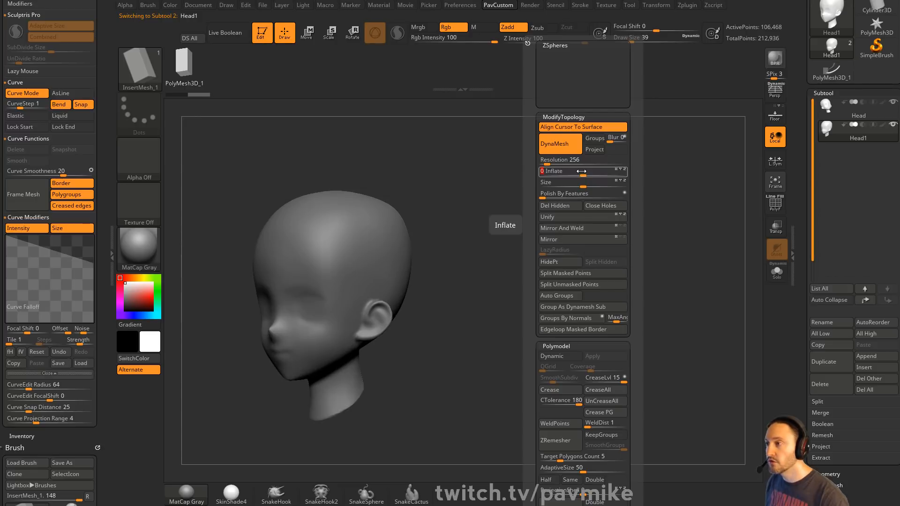
Select the ClayTubes brush for sculpting on the scalp and set its draw size to 172.
drag(417, 131, 489, 162)
key(b)
key(c)
key(t)
mouse_move(367, 226)
mouse_down()
mouse_move(456, 220)
mouse_move(547, 161)
mouse_move(510, 241)
mouse_move(431, 253)
mouse_up()
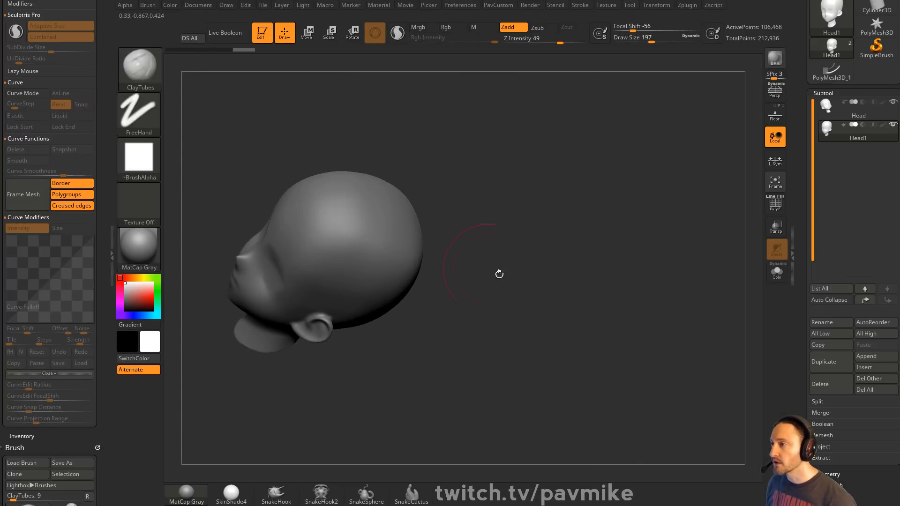
key(3)
click(508, 128)
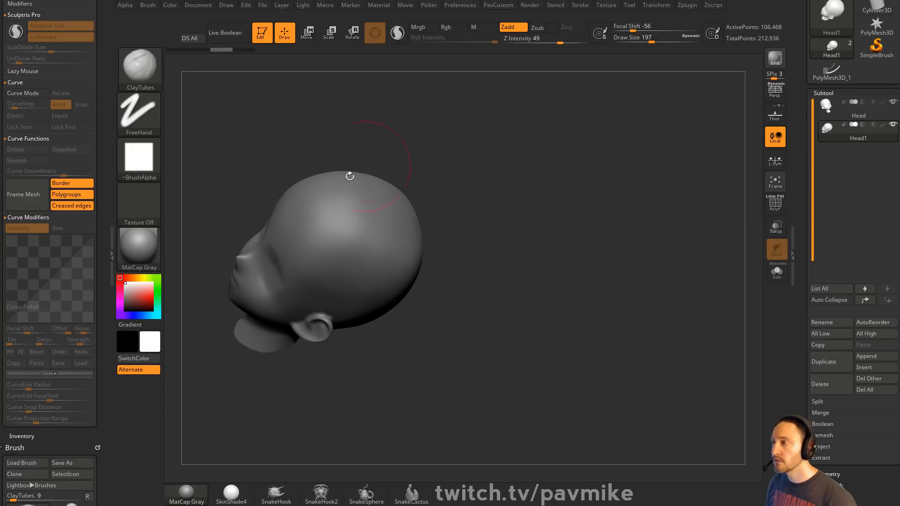
drag(315, 203, 347, 262)
key(ctrl+z)
drag(448, 187, 476, 188)
key(s)
click(330, 225)
Build up a hair cap with ClayTubes strokes over the crown, sides, back and forehead hairline.
mouse_move(345, 273)
mouse_down()
mouse_move(315, 204)
mouse_move(365, 274)
mouse_up()
mouse_move(388, 269)
mouse_down()
mouse_move(344, 217)
mouse_move(388, 282)
mouse_up()
drag(488, 259, 399, 287)
drag(368, 226, 335, 188)
drag(304, 318, 379, 299)
drag(337, 217, 361, 281)
mouse_move(374, 291)
mouse_down()
mouse_move(334, 229)
mouse_move(390, 302)
mouse_up()
mouse_move(403, 293)
mouse_down()
mouse_move(382, 228)
mouse_move(406, 309)
mouse_up()
drag(468, 319, 469, 277)
drag(389, 307, 344, 239)
drag(319, 241, 360, 302)
drag(308, 263, 378, 337)
mouse_move(526, 271)
mouse_down()
mouse_move(544, 245)
mouse_move(459, 256)
mouse_move(496, 288)
mouse_up()
mouse_move(398, 312)
mouse_down()
mouse_move(338, 371)
mouse_move(374, 301)
mouse_up()
drag(368, 293, 318, 360)
mouse_move(309, 356)
mouse_down()
mouse_move(346, 281)
mouse_move(295, 365)
mouse_up()
drag(506, 255, 406, 272)
drag(307, 335, 313, 287)
drag(296, 288, 285, 363)
mouse_move(274, 373)
mouse_down()
mouse_move(277, 302)
mouse_move(257, 372)
mouse_up()
mouse_move(245, 379)
mouse_down()
mouse_move(248, 313)
mouse_move(239, 382)
mouse_up()
mouse_move(375, 244)
mouse_down()
mouse_move(461, 224)
mouse_move(483, 255)
mouse_move(512, 204)
mouse_up()
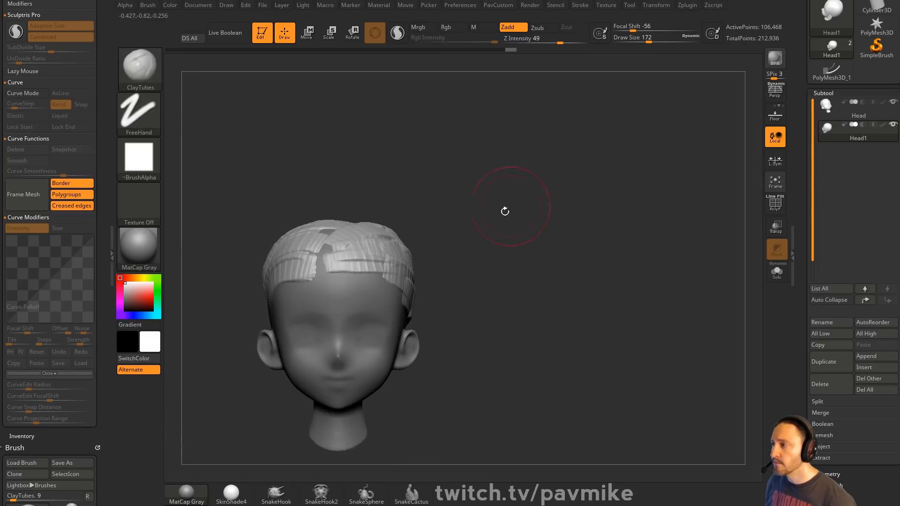
drag(325, 276, 408, 274)
mouse_move(512, 283)
mouse_down()
mouse_move(498, 248)
mouse_move(489, 261)
mouse_move(493, 250)
mouse_up()
Enable Sculptris Pro and add more ClayTubes strokes to the hair along the side of the head.
click(397, 38)
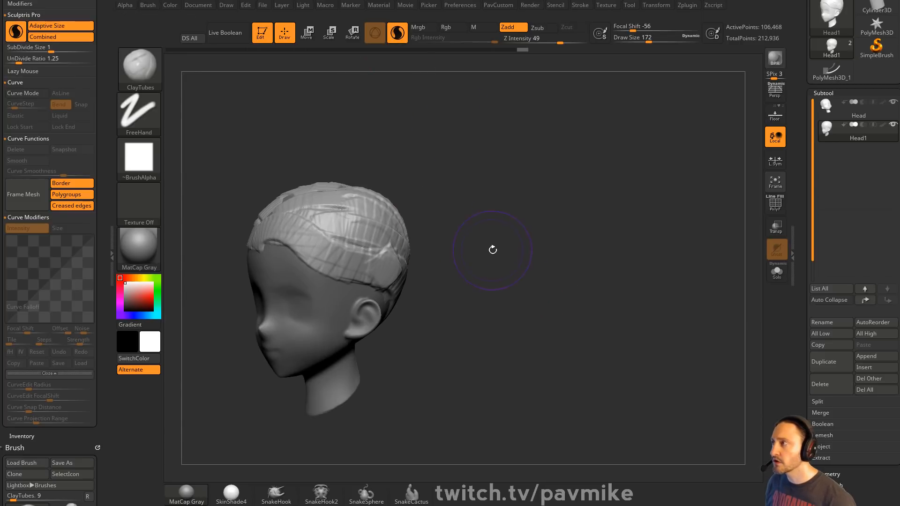
click(138, 159)
drag(577, 217, 413, 216)
drag(296, 189, 425, 224)
drag(305, 200, 344, 236)
drag(445, 224, 492, 209)
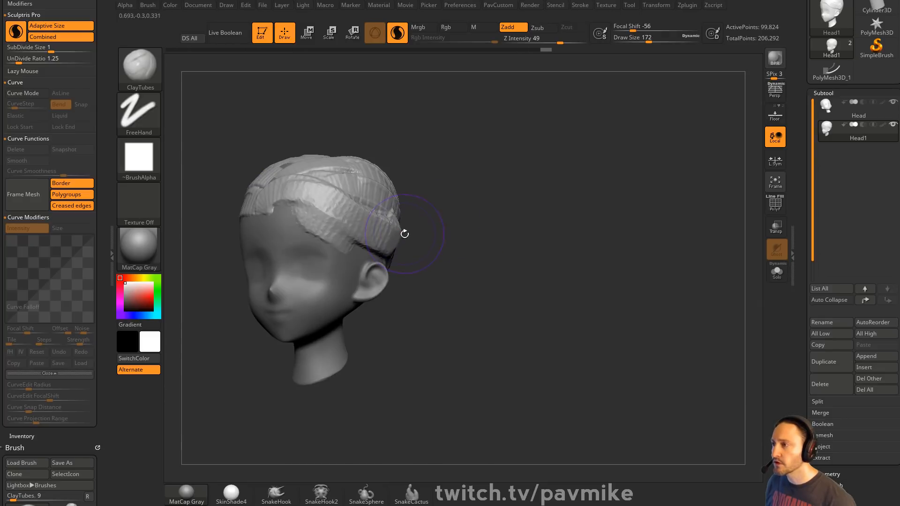
Switch to the SnakeHook brush and try pulling strands out of the hair cap.
click(282, 493)
drag(368, 246, 380, 301)
mouse_move(470, 275)
mouse_down()
mouse_move(394, 286)
mouse_move(425, 312)
mouse_up()
drag(553, 305, 506, 307)
drag(423, 297, 535, 351)
drag(547, 277, 672, 250)
mouse_move(553, 252)
mouse_down()
mouse_move(584, 249)
mouse_move(580, 233)
mouse_move(604, 239)
mouse_move(572, 249)
mouse_up()
key(ctrl+z)
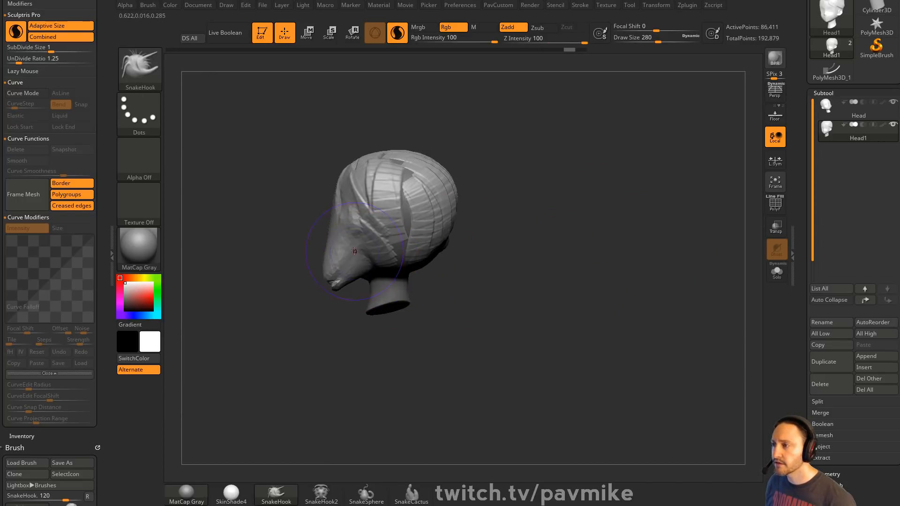
right_drag(355, 250, 360, 258)
right_drag(448, 310, 378, 263)
key(ctrl+z)
drag(533, 307, 480, 270)
key(ctrl+z)
Pull one long tapering strand down from the back of the hair.
drag(397, 256, 503, 312)
mouse_move(566, 291)
mouse_down()
mouse_move(582, 246)
mouse_move(445, 293)
mouse_up()
drag(303, 255, 326, 438)
mouse_move(431, 337)
mouse_down()
mouse_move(570, 331)
mouse_move(454, 286)
mouse_move(554, 286)
mouse_up()
Try pulling additional long strands downward and outward from the hair.
drag(322, 220, 435, 389)
drag(473, 361, 524, 223)
key(ctrl+z)
mouse_move(424, 218)
mouse_down()
mouse_move(611, 239)
mouse_move(679, 202)
mouse_up()
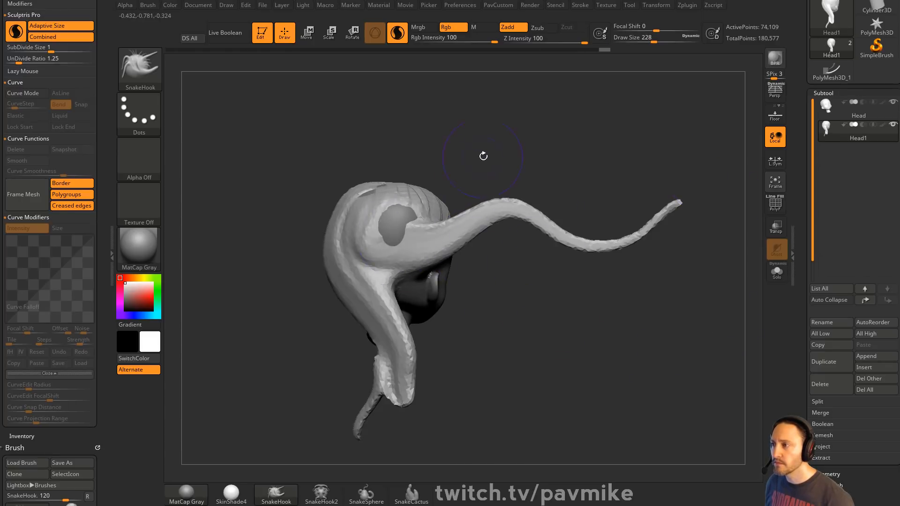
drag(482, 162, 388, 221)
key(ctrl+z)
key(ctrl+z)
key(ctrl+z)
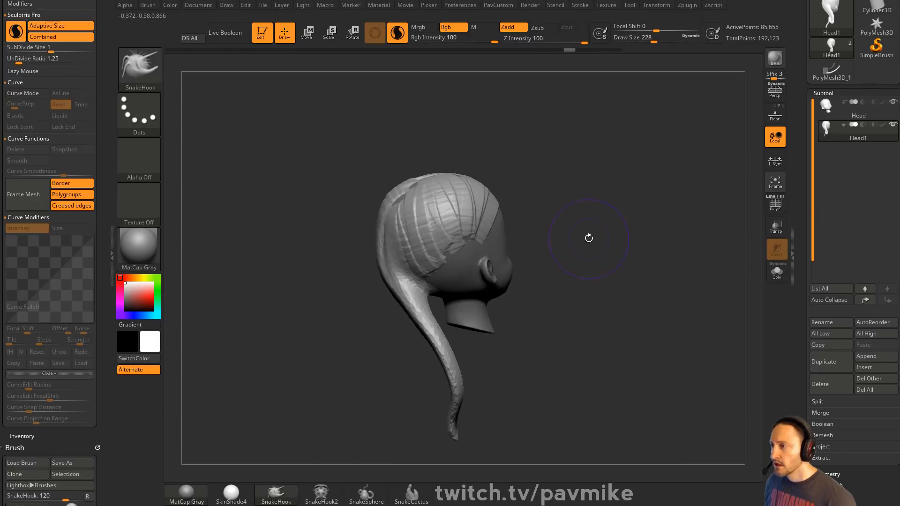
Pull several long strands down from the sides and back of the hair with SnakeHook.
drag(406, 238, 502, 402)
drag(586, 292, 560, 295)
drag(459, 223, 575, 340)
mouse_move(661, 288)
mouse_down()
mouse_move(609, 282)
mouse_move(690, 271)
mouse_up()
alt+drag(690, 271, 637, 263)
key(ctrl+z)
drag(404, 211, 461, 395)
mouse_move(665, 253)
mouse_down()
mouse_move(638, 220)
mouse_move(561, 221)
mouse_move(583, 219)
mouse_up()
drag(391, 227, 343, 421)
mouse_move(594, 277)
mouse_down()
mouse_move(687, 272)
mouse_move(608, 286)
mouse_up()
Smooth the strands and the hair surface at the back of the head, using draw size 149.
shift+drag(345, 213, 341, 225)
drag(478, 202, 614, 216)
key(s)
drag(454, 245, 448, 244)
mouse_move(488, 217)
alt+mouse_down()
mouse_move(546, 191)
mouse_move(586, 193)
alt+mouse_up()
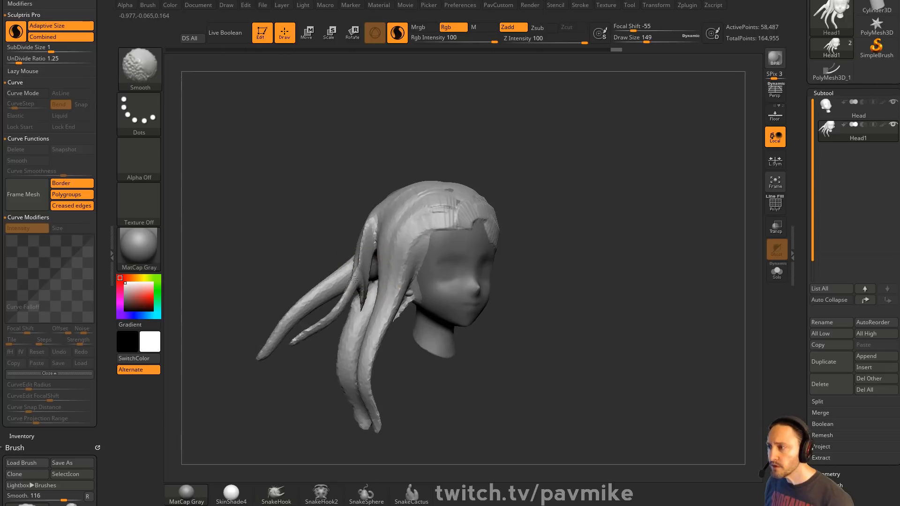
mouse_move(534, 206)
mouse_down()
mouse_move(621, 187)
mouse_move(487, 201)
mouse_up()
mouse_move(380, 260)
shift+mouse_down()
mouse_move(413, 279)
mouse_move(442, 319)
shift+mouse_up()
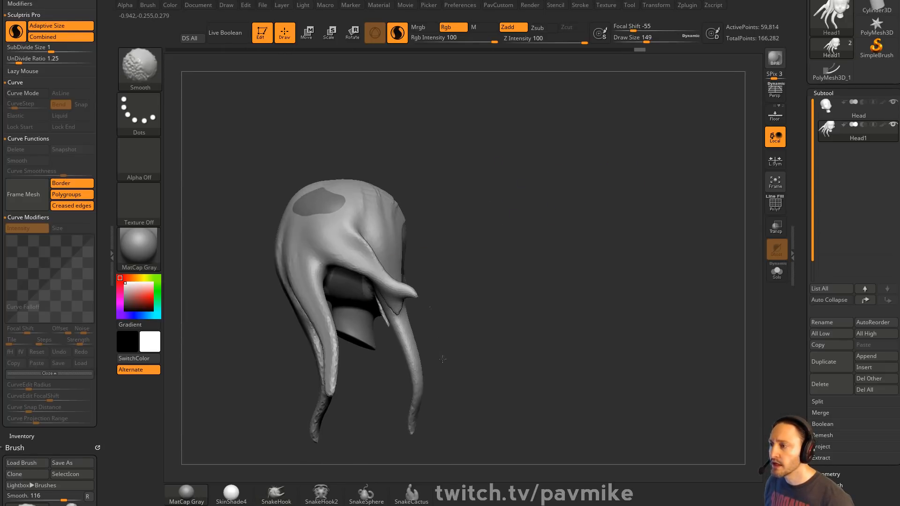
shift+drag(374, 264, 362, 245)
drag(482, 185, 513, 213)
shift+drag(305, 213, 325, 189)
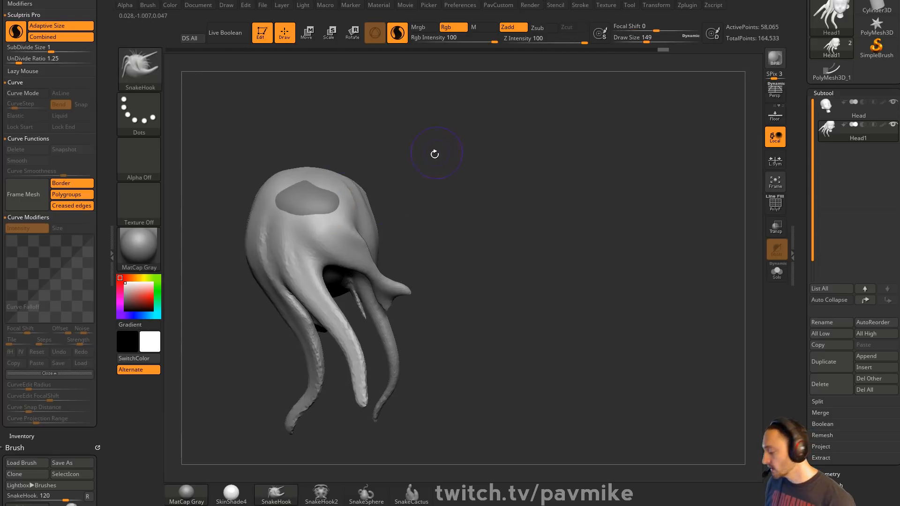
Add ClayTubes strokes to the back and side of the hair, and smooth away the short protruding strand.
alt+drag(440, 151, 483, 174)
key(b)
key(c)
key(t)
mouse_move(334, 201)
mouse_down()
mouse_move(351, 264)
mouse_move(378, 267)
mouse_up()
drag(370, 208, 393, 265)
mouse_move(527, 211)
mouse_down()
mouse_move(599, 205)
mouse_move(580, 175)
mouse_move(589, 219)
mouse_move(504, 248)
mouse_up()
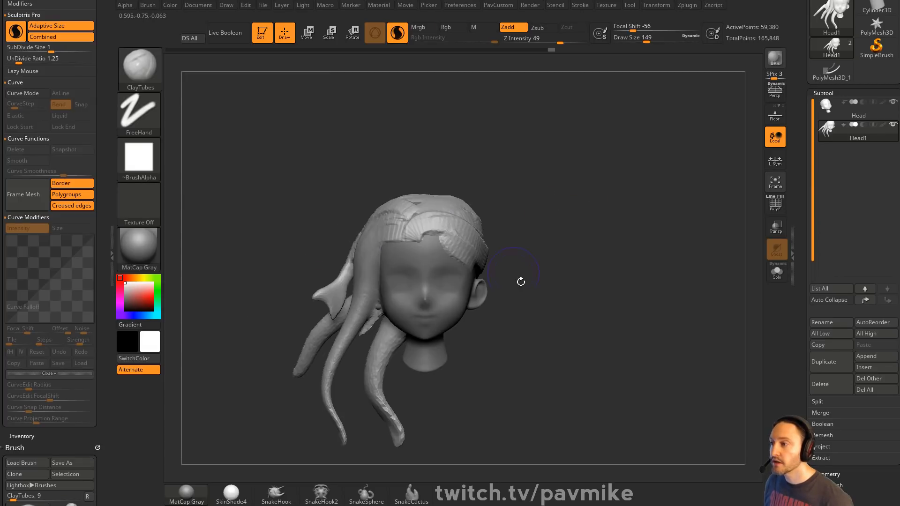
key(shift)
shift+drag(338, 292, 334, 292)
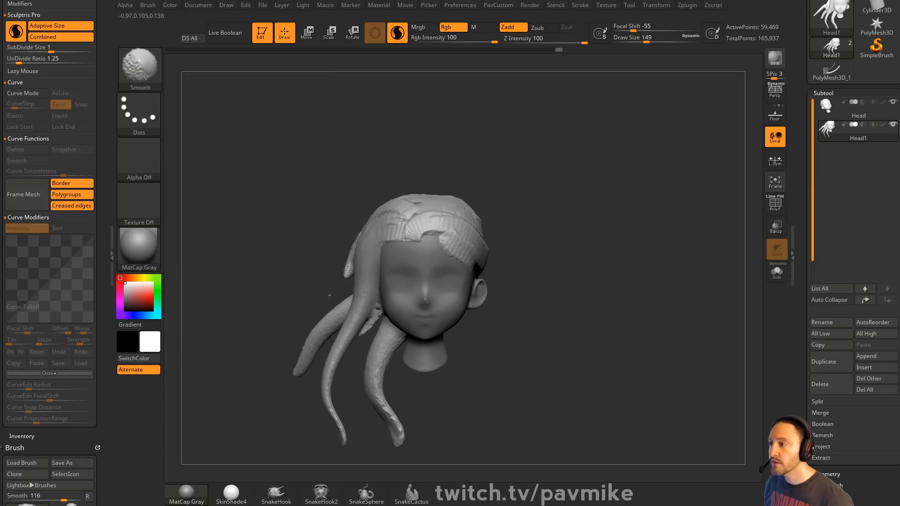
Select the InsertMesh_1 curve brush, turn on PolyFrame and try drawing strips over the hair at smaller draw sizes.
key(b)
click(345, 458)
mouse_move(595, 199)
mouse_down()
mouse_move(591, 217)
mouse_move(455, 263)
mouse_move(588, 146)
mouse_up()
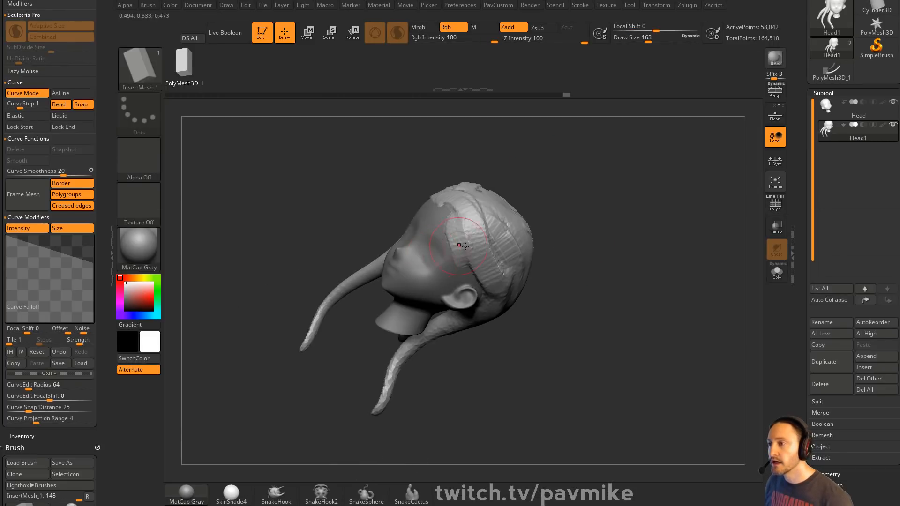
drag(499, 307, 502, 319)
mouse_move(562, 268)
mouse_down()
mouse_move(574, 249)
mouse_move(558, 236)
mouse_up()
key(ctrl+z)
key([)
drag(416, 236, 461, 358)
drag(512, 338, 396, 188)
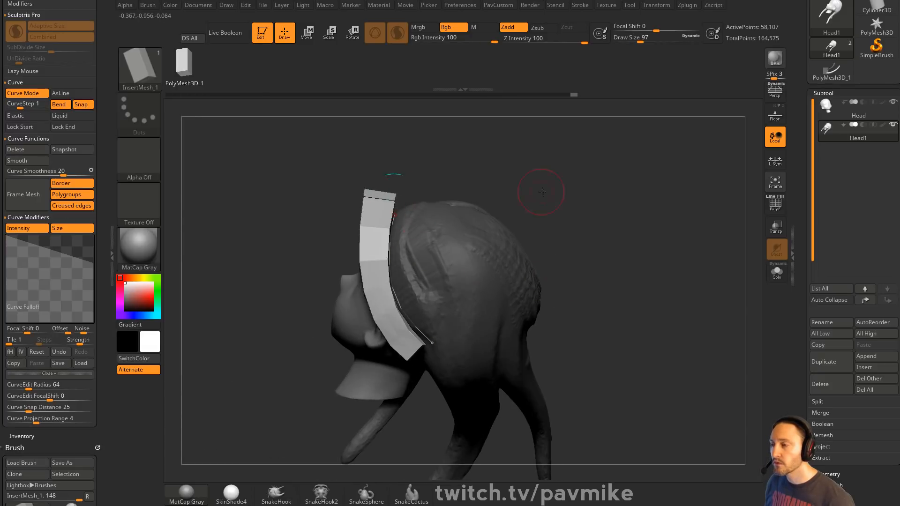
drag(540, 190, 609, 206)
click(775, 206)
key(ctrl+z)
mouse_move(534, 231)
mouse_down()
mouse_move(582, 240)
mouse_move(610, 208)
mouse_move(602, 236)
mouse_up()
Turn off Sculptris Pro with the Standard brush active, and return to the InsertMesh_1 brush.
key(b)
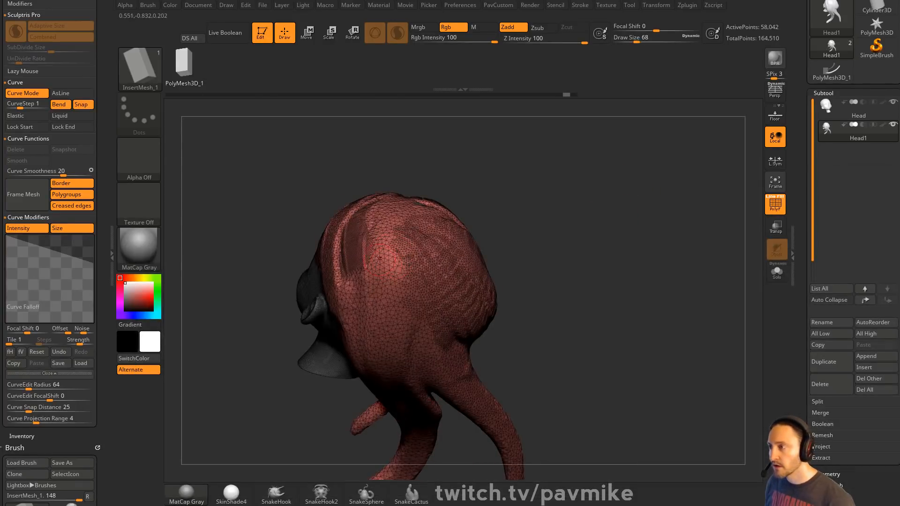
drag(404, 375, 406, 380)
key(ctrl+z)
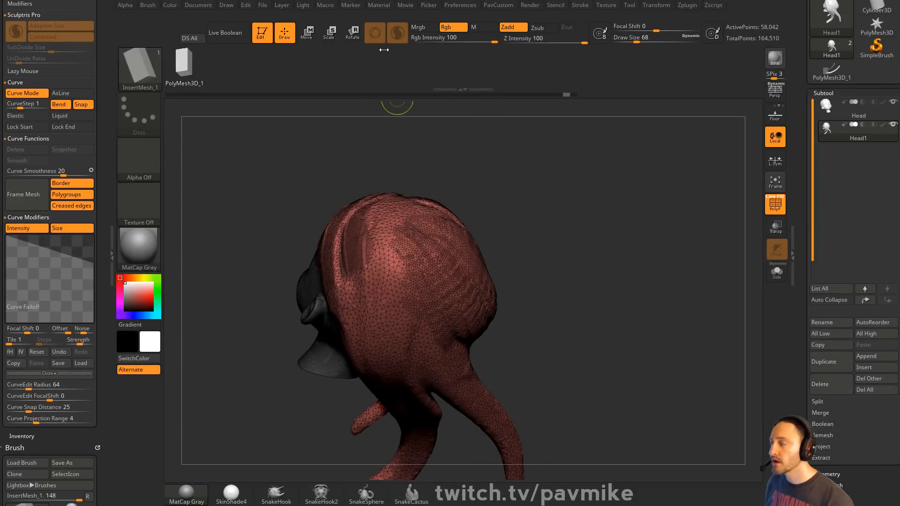
key(b)
key(s)
key(t)
click(397, 34)
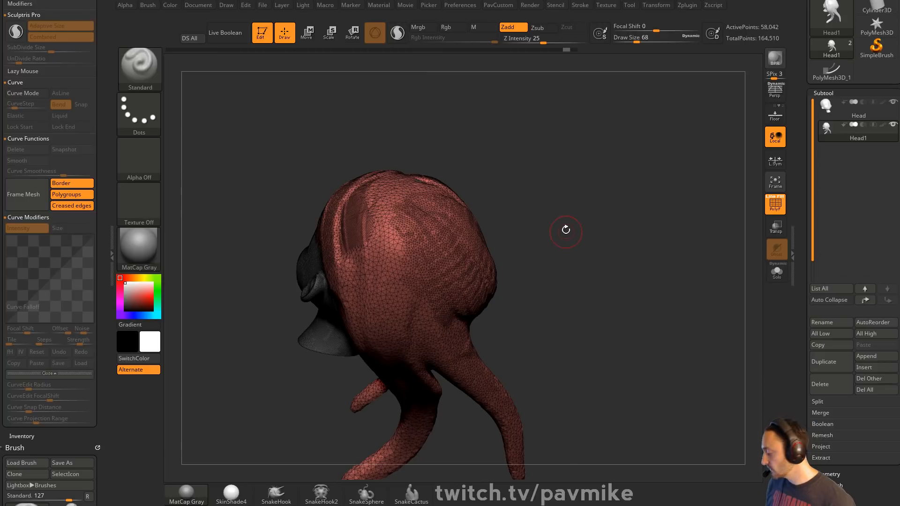
key(b)
click(344, 464)
Draw a curved InsertMesh strip from the crown down the back of the hair.
alt+right_drag(360, 233, 352, 195)
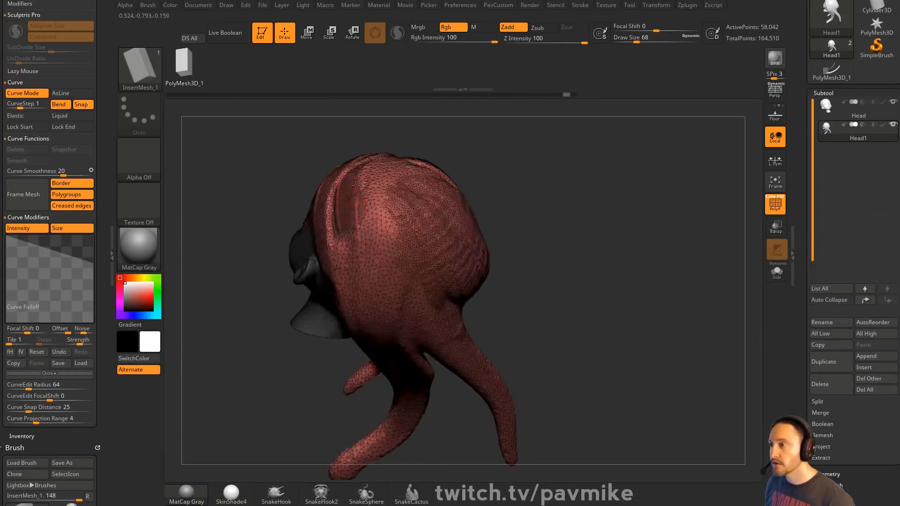
drag(351, 195, 372, 339)
drag(586, 241, 609, 159)
drag(469, 141, 259, 228)
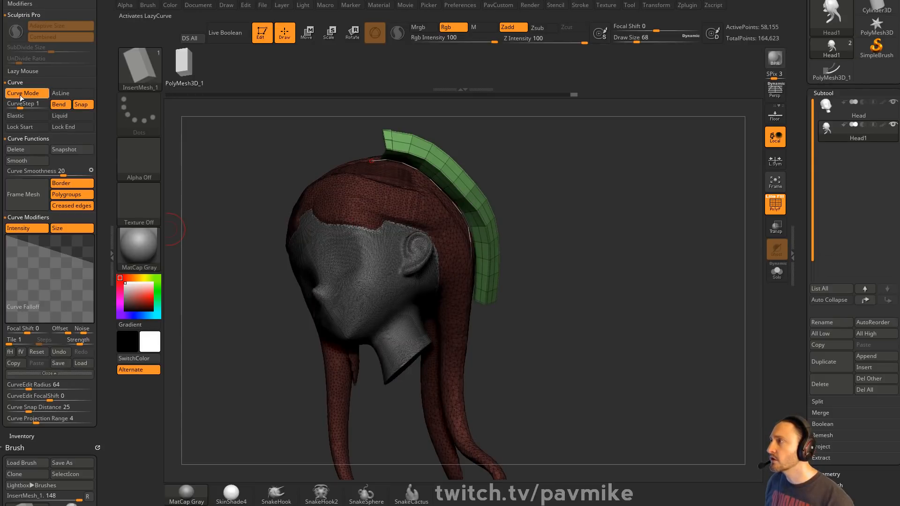
Open the InsertMesh brush's Depth settings and undo the strip on the back of the hair.
scroll(28, 117, up, 3)
drag(27, 445, 28, 48)
drag(27, 469, 27, 248)
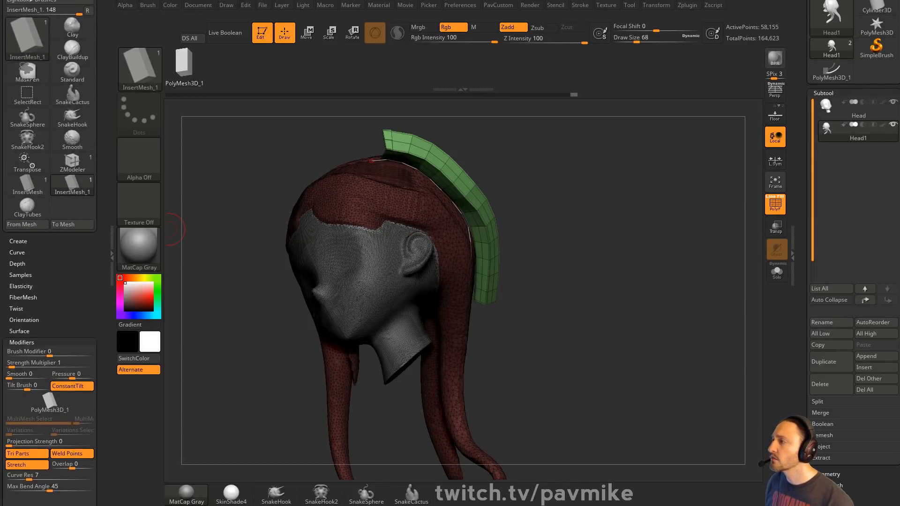
click(33, 264)
right_drag(487, 206, 372, 215)
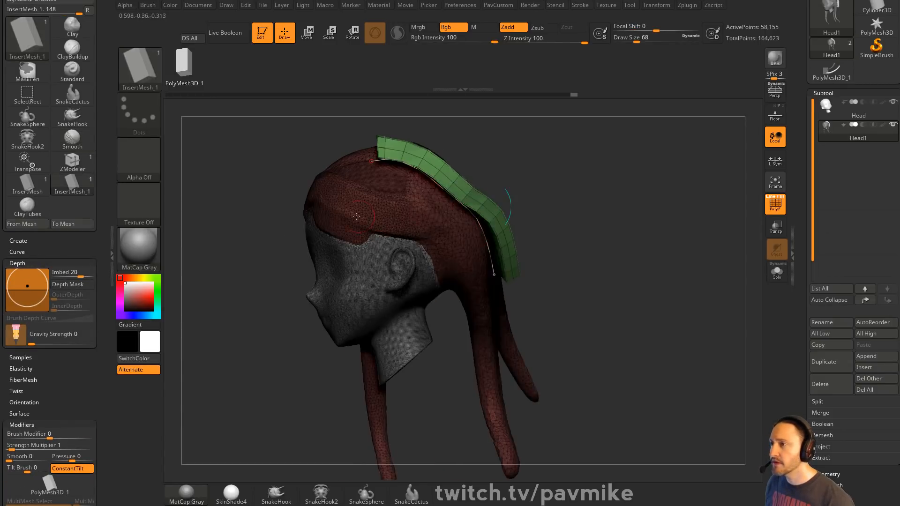
drag(468, 279, 468, 280)
mouse_move(595, 238)
mouse_down()
mouse_move(647, 175)
mouse_move(616, 206)
mouse_up()
key(ctrl+z)
key(ctrl+z)
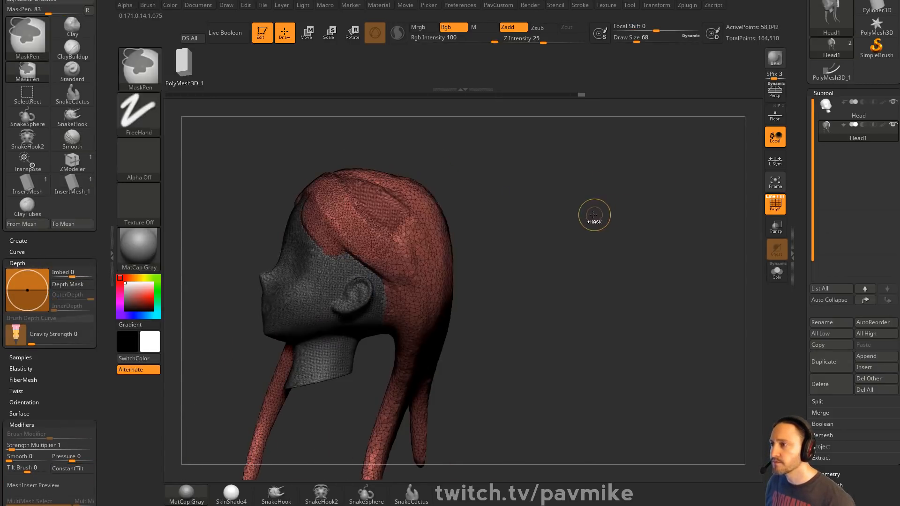
Draw a curved InsertMesh strip along the side hairline, from above the forehead to behind the ear.
drag(317, 181, 409, 310)
mouse_move(532, 231)
mouse_down()
mouse_move(568, 237)
mouse_move(513, 218)
mouse_move(521, 225)
mouse_move(522, 187)
mouse_move(522, 209)
mouse_move(506, 193)
mouse_move(450, 220)
mouse_up()
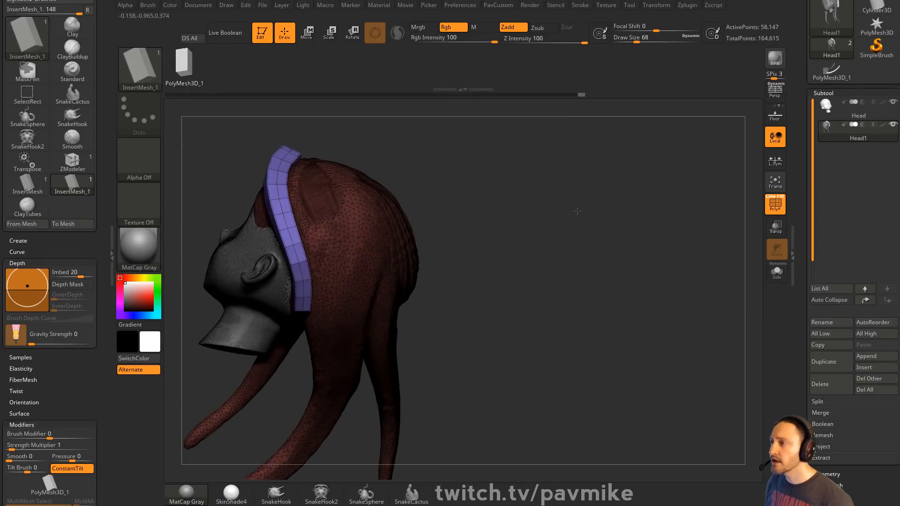
drag(570, 203, 614, 246)
Split the new strip off the hair mesh into its own subtool.
key(grave)
click(602, 284)
drag(602, 281, 571, 227)
key(d)
click(496, 160)
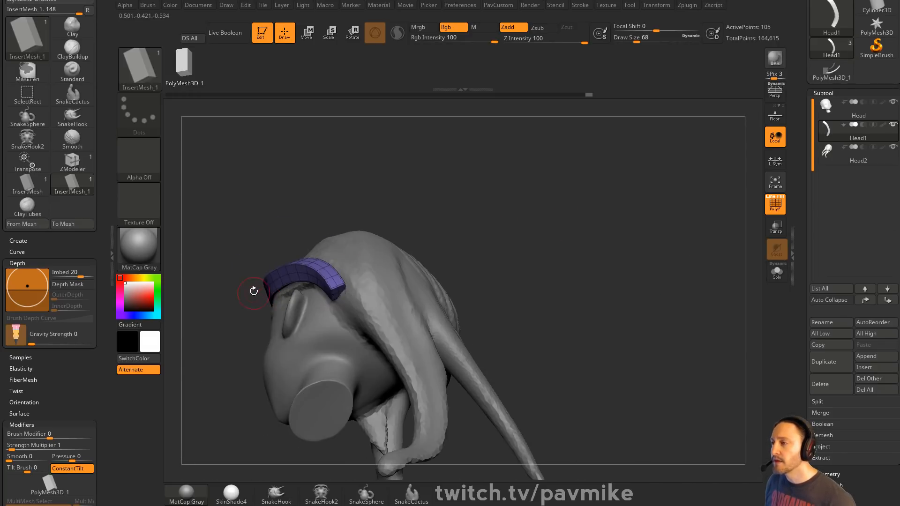
drag(360, 265, 516, 224)
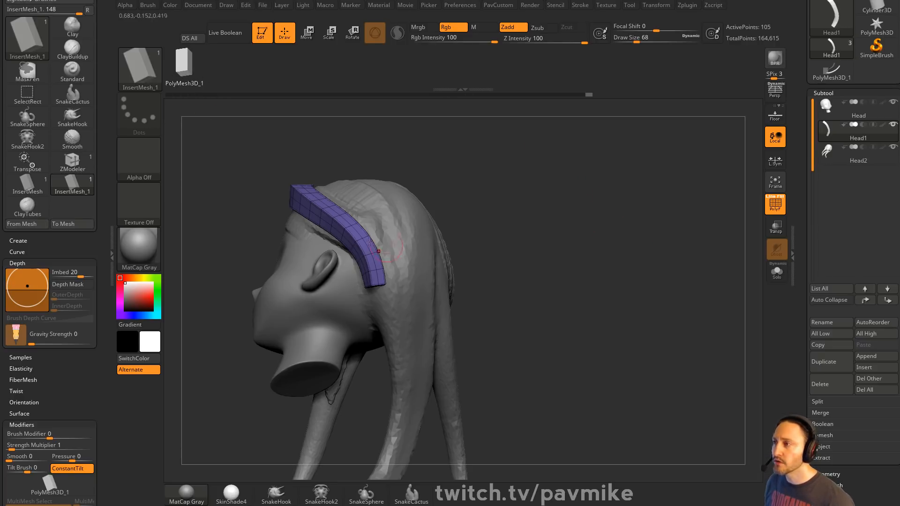
drag(346, 158, 470, 305)
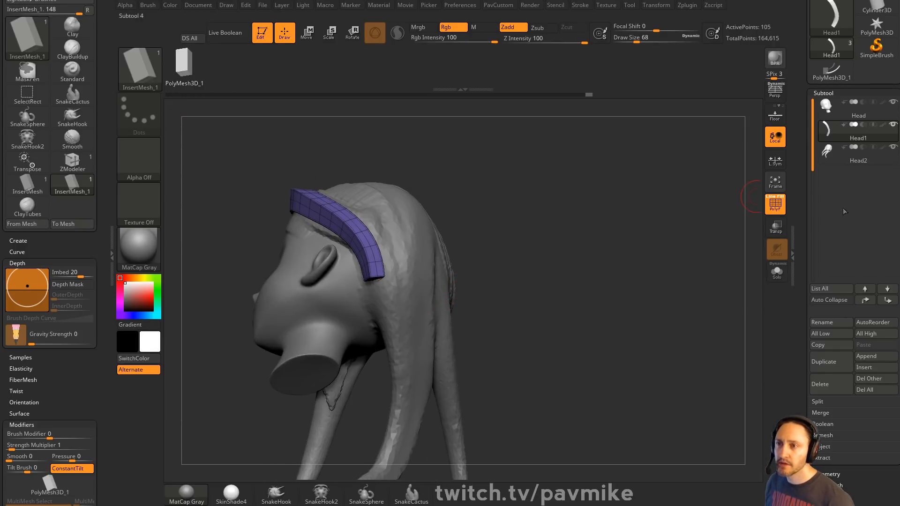
Place a PolyMesh3D star on a cleared canvas in edit mode, with the Move gizmo active.
drag(799, 186, 801, 264)
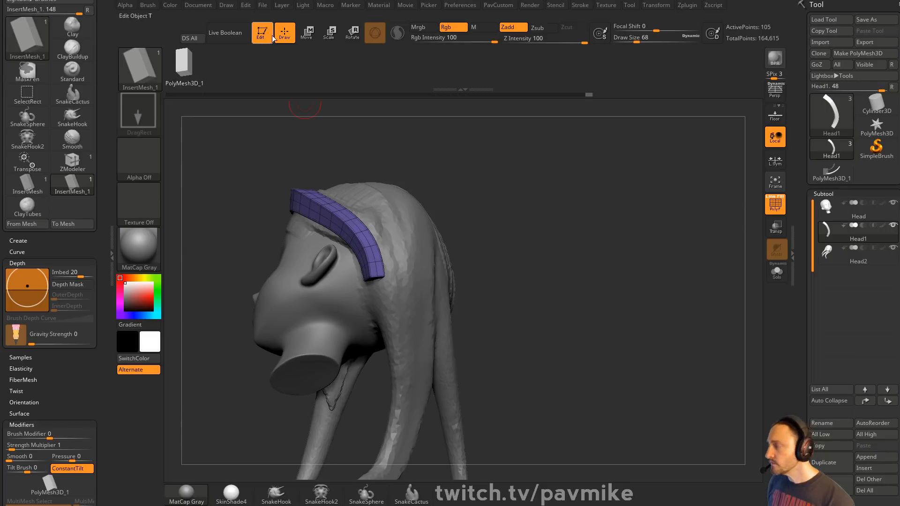
click(270, 34)
key(ctrl+n)
click(876, 127)
drag(388, 268, 404, 305)
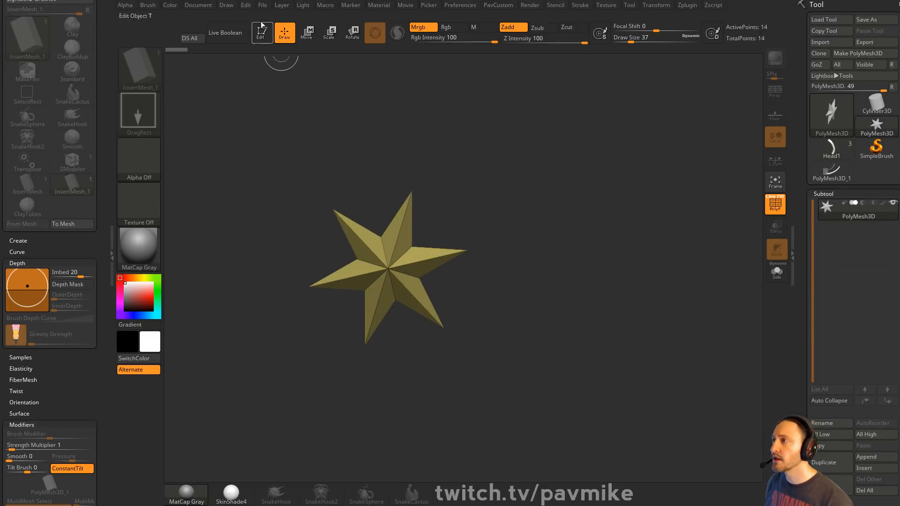
key(t)
key(w)
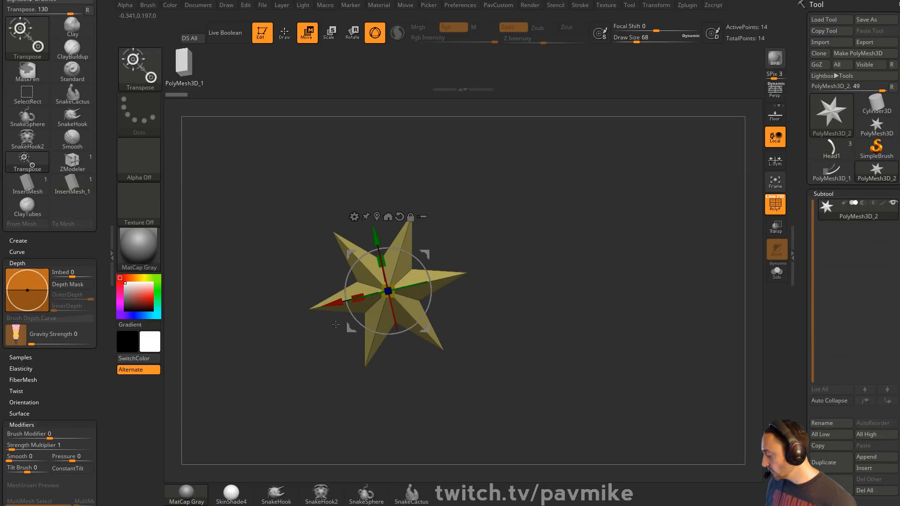
key(b)
key(Escape)
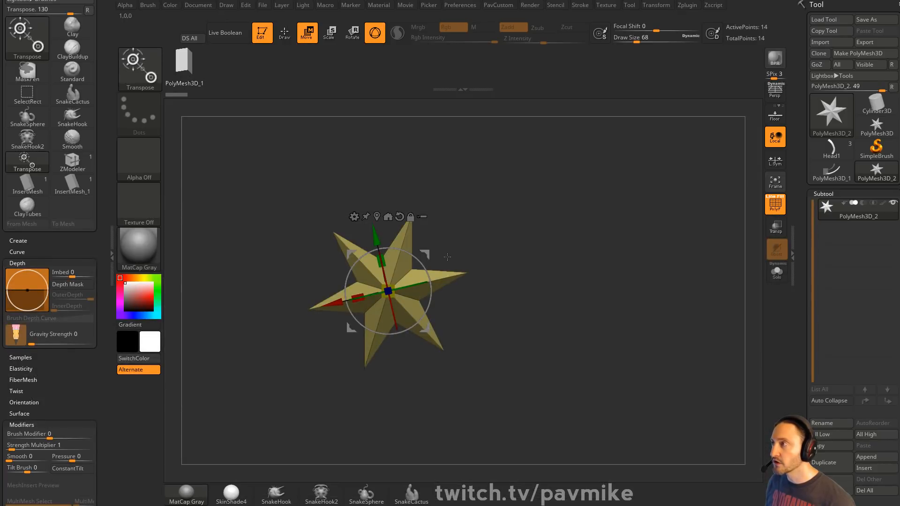
key(b)
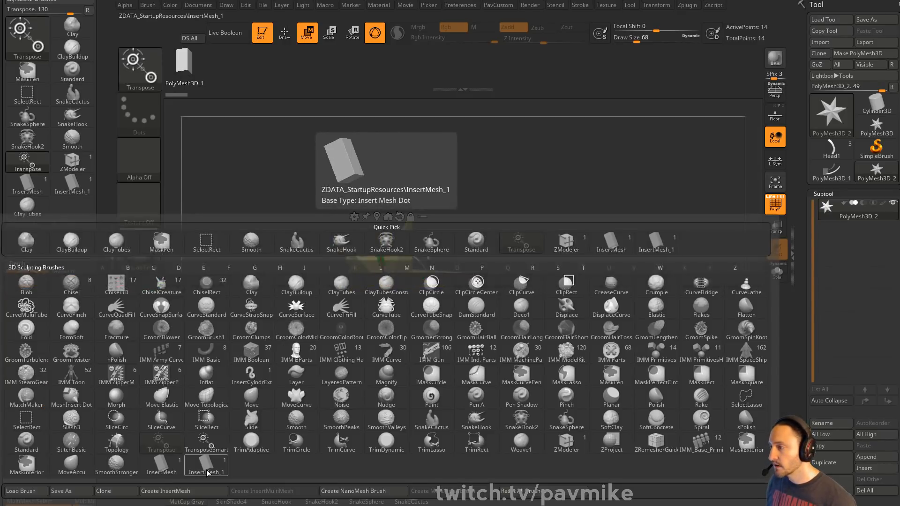
key(Escape)
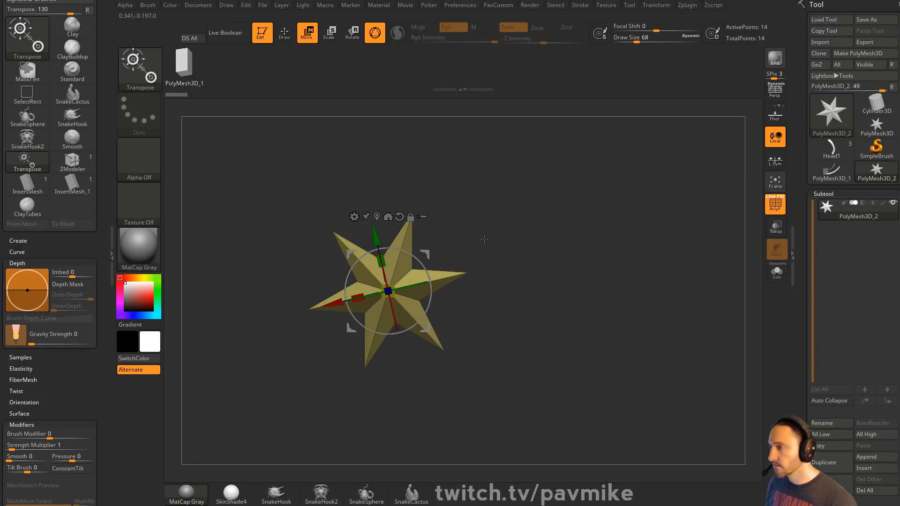
Replace the star with the brush's PolyMesh3D_1 mesh, and hide and delete the tip at its end.
drag(486, 239, 426, 229)
click(185, 71)
drag(489, 208, 559, 271)
ctrl+shift+drag(493, 416, 273, 361)
ctrl+shift+drag(591, 203, 611, 189)
key(2)
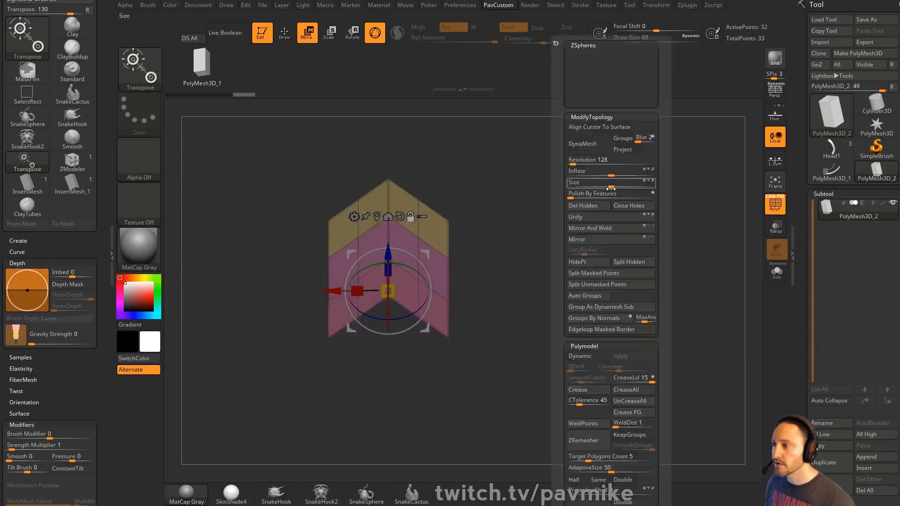
click(583, 192)
Try to create an InsertMesh brush from the trimmed mesh.
key(b)
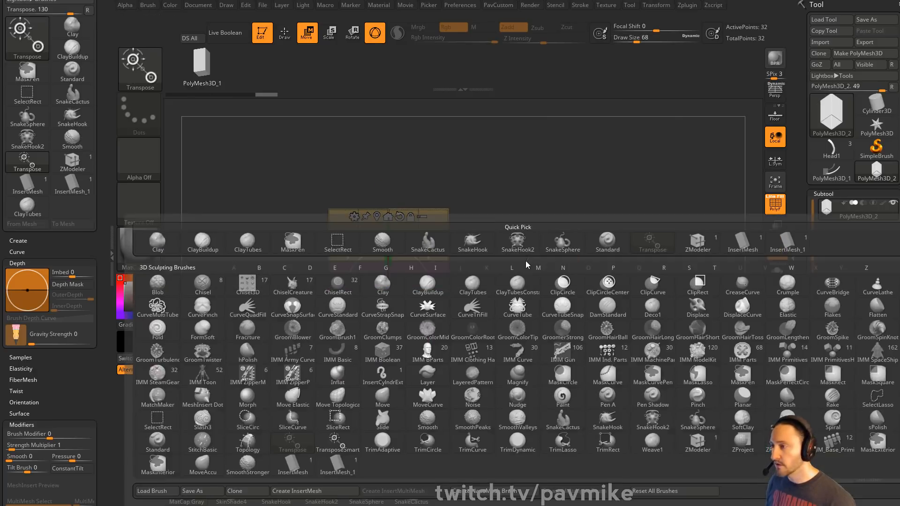
click(337, 440)
key(b)
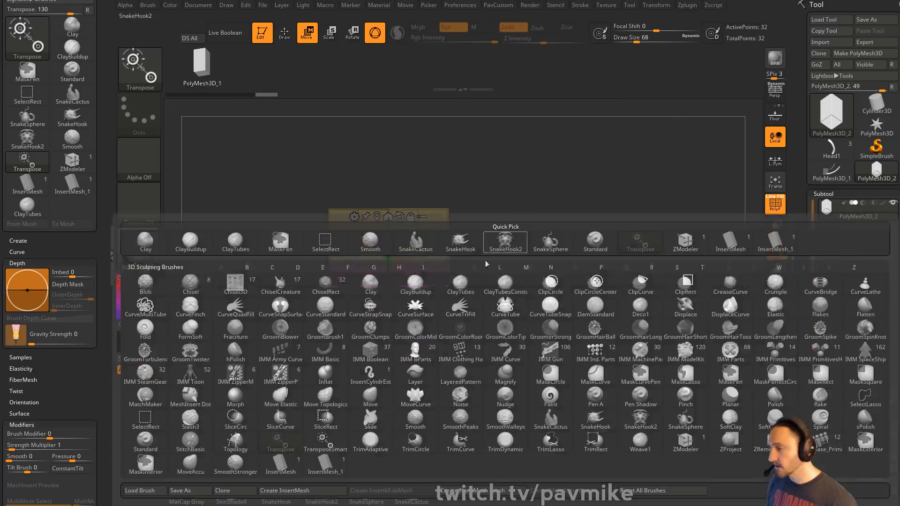
click(284, 490)
click(431, 178)
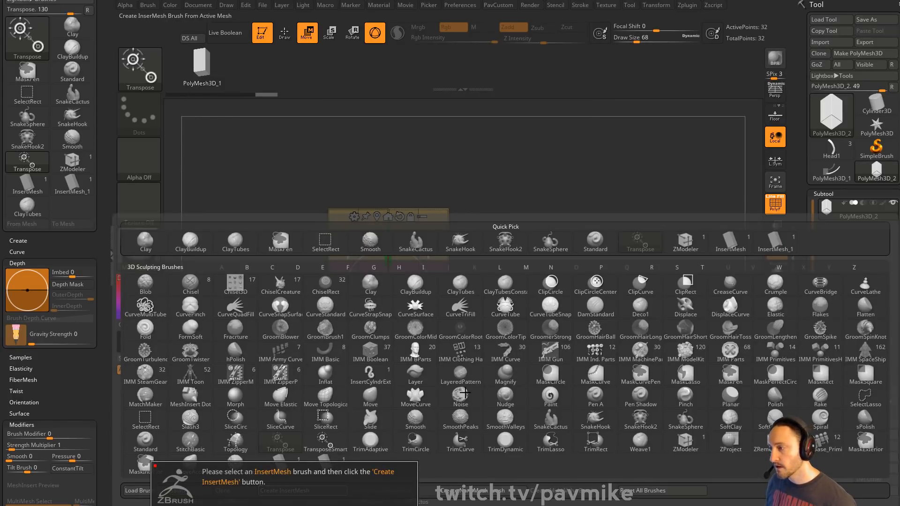
drag(520, 189, 524, 194)
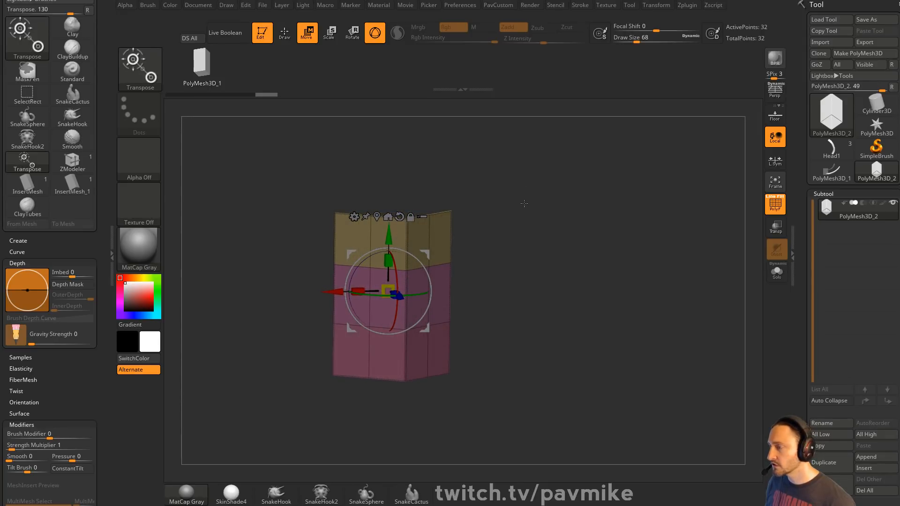
Switch to Draw mode with the InsertMesh_1 brush and append the trimmed mesh to it.
key(q)
drag(506, 239, 512, 191)
key(b)
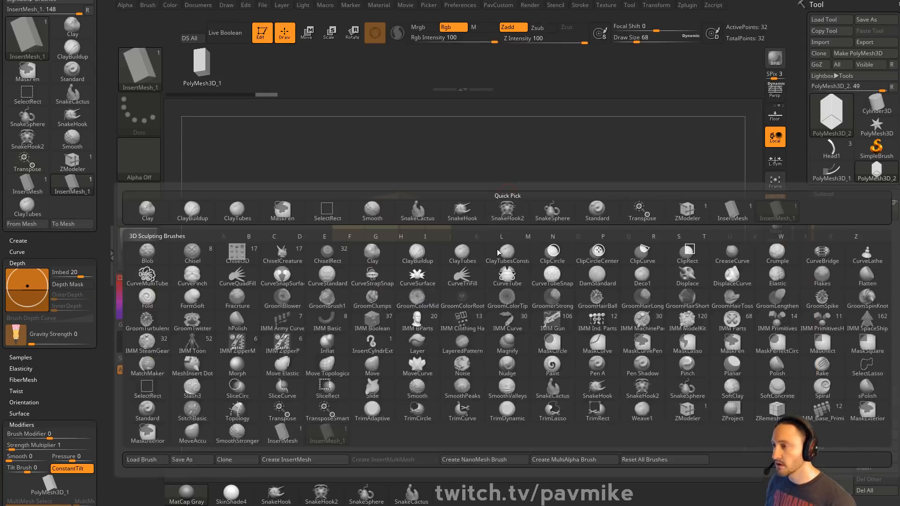
click(297, 463)
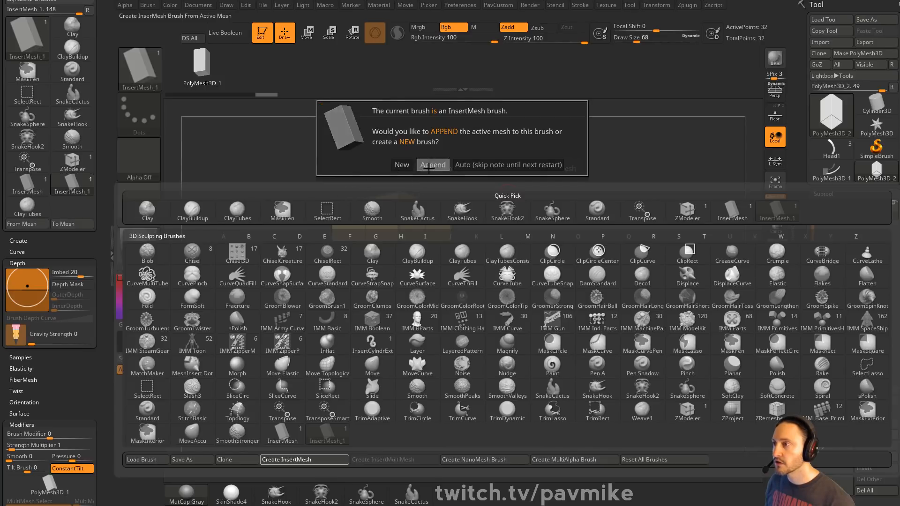
click(429, 165)
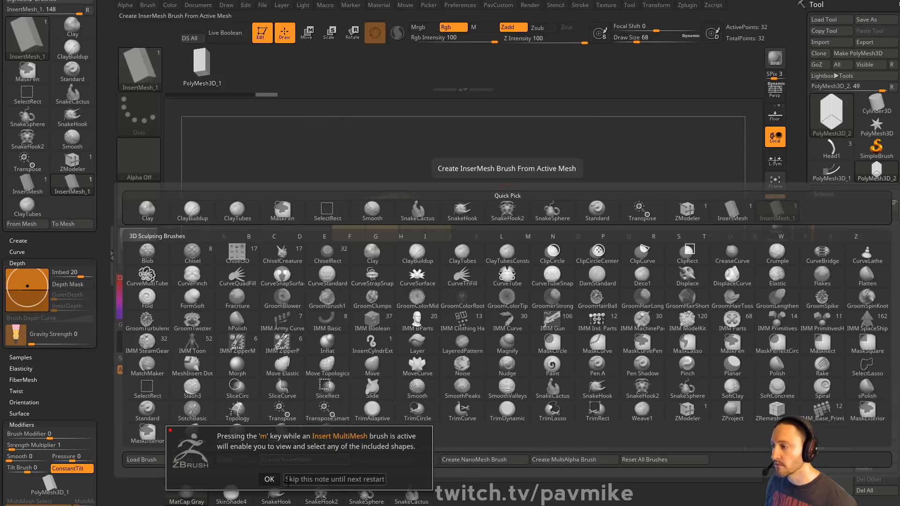
click(269, 479)
Enable Weld Points and Stretch for the InsertMesh_1 brush, set Curve Res to 5, and test it with a curved stroke.
mouse_move(446, 179)
mouse_down()
mouse_move(492, 211)
mouse_move(515, 201)
mouse_up()
shift+drag(522, 154, 456, 214)
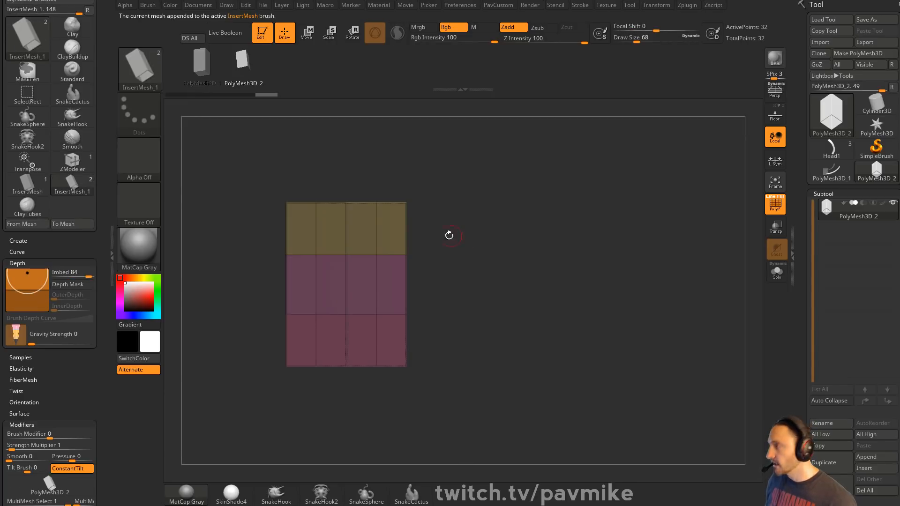
scroll(59, 239, down, 10)
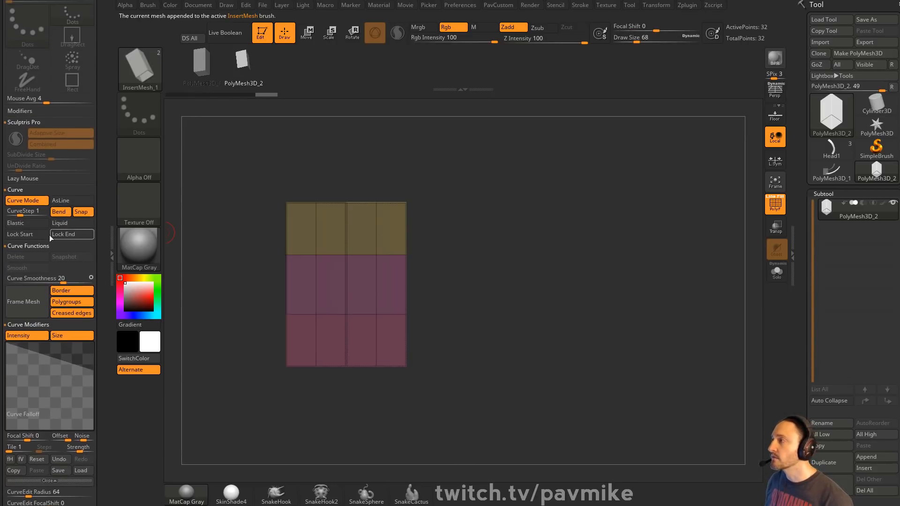
scroll(82, 230, up, 10)
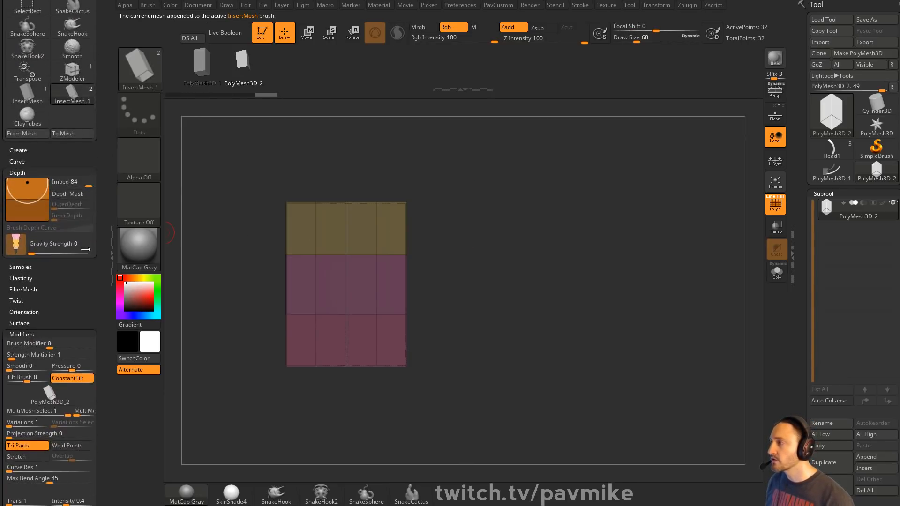
scroll(82, 230, down, 1)
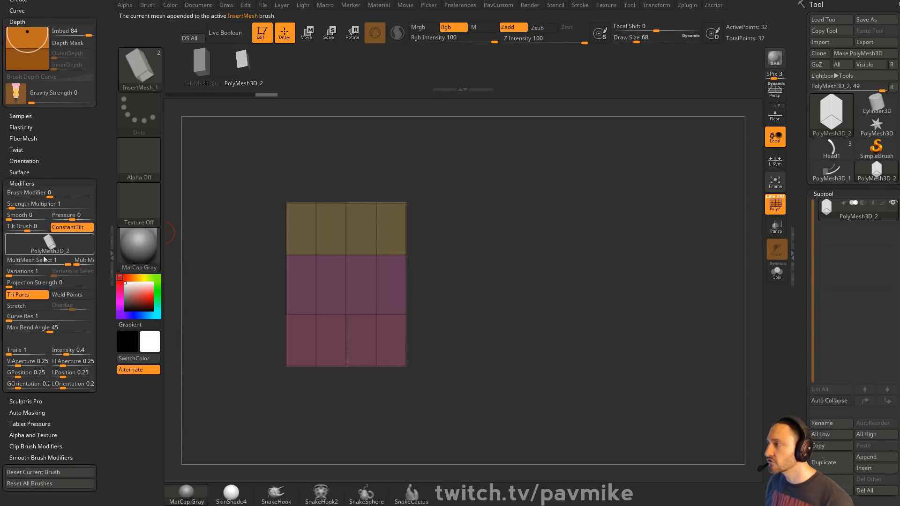
click(70, 294)
click(26, 305)
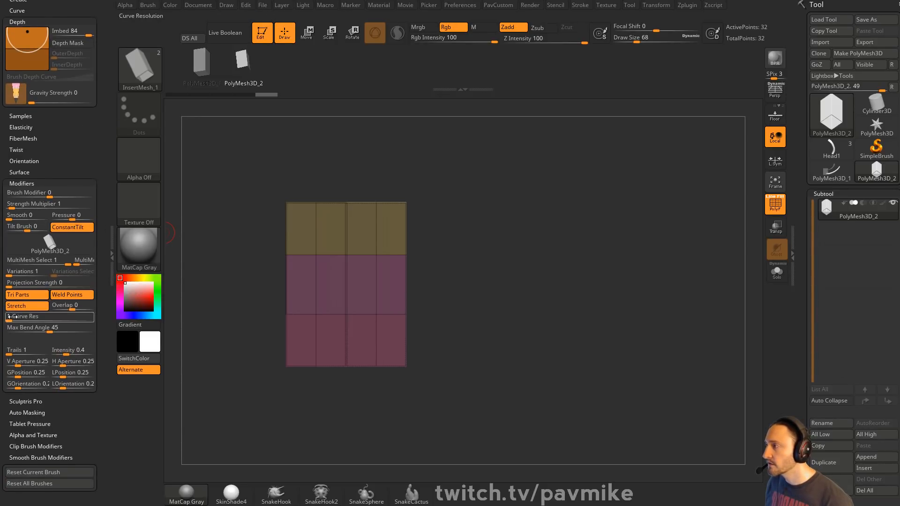
drag(491, 273, 572, 253)
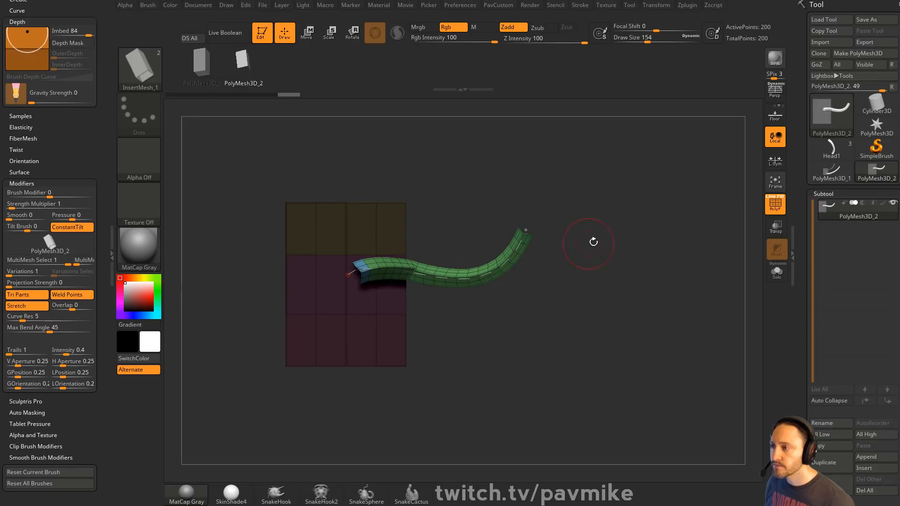
Switch to the Head1 tool, try a large strip across the side of the hair and undo it.
click(831, 157)
ctrl+right_drag(482, 236, 389, 220)
drag(302, 215, 440, 300)
right_drag(538, 257, 572, 254)
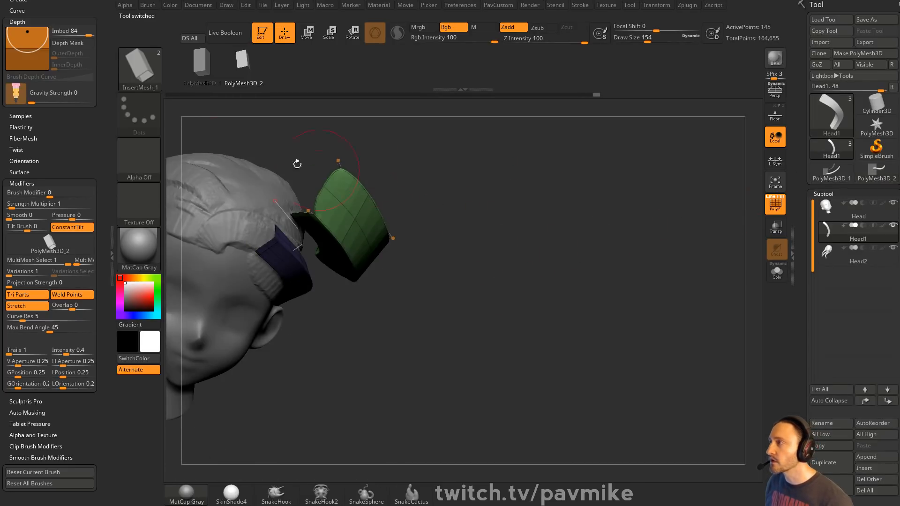
key(ctrl+z)
Set the InsertMesh_1 brush's Imbed depth to 0.
drag(81, 134, 80, 209)
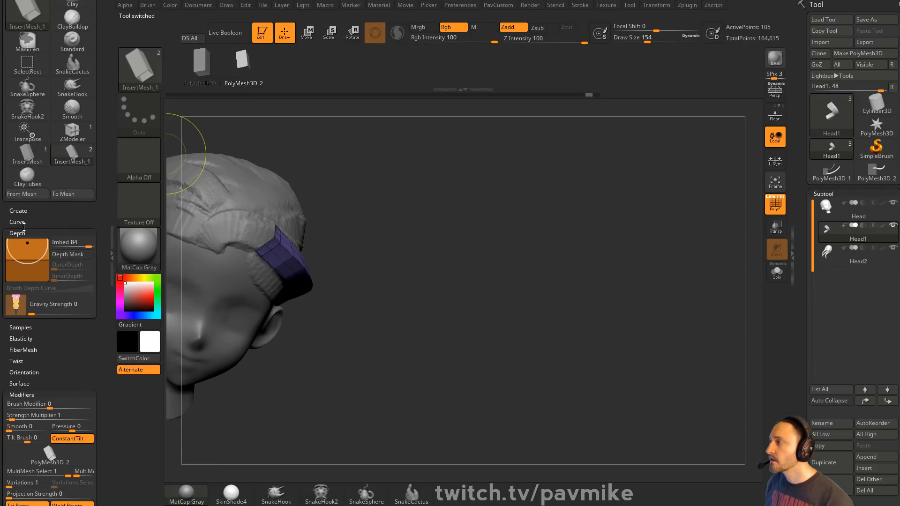
drag(28, 259, 28, 260)
mouse_move(357, 225)
right_down()
mouse_move(428, 216)
mouse_move(496, 174)
right_up()
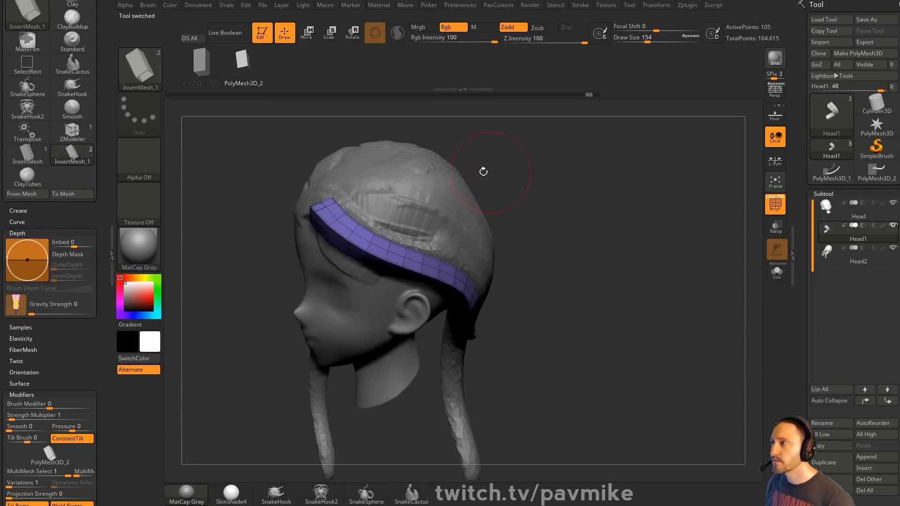
Try strips along the side of the hair at different brush sizes and undo them.
drag(337, 187, 475, 287)
alt+right_drag(593, 187, 508, 209)
key(s)
drag(506, 210, 489, 210)
key(ctrl+z)
drag(260, 209, 402, 300)
right_drag(431, 285, 487, 197)
key(ctrl+z)
key(ctrl+z)
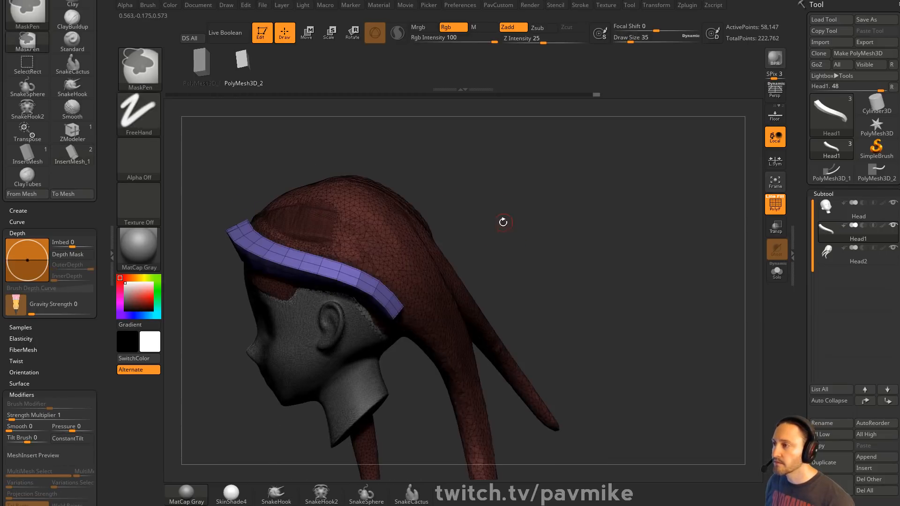
key(ctrl+z)
Delete the Head1 and Head2 hair subtools, keeping only the bare head.
right_drag(493, 194, 668, 231)
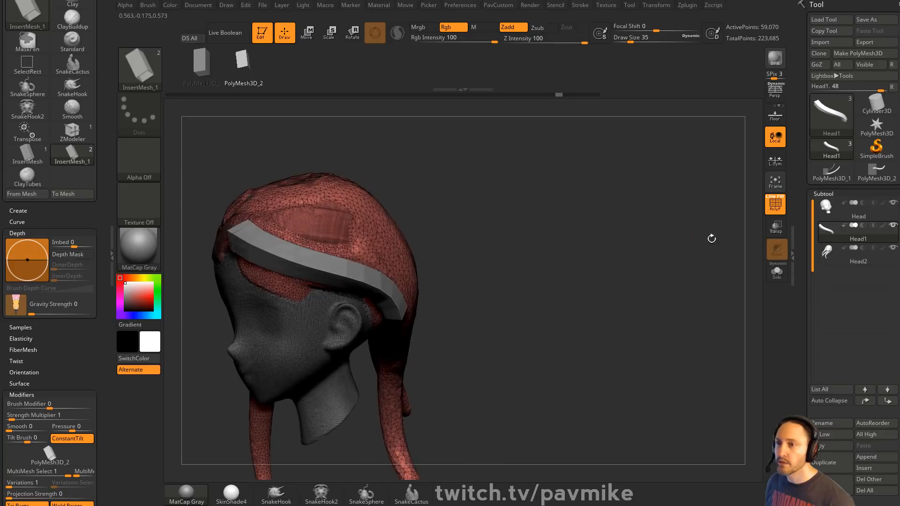
scroll(814, 434, down, 1)
click(831, 475)
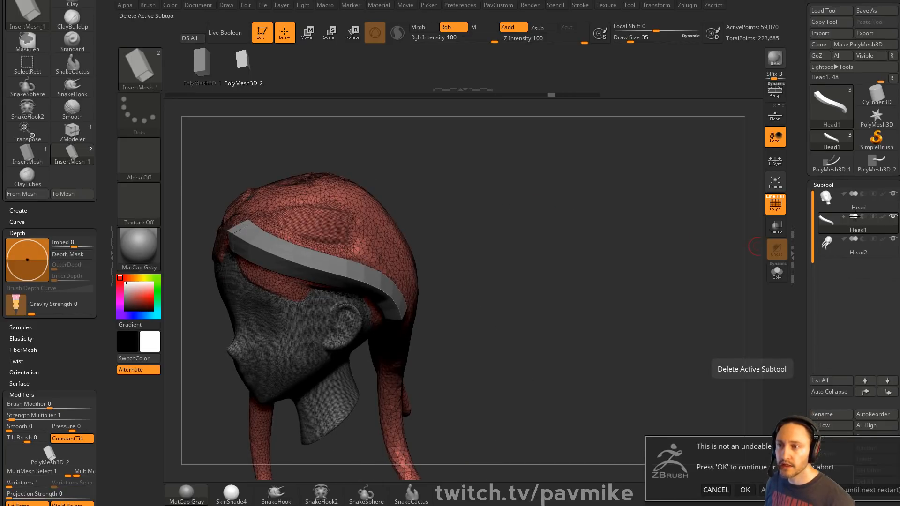
click(745, 489)
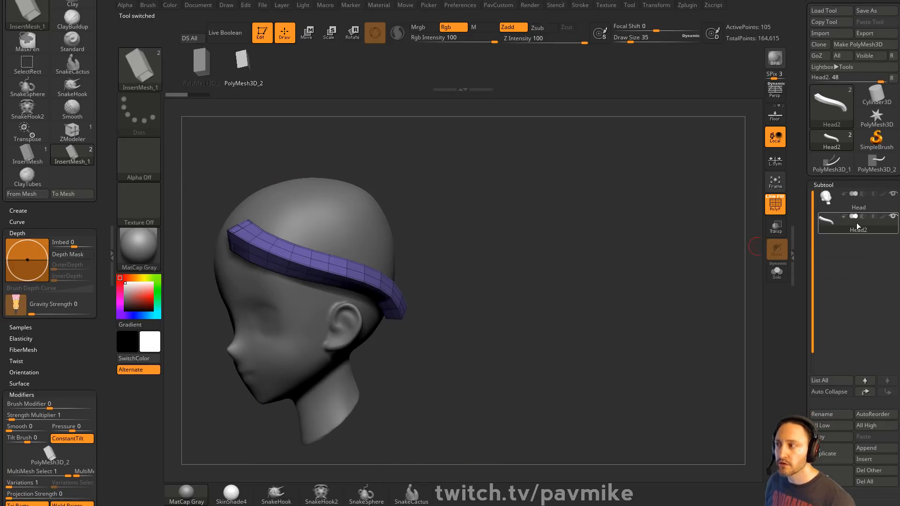
click(830, 476)
Try strips across the side of the bare head at different brush sizes, undoing each one.
drag(600, 234, 471, 249)
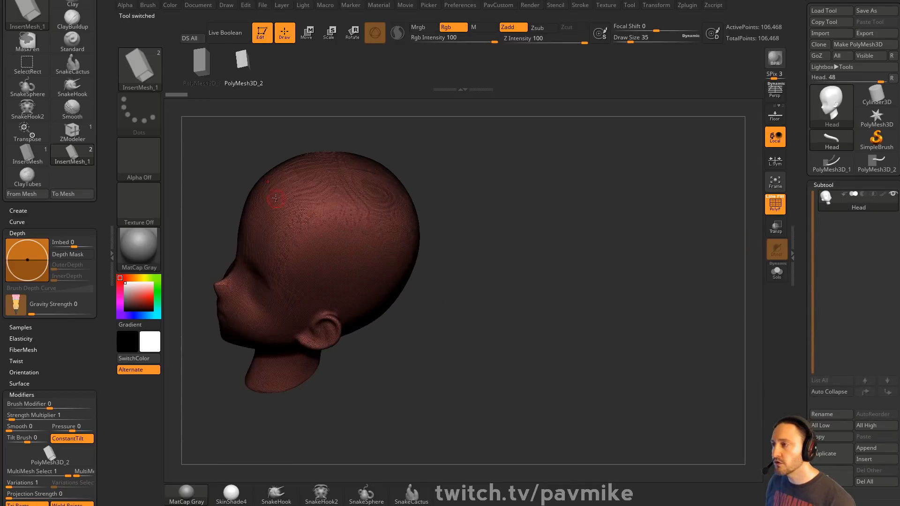
drag(295, 236, 439, 329)
mouse_move(527, 253)
mouse_down()
mouse_move(495, 224)
mouse_move(478, 261)
mouse_move(492, 217)
mouse_move(485, 235)
mouse_up()
key(ctrl+z)
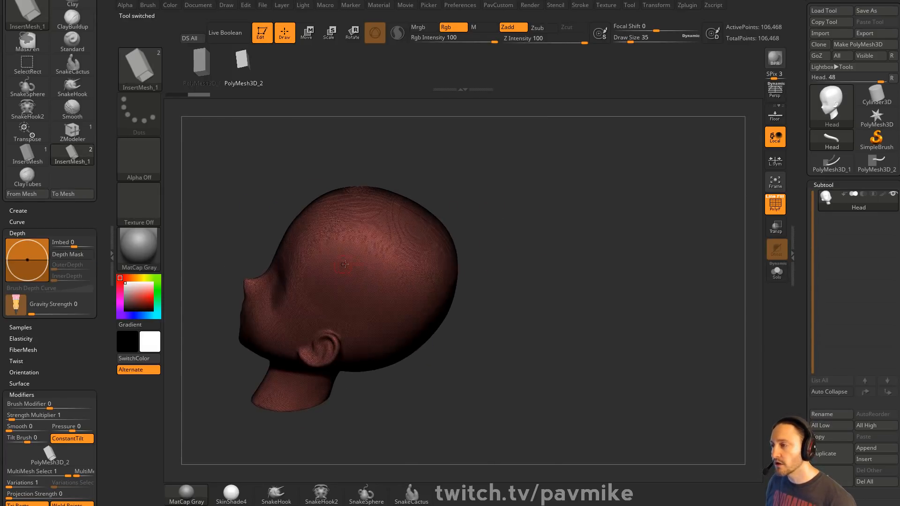
drag(630, 42, 639, 42)
drag(319, 220, 394, 321)
drag(510, 252, 488, 253)
key(s)
drag(397, 248, 395, 248)
key(ctrl+z)
Draw three parallel curved strips down the side of the head, from above the forehead toward the back.
drag(323, 230, 385, 338)
mouse_move(504, 229)
mouse_down()
mouse_move(553, 196)
mouse_move(505, 226)
mouse_up()
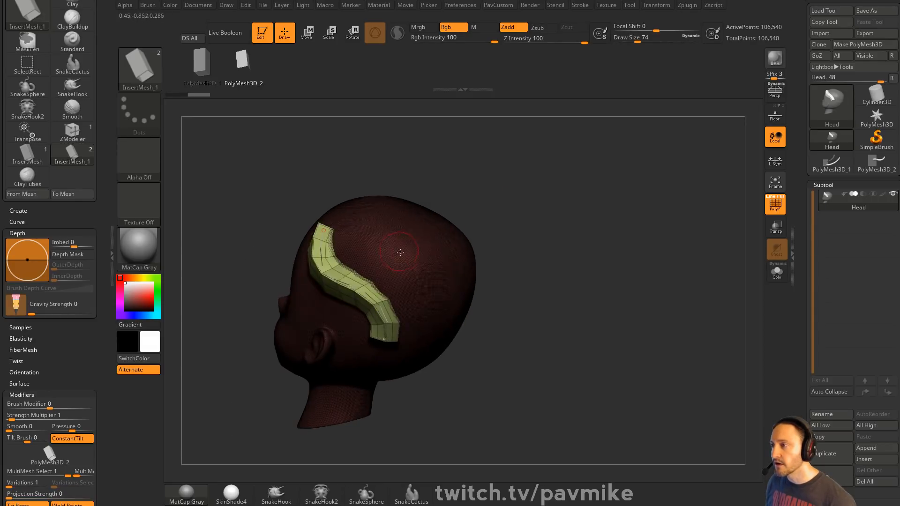
drag(337, 215, 414, 317)
drag(357, 207, 432, 324)
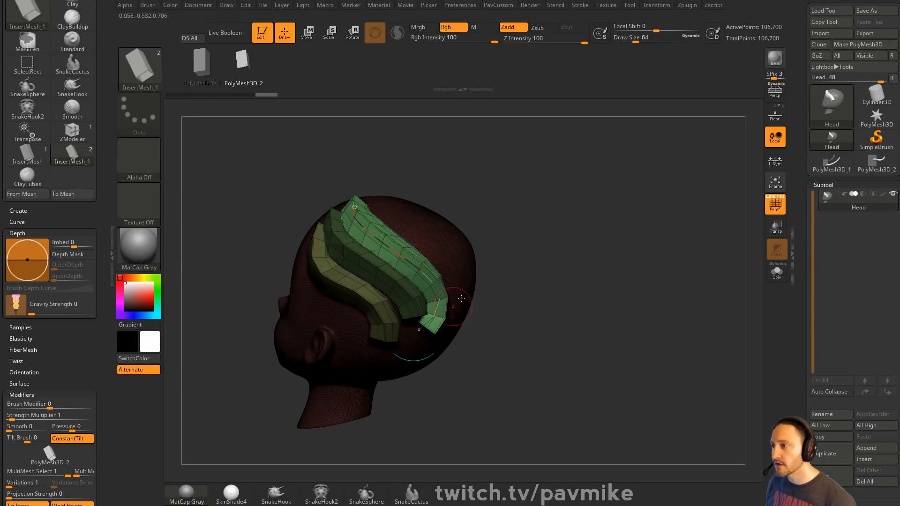
mouse_move(571, 208)
mouse_down()
mouse_move(520, 202)
mouse_move(546, 179)
mouse_move(332, 233)
mouse_up()
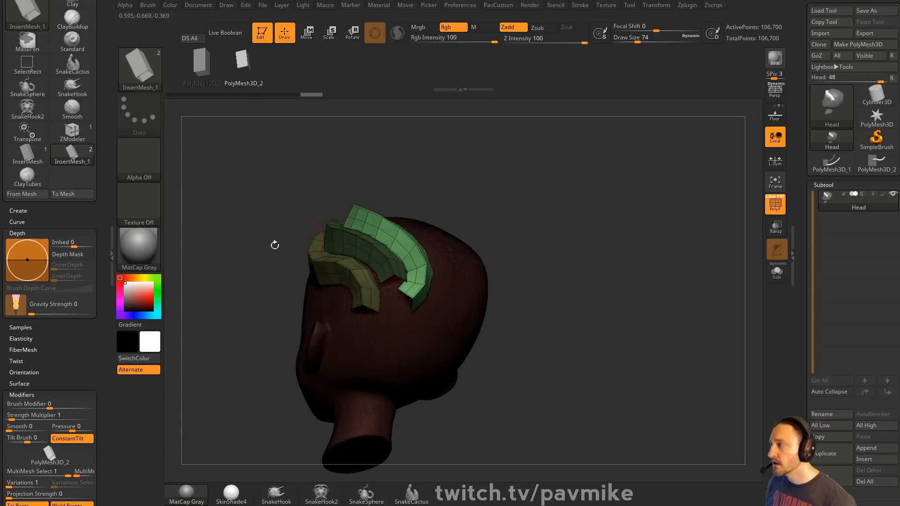
Draw further strips over the crown and back of the head beside the first three, adjusting the brush size.
scroll(62, 343, up, 10)
mouse_move(581, 220)
mouse_down()
mouse_move(497, 244)
mouse_move(579, 199)
mouse_move(374, 188)
mouse_up()
key(s)
click(527, 201)
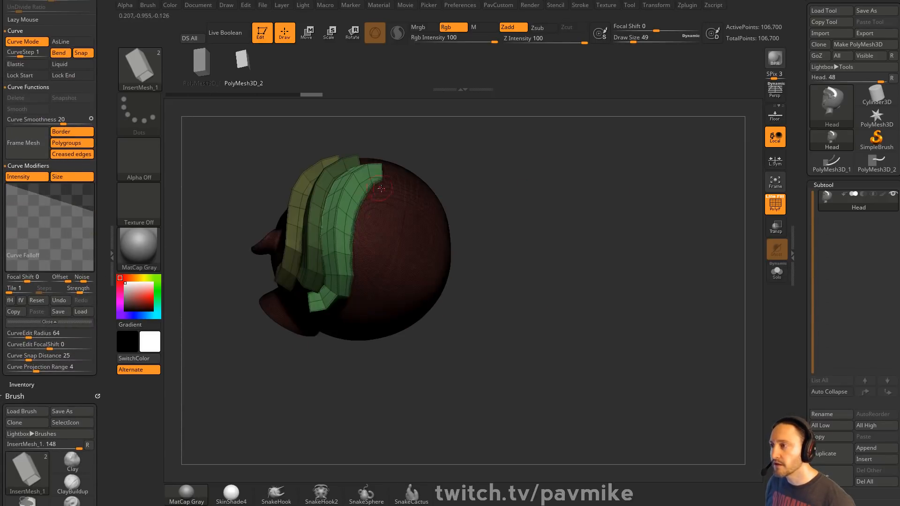
drag(518, 214, 408, 197)
key(s)
click(404, 202)
drag(366, 307, 351, 336)
mouse_move(510, 243)
mouse_down()
mouse_move(502, 202)
mouse_move(461, 202)
mouse_up()
key(ctrl+z)
drag(327, 324, 330, 325)
Draw a narrow strip along the side hairline, from the temple to behind the ear, at draw size 39.
mouse_move(500, 206)
mouse_down()
mouse_move(487, 204)
mouse_move(529, 159)
mouse_up()
click(433, 214)
key(s)
click(328, 241)
drag(402, 313, 403, 317)
right_drag(333, 235, 369, 242)
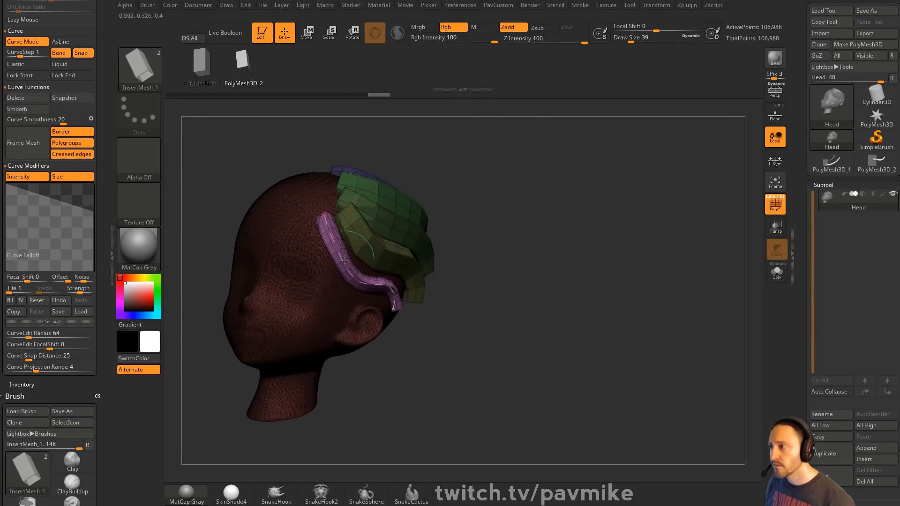
Enlarge the brush and draw a wide strip across the top of the head.
mouse_move(468, 164)
mouse_down()
mouse_move(532, 157)
mouse_move(528, 181)
mouse_up()
key(s)
click(300, 256)
mouse_move(436, 230)
mouse_down()
mouse_move(484, 213)
mouse_move(533, 100)
mouse_move(450, 227)
mouse_up()
key(s)
click(371, 254)
drag(329, 279, 349, 388)
drag(488, 263, 447, 247)
click(416, 283)
Split the masked points into their own subtool, separating the newest top strip from the rest.
mouse_move(536, 227)
mouse_down()
mouse_move(562, 206)
mouse_move(540, 192)
mouse_up()
key(space)
click(603, 274)
drag(600, 275, 596, 254)
Isolate the head in the Head1 subtool and split the hidden hair strips into a separate subtool.
click(863, 230)
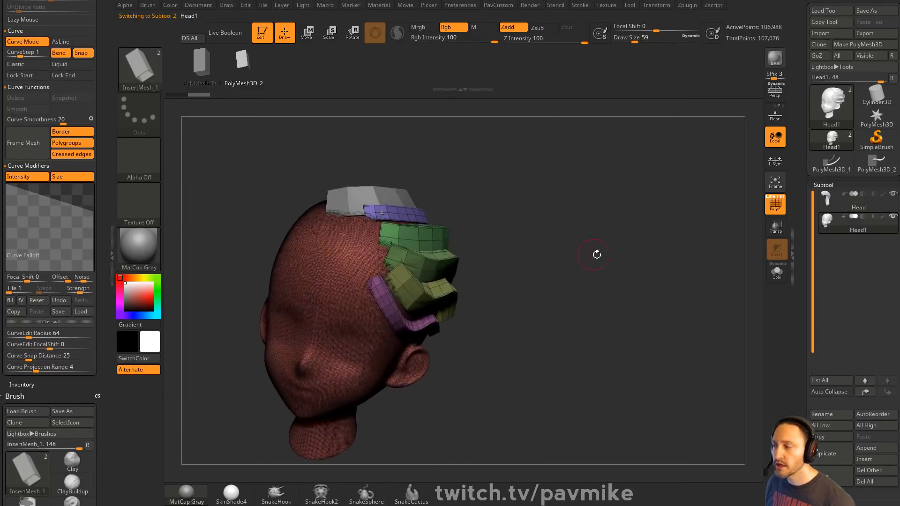
ctrl+shift+click(322, 281)
key(space)
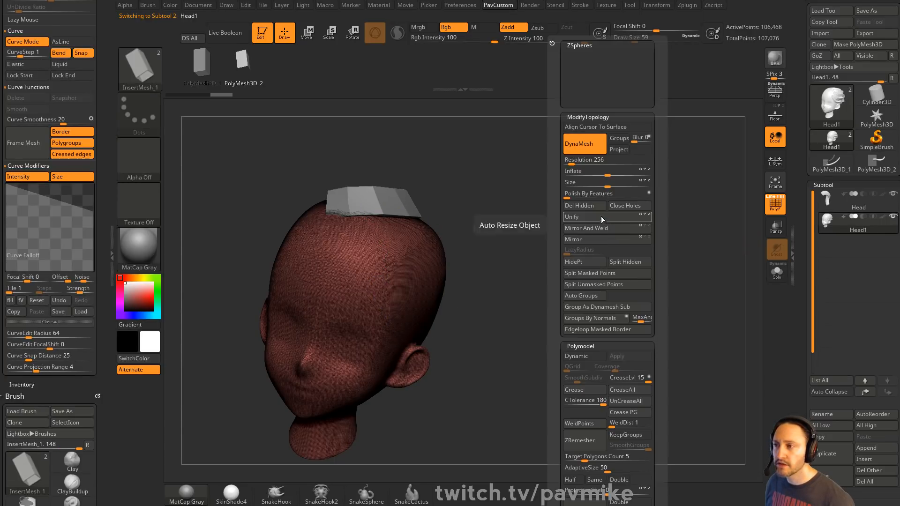
click(632, 262)
Reorder the Head subtool below Head1 and merge it down with Head2 so all the hair strips share one subtool.
click(848, 203)
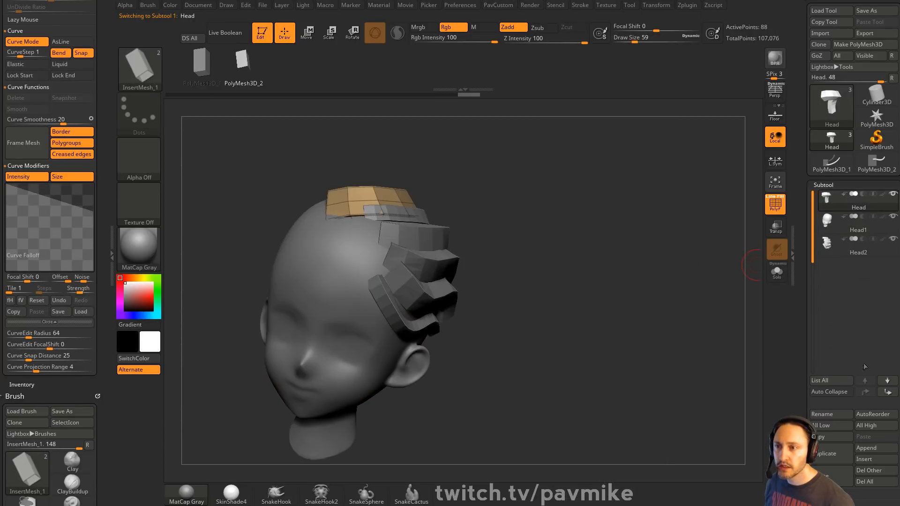
click(885, 391)
key(ctrl+e)
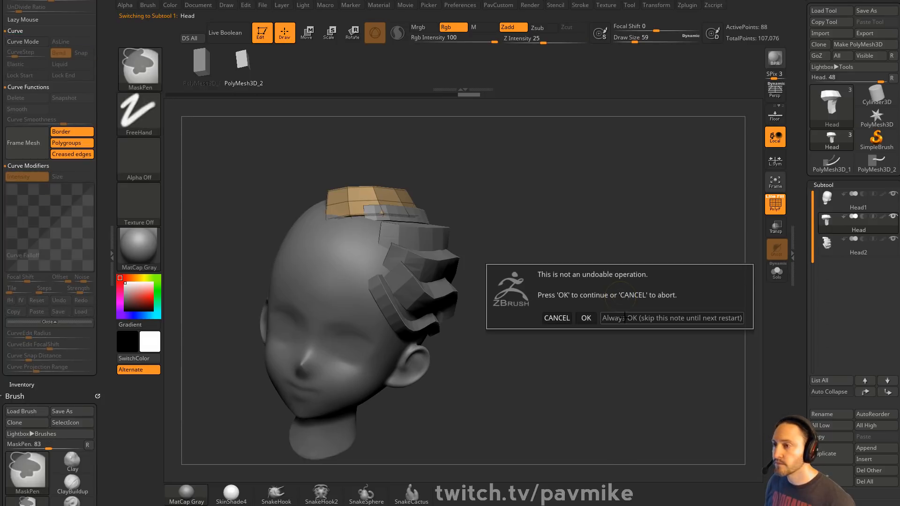
click(586, 317)
mouse_move(618, 250)
mouse_down()
mouse_move(570, 254)
mouse_move(606, 255)
mouse_up()
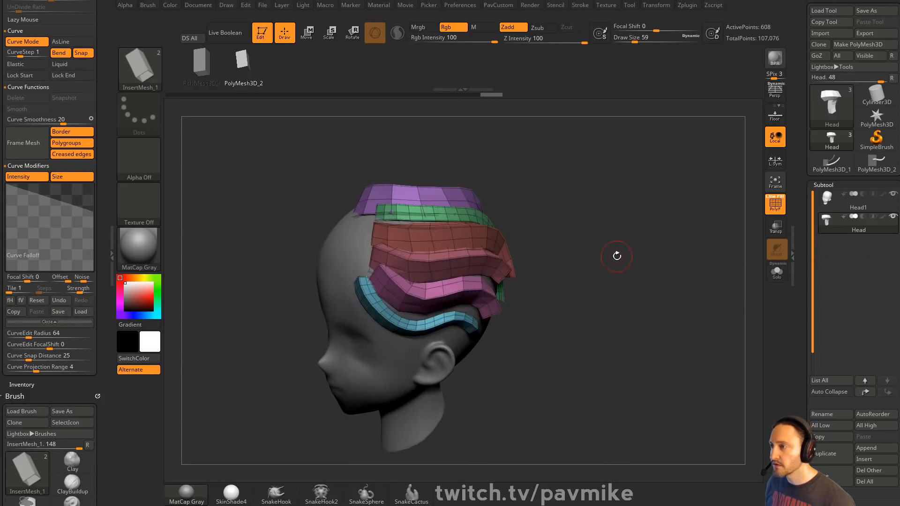
Give every hair strip its own polygroup with Auto Groups.
key(space)
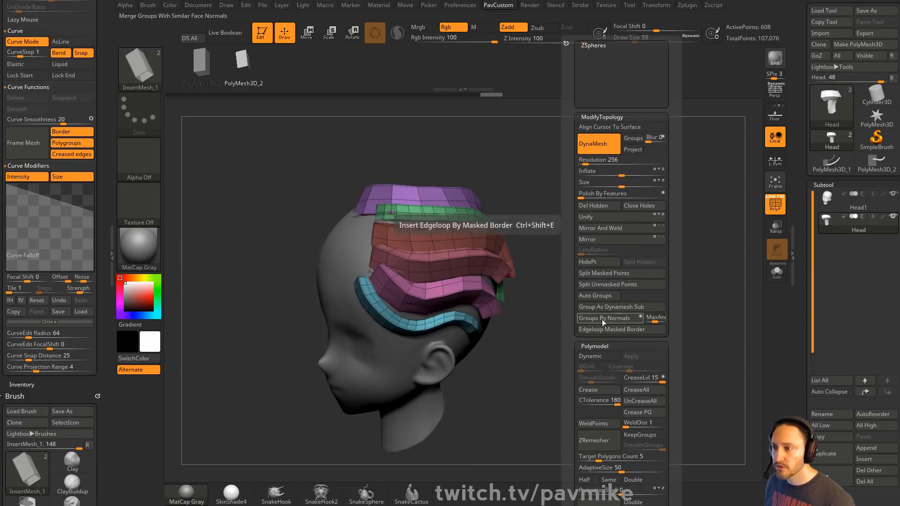
click(608, 302)
drag(586, 282, 281, 288)
mouse_move(583, 321)
mouse_down()
mouse_move(572, 242)
mouse_move(582, 243)
mouse_move(488, 259)
mouse_up()
Adjust the Move brush's draw size and set its Mask By Polygroups auto masking to 100.
key(s)
key(1)
key(1)
mouse_move(51, 382)
mouse_down()
mouse_move(71, 214)
mouse_move(68, 238)
mouse_up()
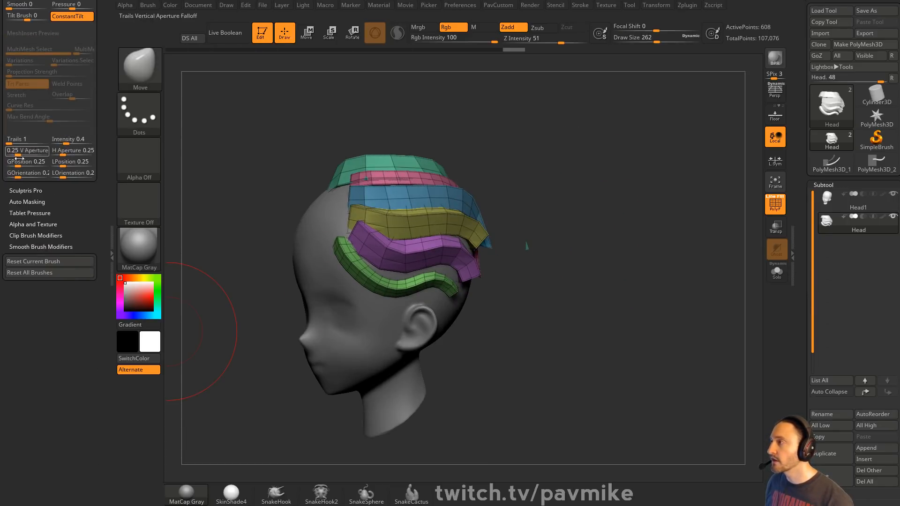
click(17, 201)
click(60, 212)
text(100)
key(Return)
Nudge individual hair strips on the side of the head with the Move brush at various draw sizes.
drag(524, 246, 492, 252)
key(s)
mouse_move(464, 248)
mouse_down()
mouse_move(432, 288)
mouse_move(427, 257)
mouse_up()
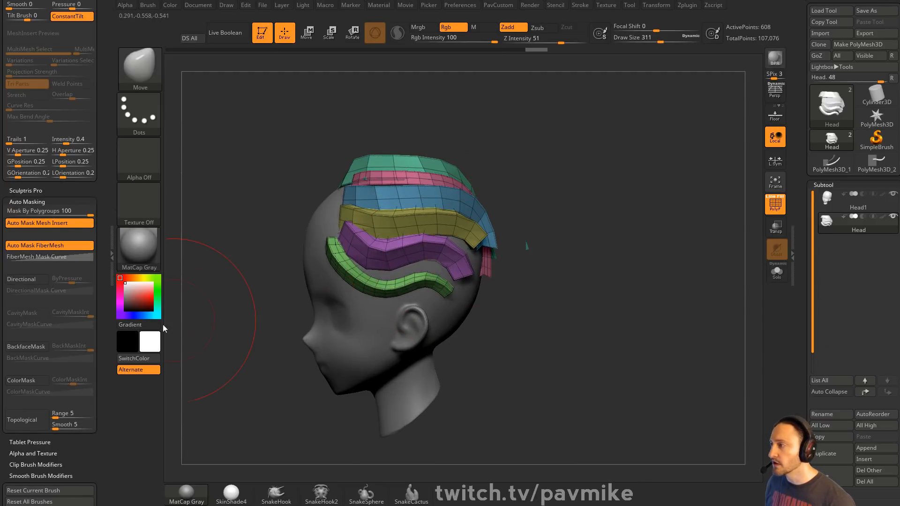
click(19, 419)
click(19, 419)
drag(553, 256, 518, 255)
drag(445, 259, 449, 243)
drag(403, 260, 406, 252)
drag(597, 215, 546, 263)
drag(422, 234, 423, 226)
drag(643, 210, 588, 207)
Switch to the Gizmo and mask the other strips so only the strip on top of the head stays editable.
key(w)
drag(473, 263, 477, 228)
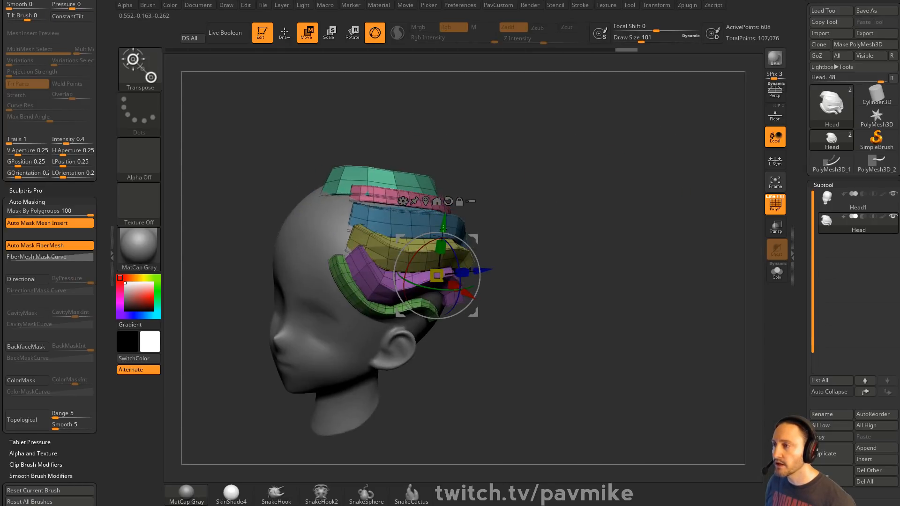
drag(451, 159, 447, 211)
ctrl+click(412, 226)
drag(570, 225, 556, 176)
drag(401, 206, 469, 209)
drag(374, 217, 374, 221)
drag(483, 214, 419, 149)
Apply the Bend Curve deformer to the top strip and change its axis to run along the strip's length.
click(326, 156)
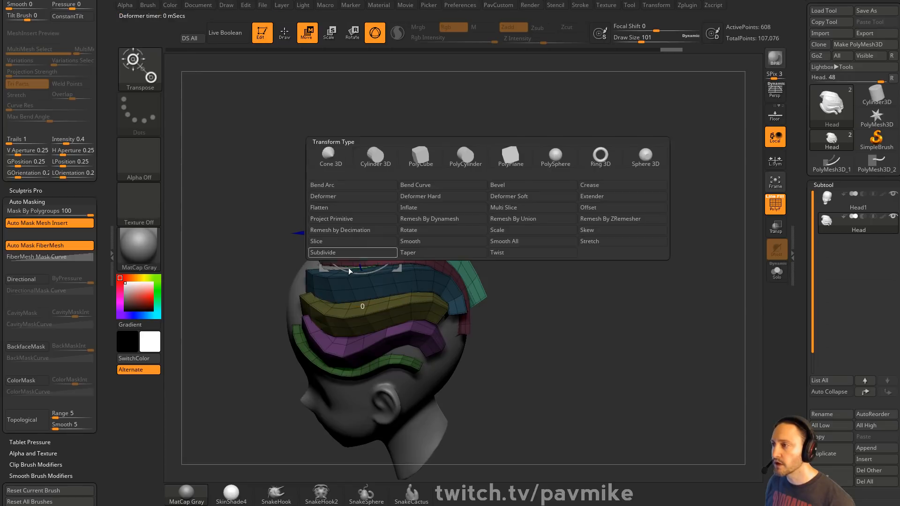
click(326, 156)
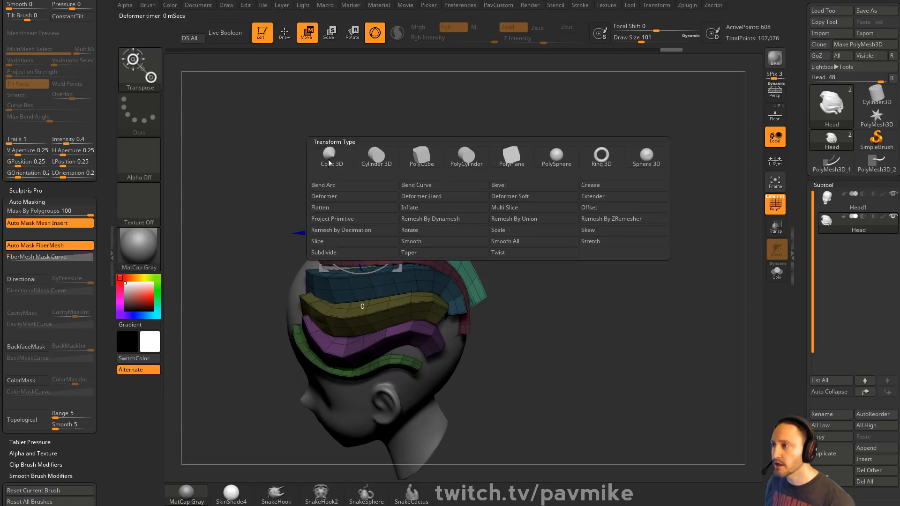
click(412, 185)
drag(565, 271, 534, 250)
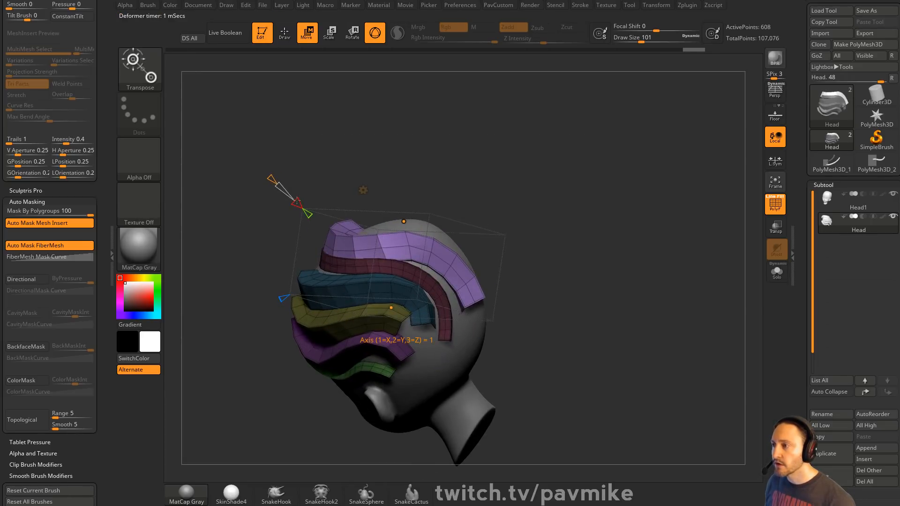
drag(289, 188, 321, 158)
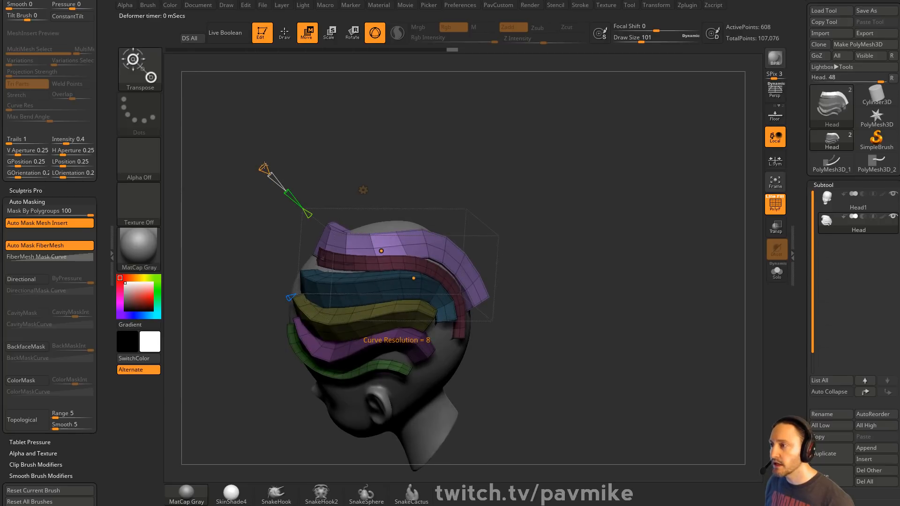
drag(419, 156, 428, 268)
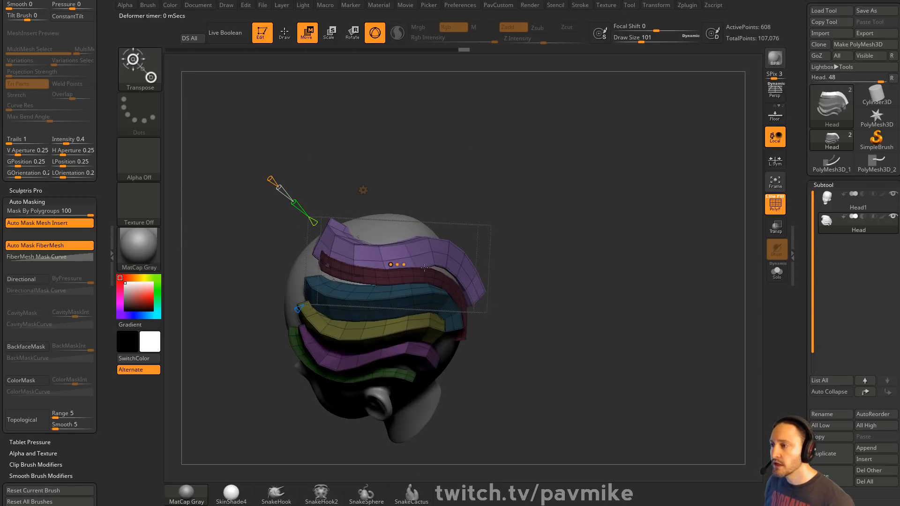
drag(340, 170, 469, 245)
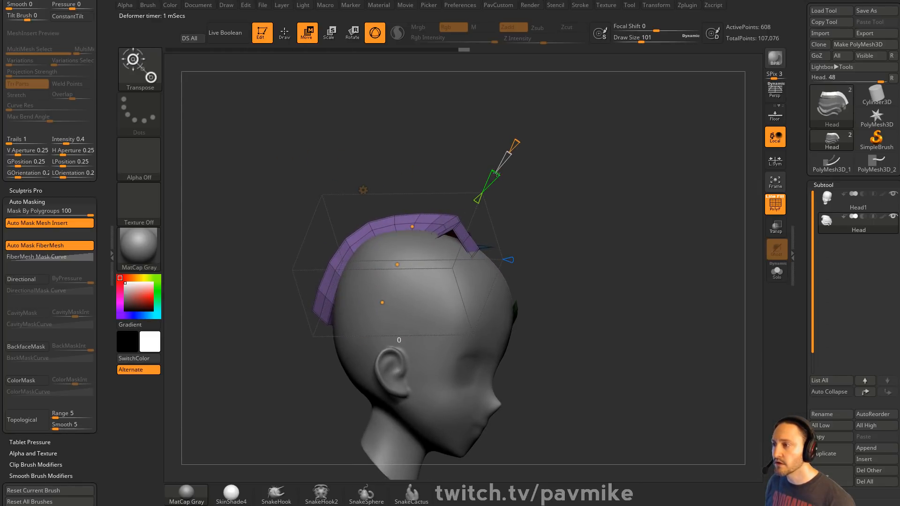
drag(549, 165, 579, 188)
Move the Bend Curve points to fit the top strip over the crown, accept the deformation and return to Draw mode.
drag(307, 264, 299, 266)
drag(393, 266, 377, 276)
drag(333, 332, 332, 334)
drag(424, 272, 392, 255)
mouse_move(482, 268)
mouse_down()
mouse_move(500, 254)
mouse_move(491, 272)
mouse_up()
drag(300, 266, 301, 301)
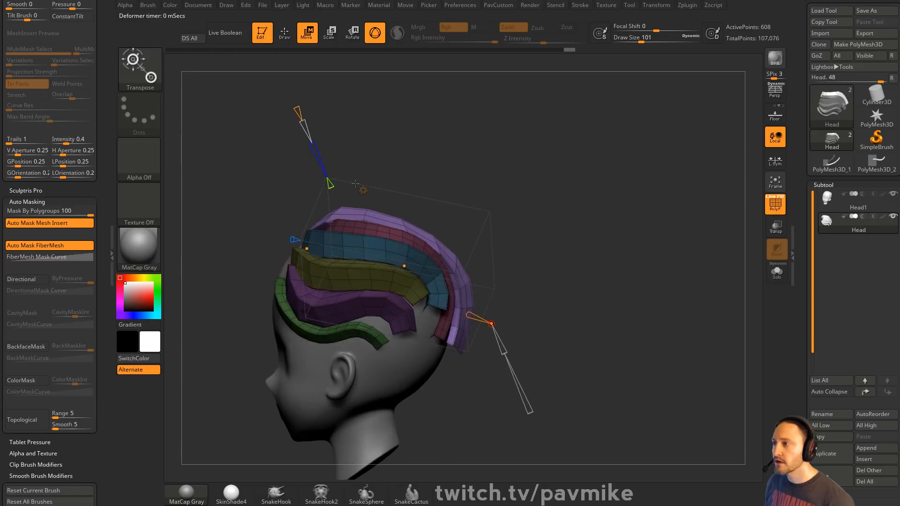
click(356, 184)
click(524, 193)
mouse_move(526, 195)
mouse_down()
mouse_move(597, 220)
mouse_move(572, 227)
mouse_move(593, 252)
mouse_up()
key(q)
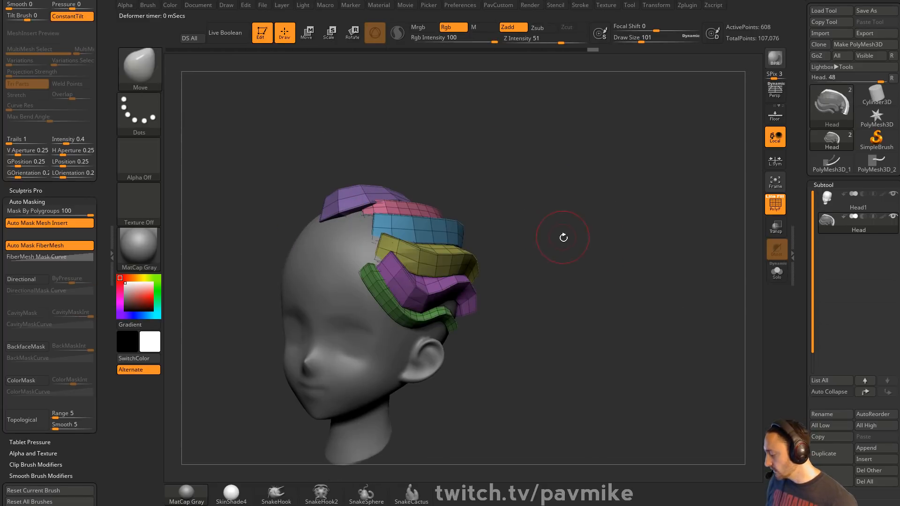
Switch to the InsertMesh_1 brush and turn on AsLine for its curve.
key(b)
click(342, 471)
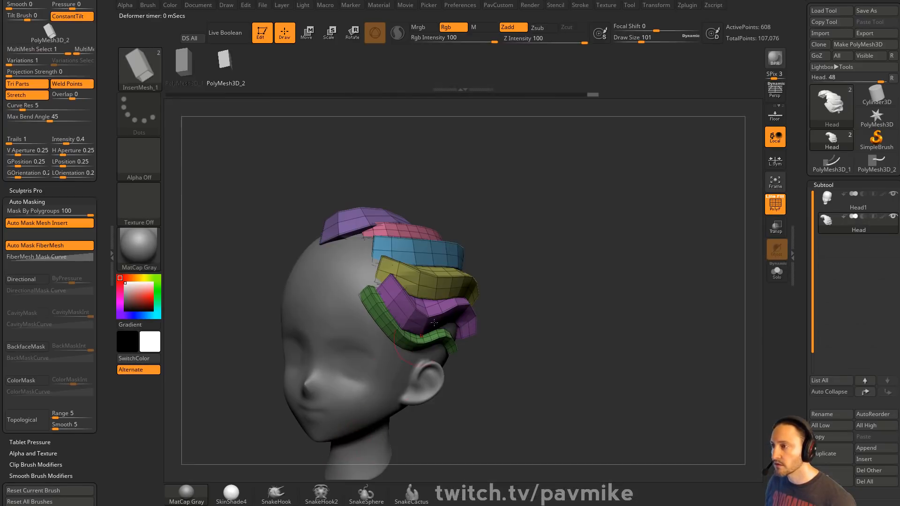
scroll(39, 226, up, 5)
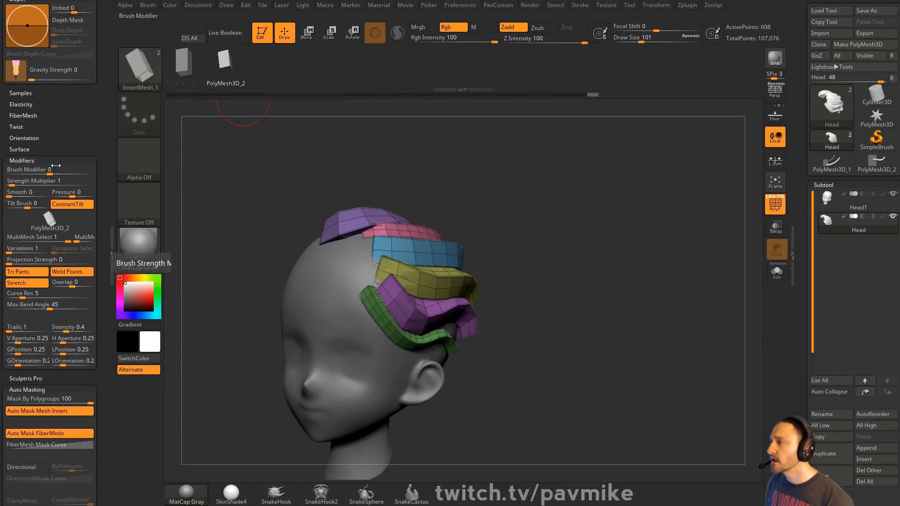
scroll(57, 293, down, 10)
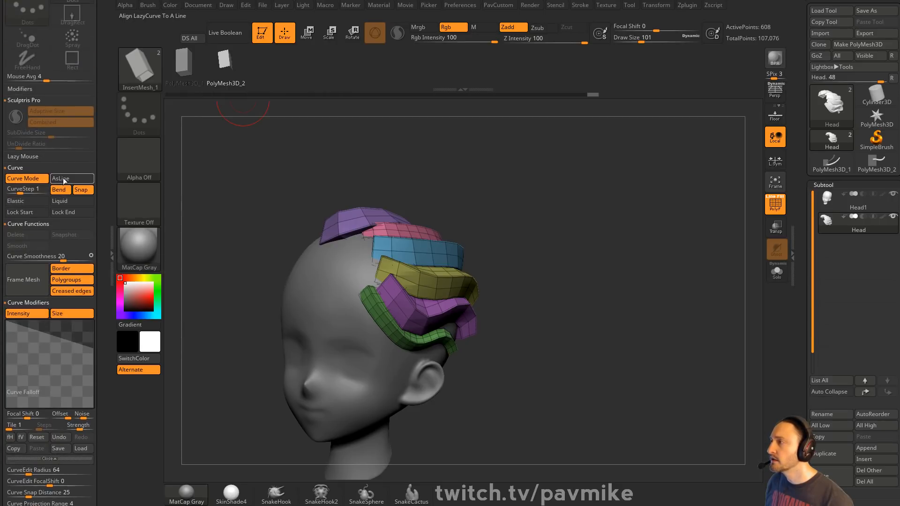
drag(384, 195, 364, 285)
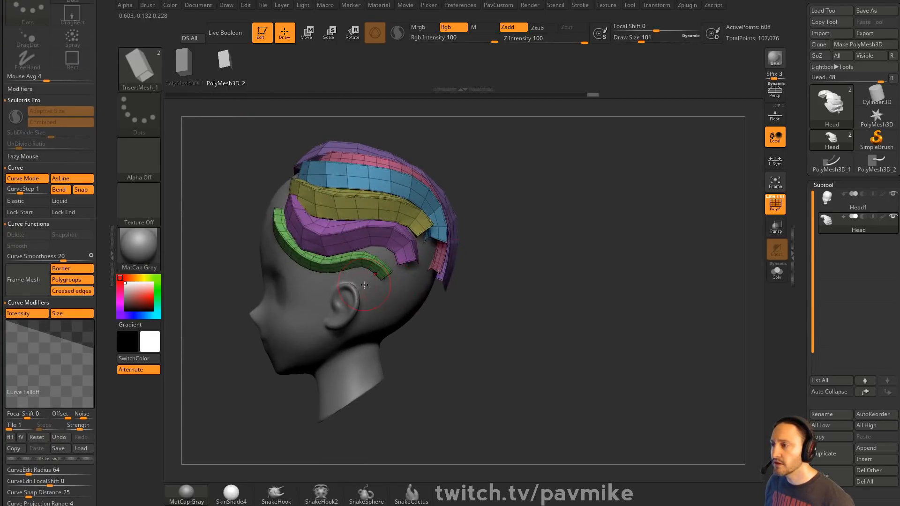
drag(498, 235, 562, 272)
Try drawing straight strips from the side of the head out behind it with AsLine on.
drag(446, 245, 263, 270)
drag(579, 267, 590, 212)
key(ctrl+z)
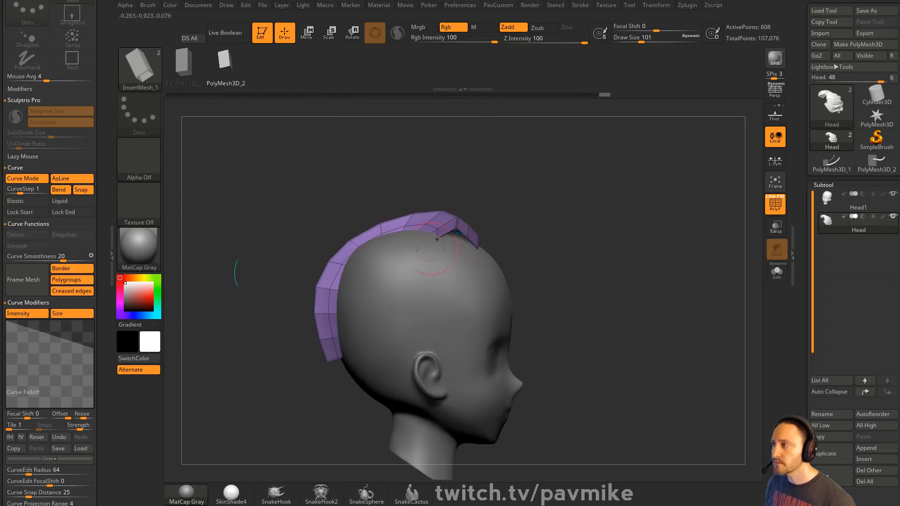
drag(443, 250, 255, 257)
mouse_move(578, 199)
mouse_down()
mouse_move(589, 258)
mouse_move(584, 199)
mouse_up()
key(ctrl+z)
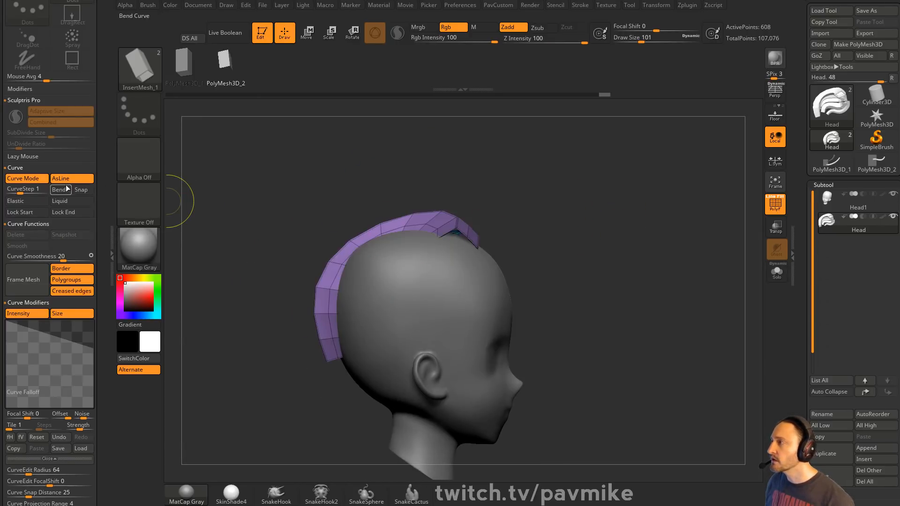
Try drawing a straight strip past the back of the head with Bend and Snap turned off.
drag(488, 150, 420, 233)
drag(292, 354, 280, 385)
drag(566, 271, 550, 242)
key(ctrl+z)
Draw a straight strip from the side of the head out behind it in Head1 and split it into its own subtool.
click(844, 203)
drag(433, 234, 273, 255)
drag(573, 235, 576, 152)
key(ctrl+z)
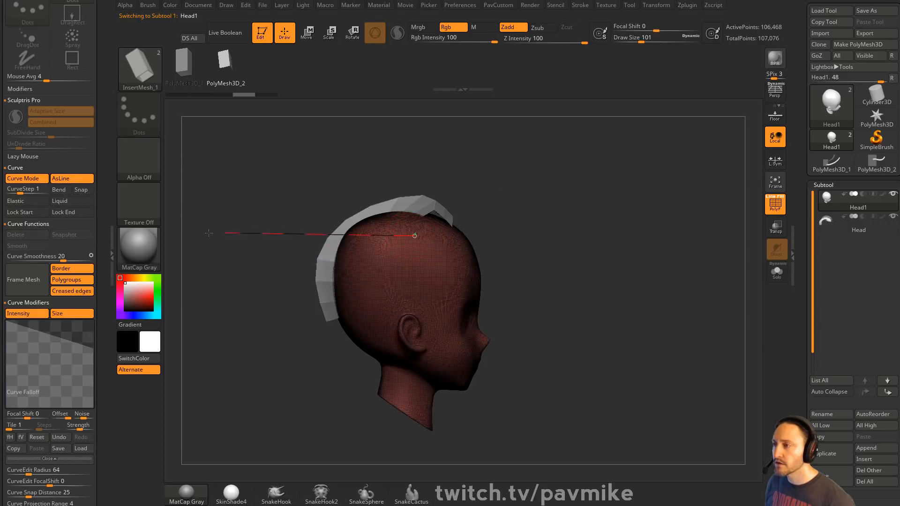
drag(218, 233, 205, 236)
mouse_move(551, 186)
mouse_down()
mouse_move(560, 206)
mouse_move(546, 199)
mouse_move(552, 169)
mouse_up()
click(448, 278)
key(grave)
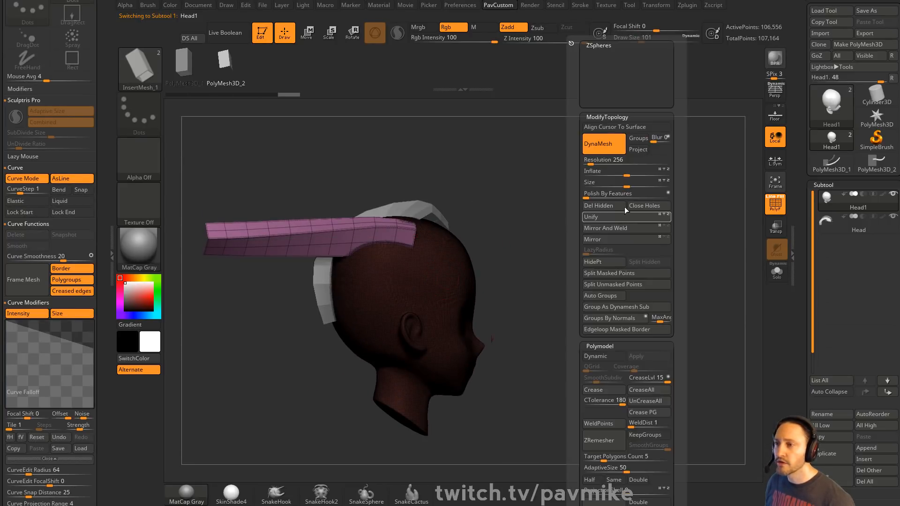
click(635, 273)
Apply the Bend Curve deformer to the straight strip and bend its far end down around the back of the head.
key(w)
drag(526, 190, 558, 211)
click(258, 168)
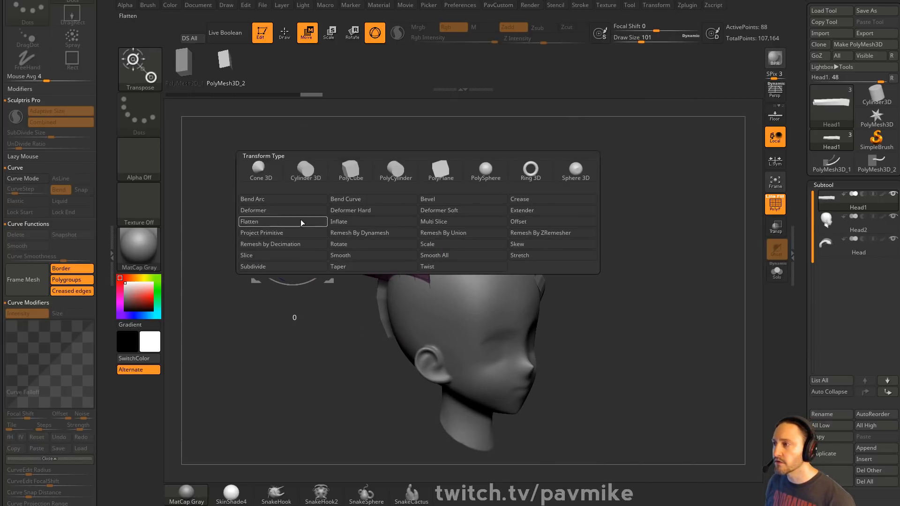
click(399, 199)
shift+drag(638, 188, 625, 190)
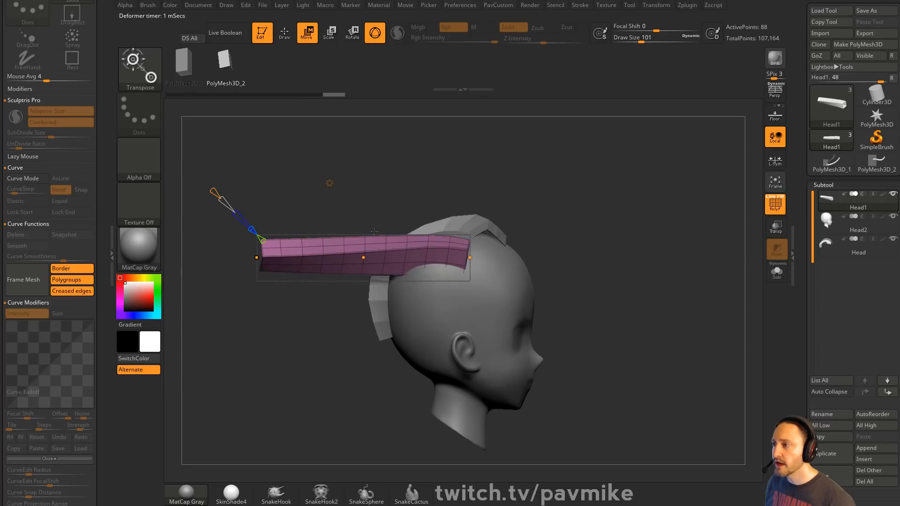
drag(255, 258, 485, 251)
drag(395, 274, 392, 268)
drag(576, 201, 534, 233)
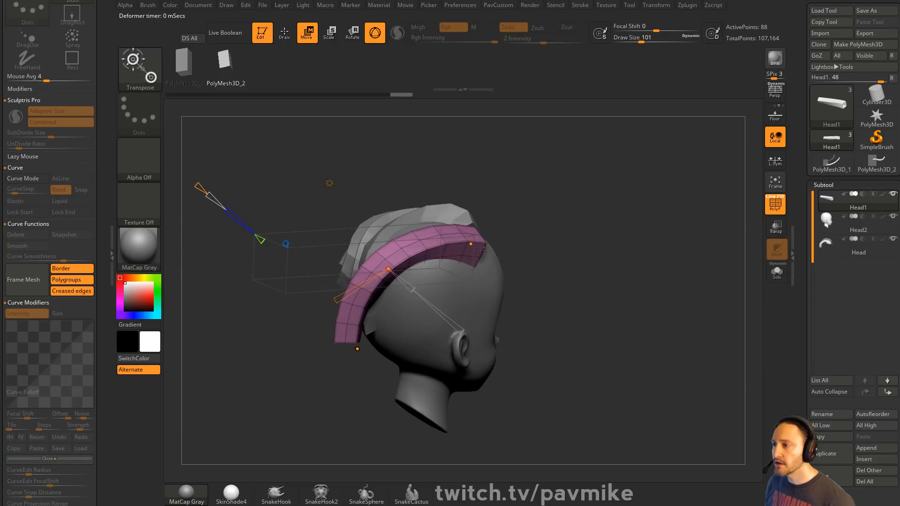
Move and twist the Bend Curve points to wrap the strip from the forehead to the nape, then return to Draw mode.
drag(342, 300, 392, 361)
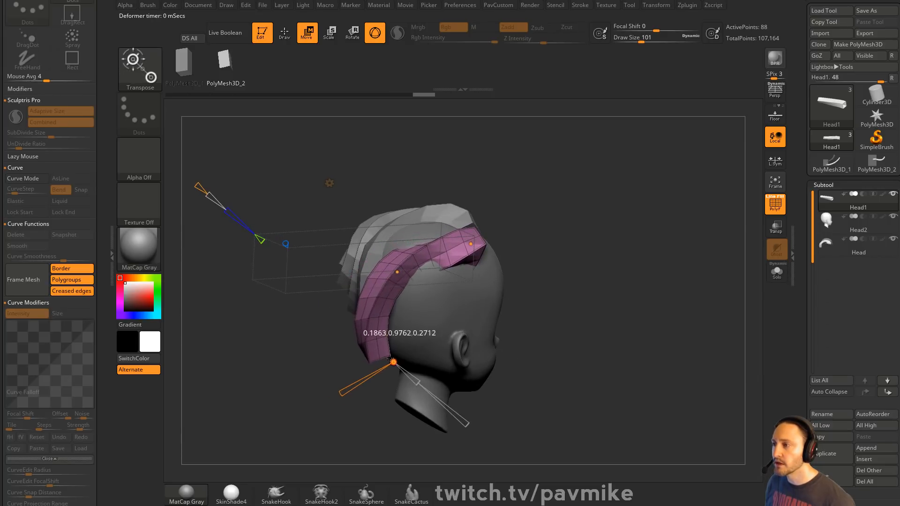
drag(375, 403, 348, 390)
drag(399, 256, 396, 243)
drag(481, 230, 497, 234)
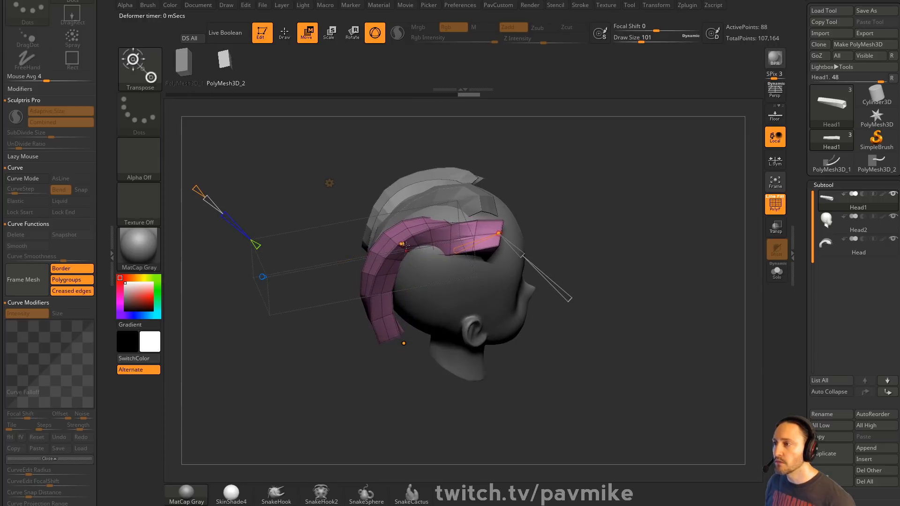
drag(396, 243, 405, 228)
key(q)
mouse_move(653, 189)
mouse_down()
mouse_move(609, 188)
mouse_move(628, 209)
mouse_move(574, 218)
mouse_up()
drag(615, 165, 645, 165)
drag(645, 166, 594, 170)
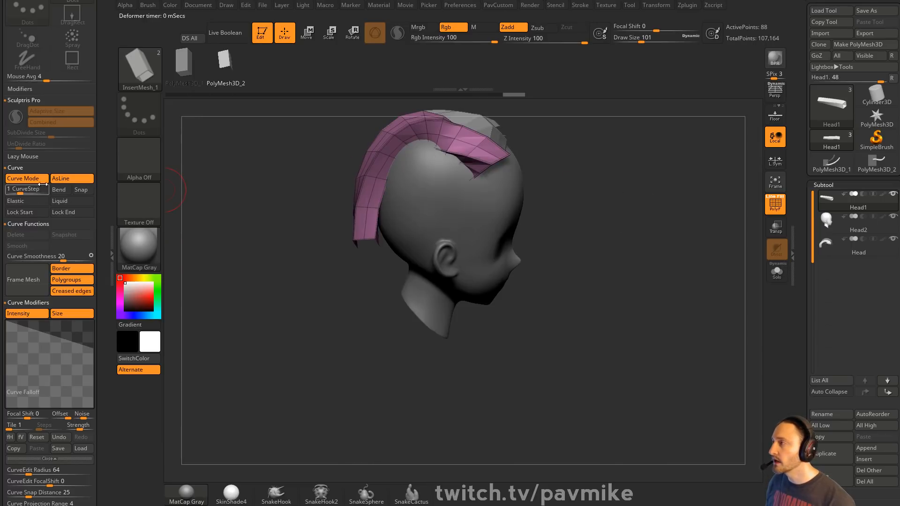
Turn off AsLine for the InsertMesh brush and enable Bend, Snap and Liquid for its curve.
click(61, 179)
click(67, 187)
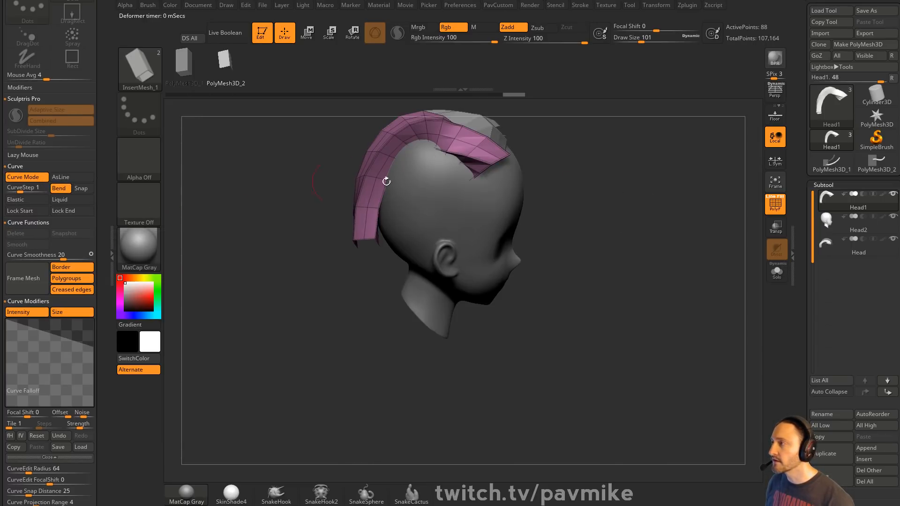
click(87, 200)
click(60, 177)
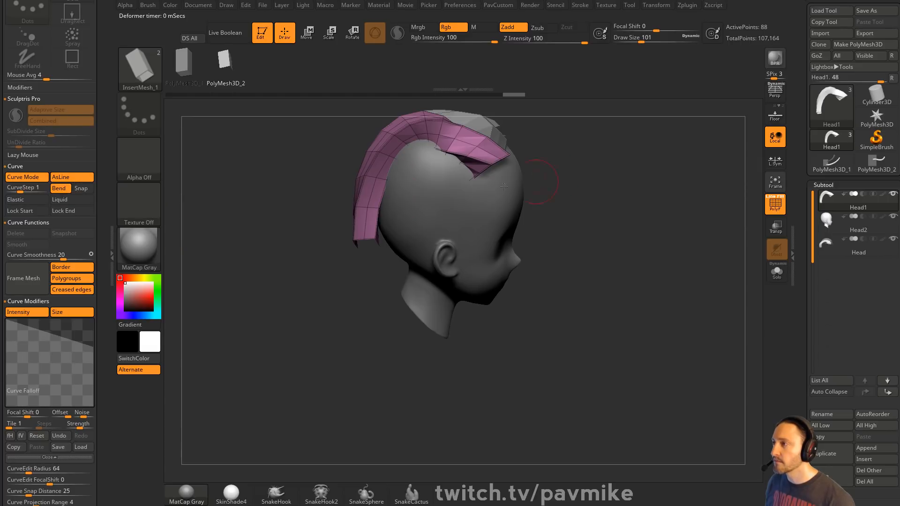
click(82, 188)
click(40, 201)
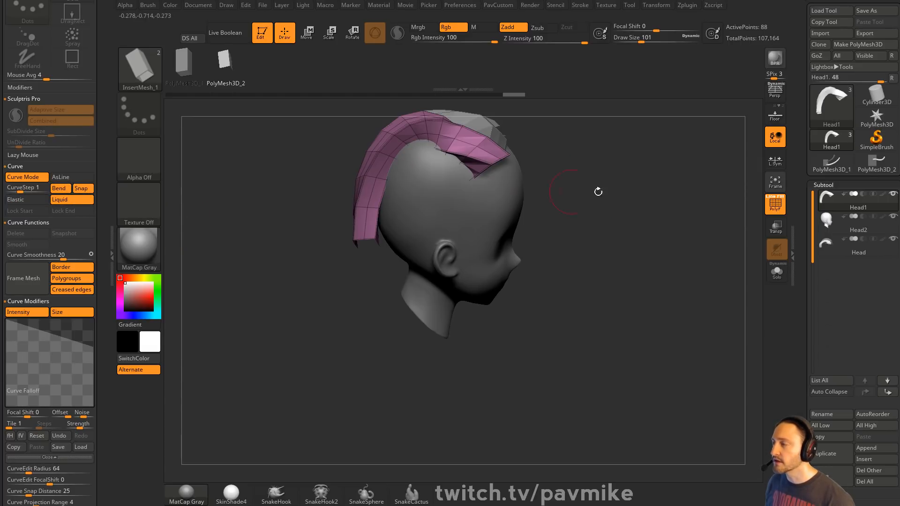
drag(549, 191, 574, 207)
Draw a long strip from the side of the head down past the face and try pulling its liquid curve into shape.
mouse_move(457, 203)
mouse_down()
mouse_move(287, 323)
mouse_move(300, 405)
mouse_move(539, 396)
mouse_move(630, 376)
mouse_up()
drag(298, 268, 284, 352)
drag(316, 386, 319, 381)
key(ctrl+z)
mouse_move(305, 344)
mouse_down()
mouse_move(271, 412)
mouse_move(299, 372)
mouse_move(313, 414)
mouse_move(340, 450)
mouse_up()
key(ctrl+z)
Pull the long strip's liquid curve out behind the head and back toward the face to reshape it.
drag(275, 376, 199, 298)
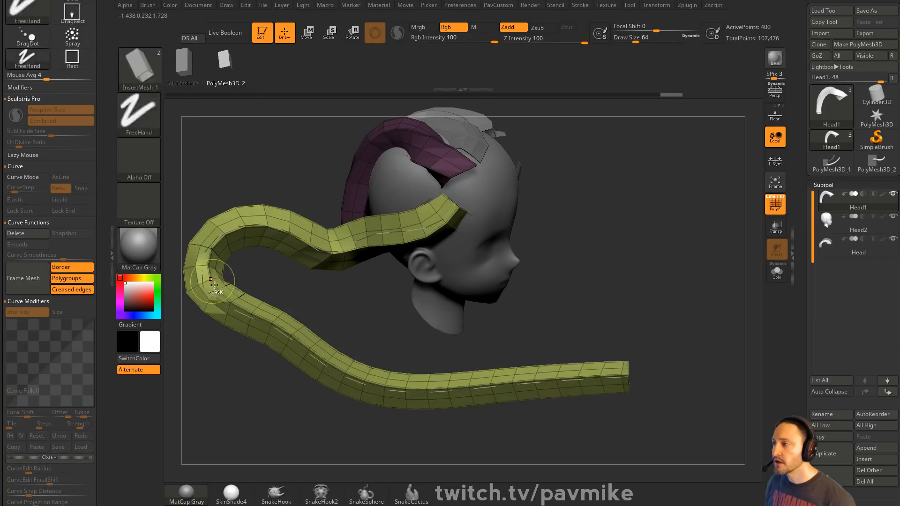
mouse_move(214, 293)
mouse_down()
mouse_move(225, 281)
mouse_move(320, 278)
mouse_move(341, 339)
mouse_move(445, 349)
mouse_move(440, 324)
mouse_move(459, 255)
mouse_up()
mouse_move(651, 220)
mouse_down()
mouse_move(708, 217)
mouse_move(680, 227)
mouse_move(620, 215)
mouse_up()
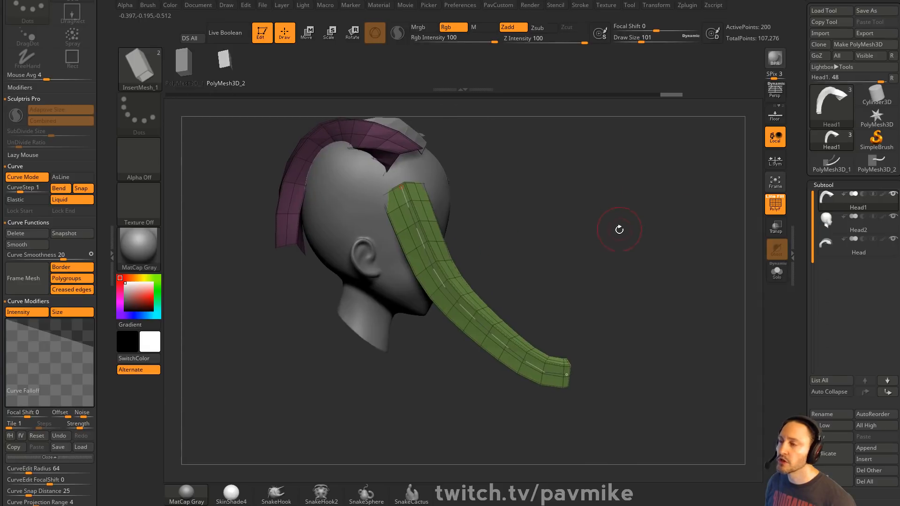
drag(600, 247, 605, 241)
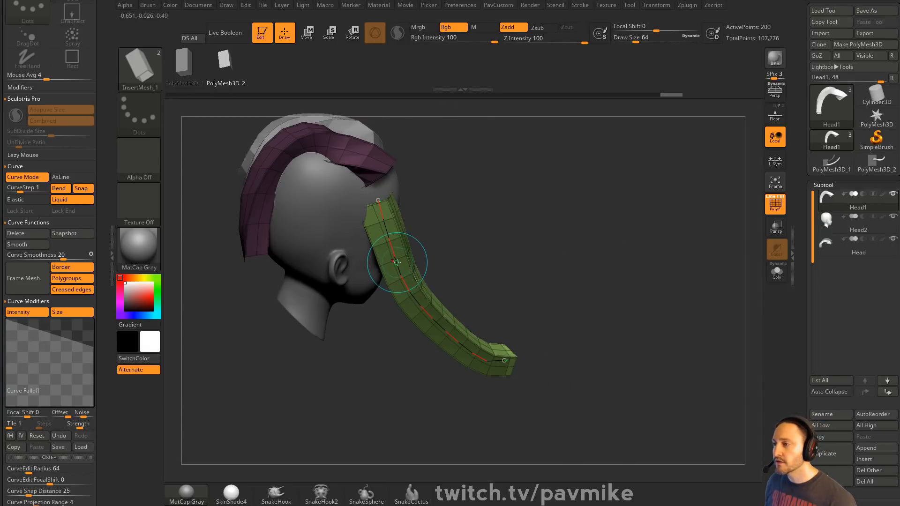
Smooth the long strip's curve, try regenerating the strip at draw size 256, and reduce the draw size to 1.
mouse_move(391, 245)
shift+mouse_down()
mouse_move(426, 305)
mouse_move(431, 286)
shift+mouse_up()
click(405, 282)
key(s)
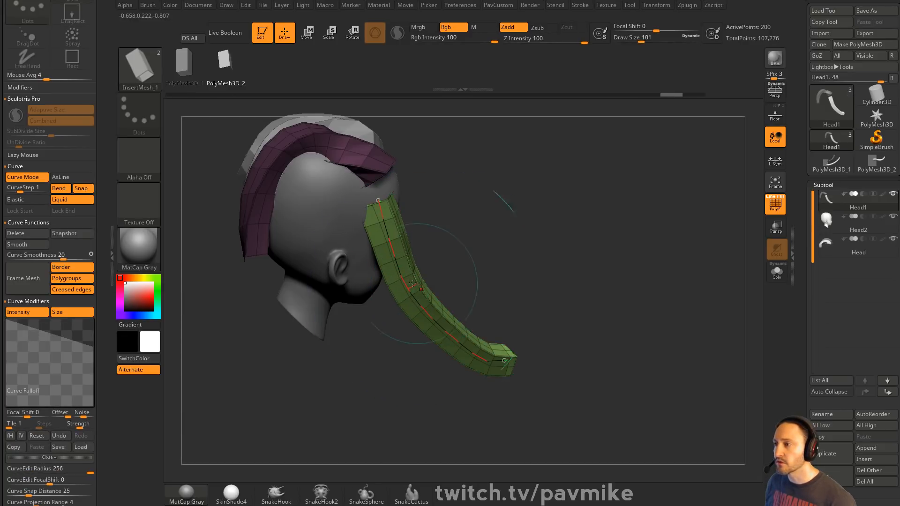
click(402, 276)
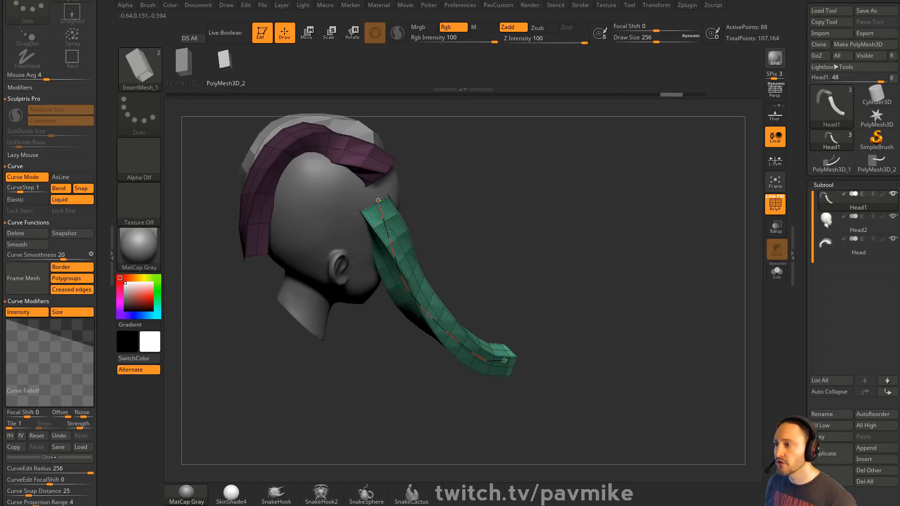
key(ctrl+z)
key(ctrl+shift+z)
mouse_move(538, 281)
mouse_down()
mouse_move(478, 300)
mouse_move(586, 255)
mouse_move(614, 257)
mouse_up()
key(s)
drag(614, 258, 571, 257)
mouse_move(536, 205)
mouse_down()
mouse_move(525, 206)
mouse_move(531, 199)
mouse_up()
Apply the Bend Curve deformer to the long strip and adjust its number of control points.
key(w)
shift+drag(498, 243, 440, 224)
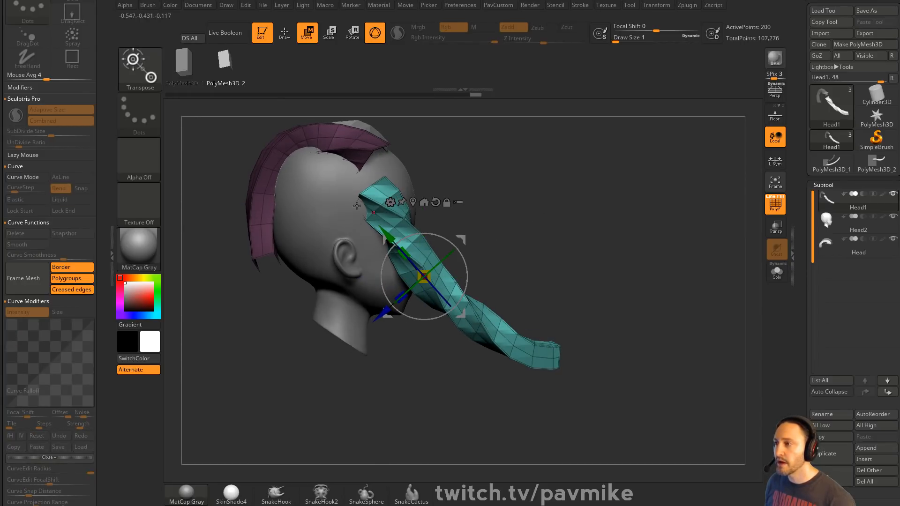
click(390, 201)
click(499, 231)
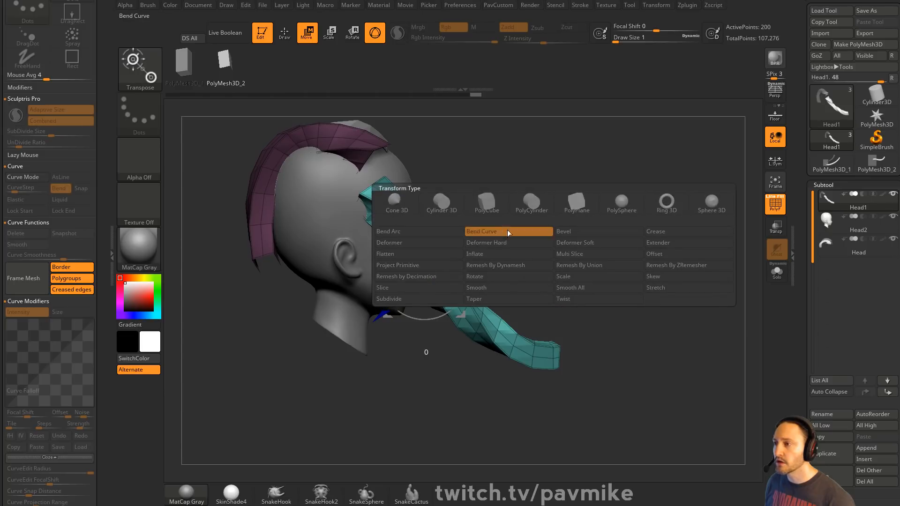
drag(394, 169, 340, 185)
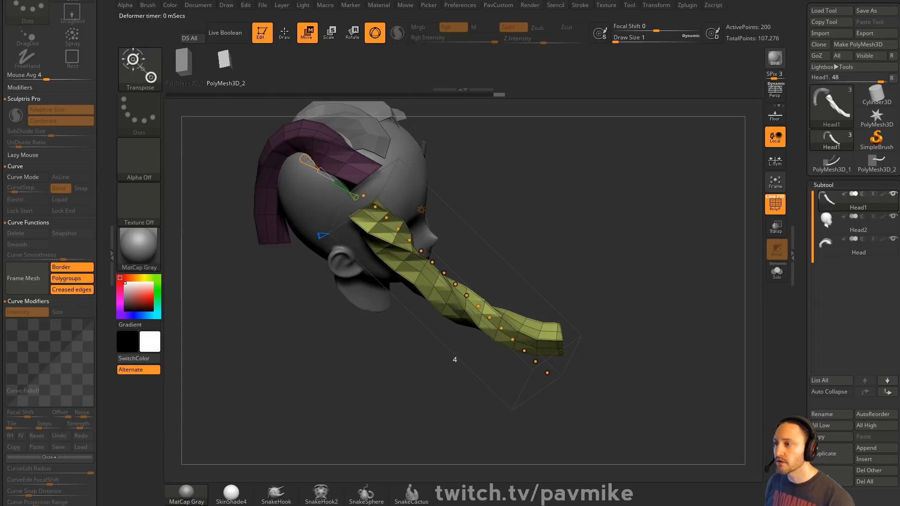
Move and twist the long strip's Bend Curve points, accept the deformation and return to Draw mode.
drag(558, 193, 567, 256)
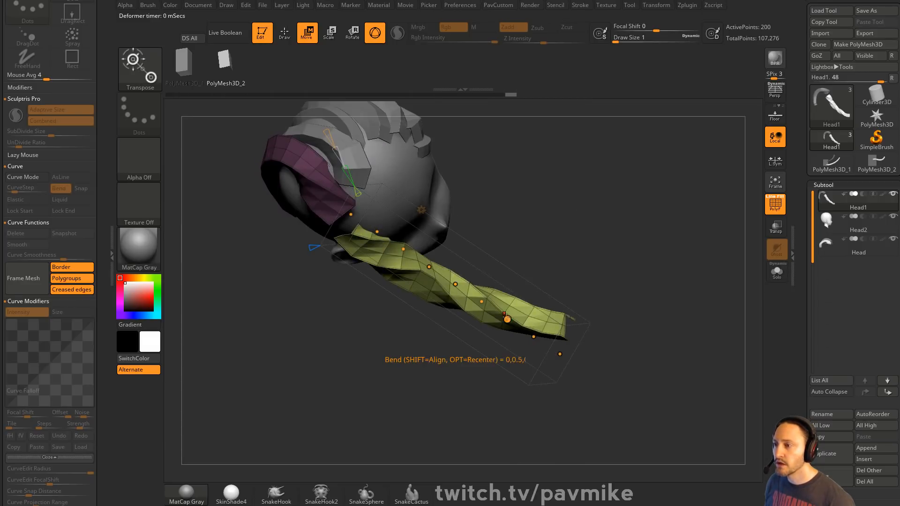
drag(506, 319, 511, 282)
drag(456, 283, 468, 328)
drag(539, 281, 508, 187)
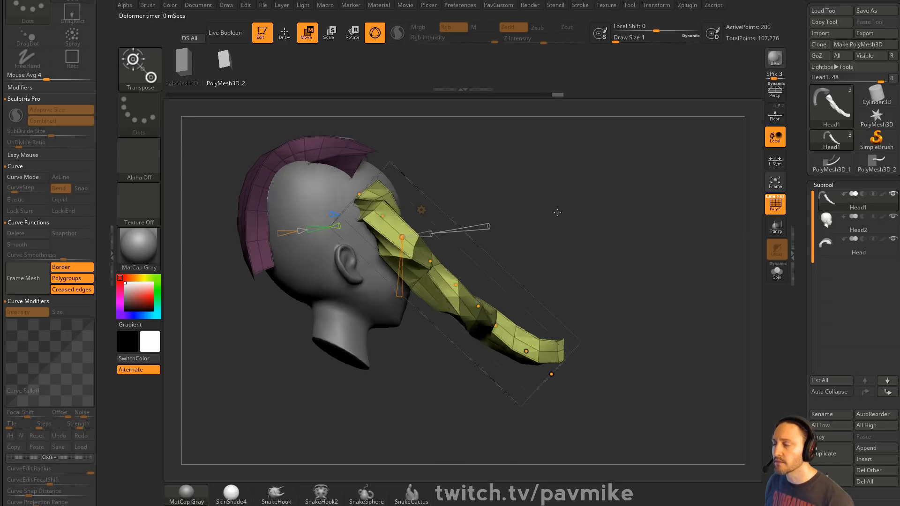
drag(567, 196, 414, 208)
click(415, 208)
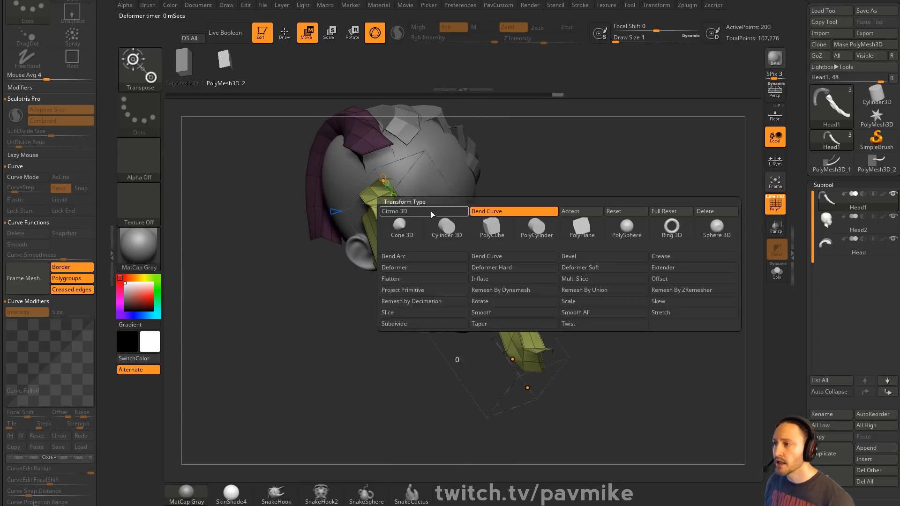
click(581, 213)
drag(581, 216, 580, 225)
key(q)
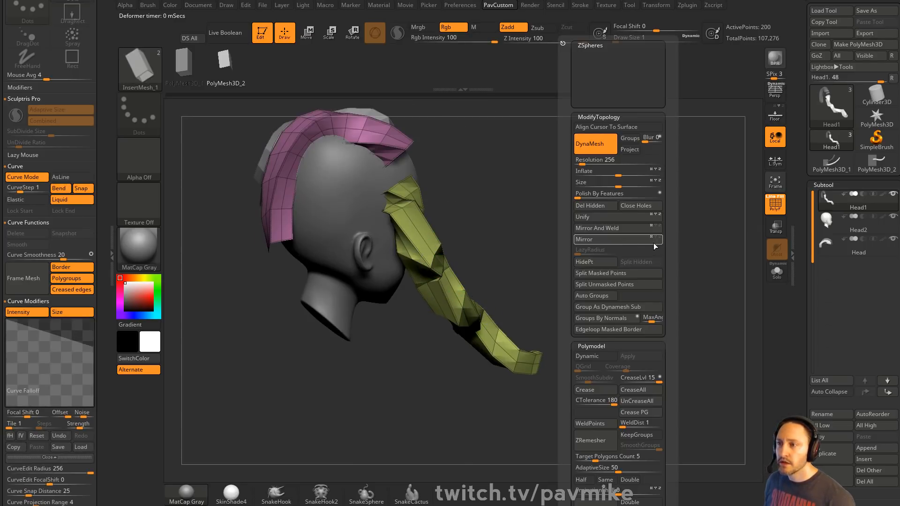
Delete the Head1 subtool holding the bent practice strips and make the Head subtool with the layered hair strips active.
click(831, 476)
mouse_move(562, 199)
mouse_down()
mouse_move(494, 198)
mouse_move(557, 191)
mouse_up()
alt+drag(556, 191, 534, 253)
click(770, 209)
alt+drag(560, 208, 537, 229)
key(s)
alt+click(445, 234)
Set the draw size to 49, show the polyframe and examine the polygrouped hair strips from several angles.
mouse_move(566, 202)
mouse_down()
mouse_move(570, 173)
mouse_move(598, 233)
mouse_move(463, 182)
mouse_move(609, 192)
mouse_move(554, 201)
mouse_up()
key(s)
click(546, 206)
key(s)
mouse_move(558, 217)
alt+mouse_down()
mouse_move(556, 201)
mouse_move(501, 199)
alt+mouse_up()
drag(431, 150, 473, 172)
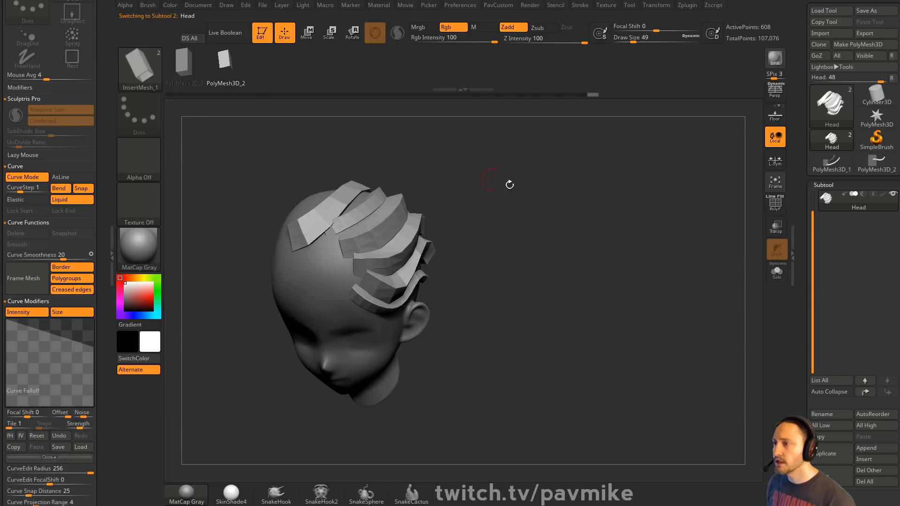
click(768, 210)
alt+drag(633, 201, 628, 238)
drag(564, 186, 530, 252)
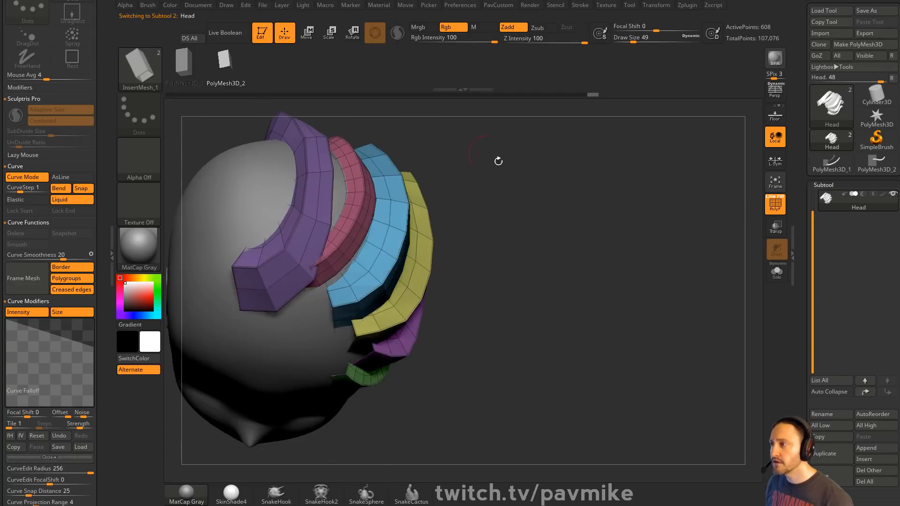
drag(454, 134, 536, 163)
Clear the canvas, load the PolyMesh3D star for editing and initialize it as a QCube with resolution 2 on every axis.
click(262, 35)
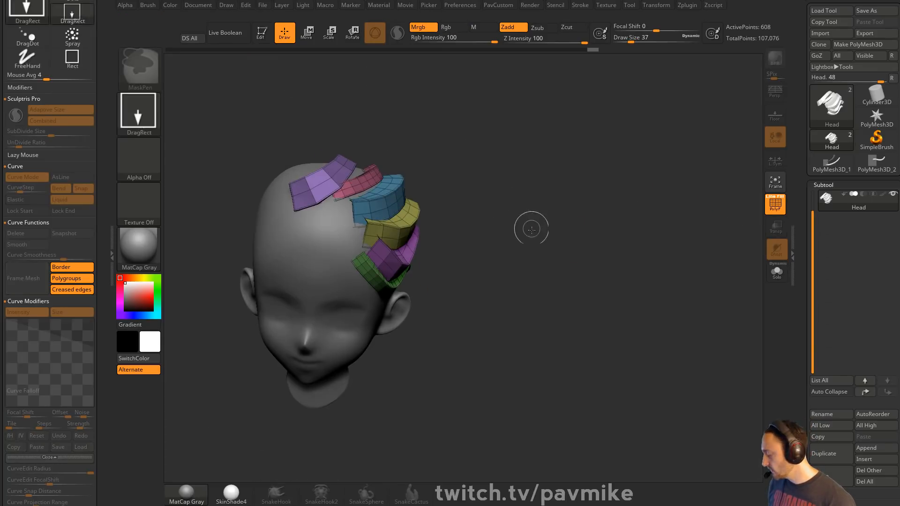
key(ctrl+n)
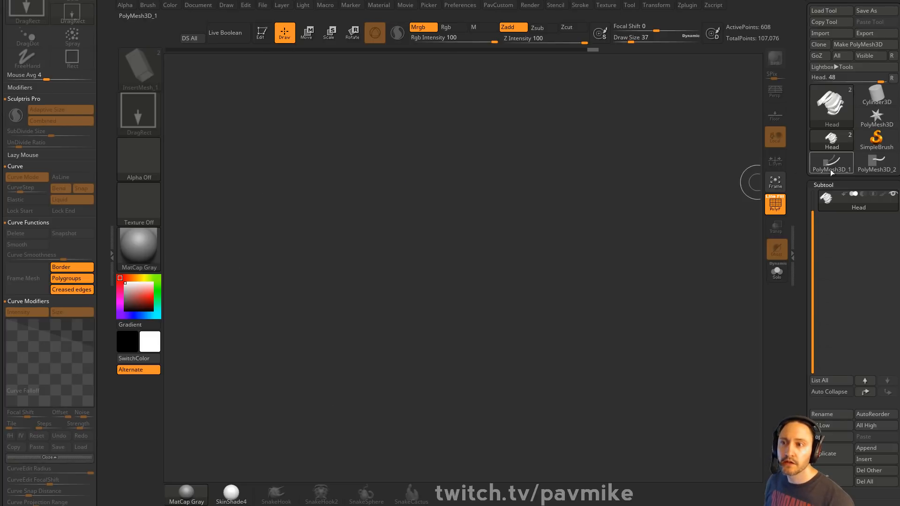
click(876, 117)
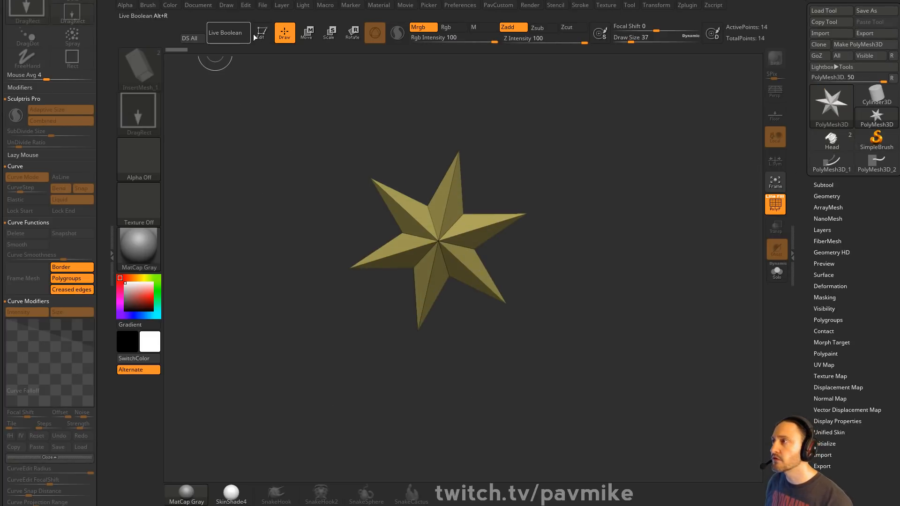
drag(806, 381, 824, 331)
key(shift)
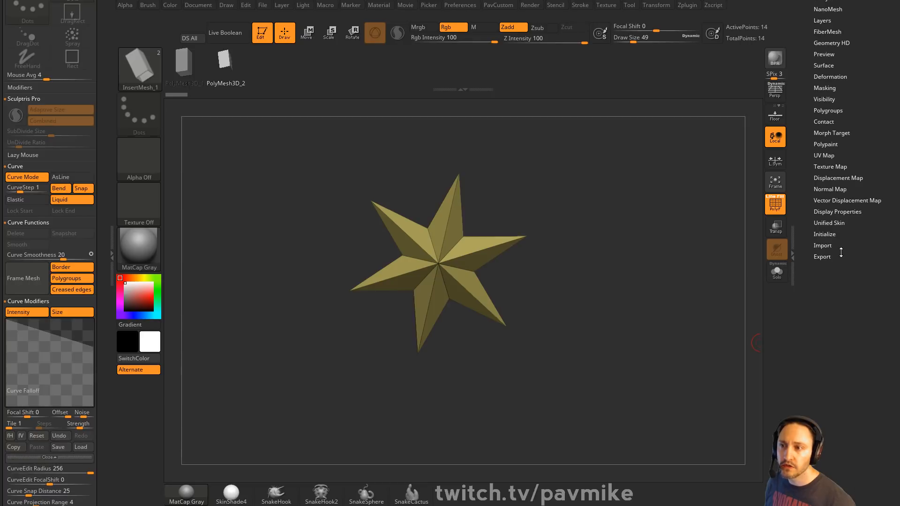
key(shift)
click(826, 235)
click(819, 245)
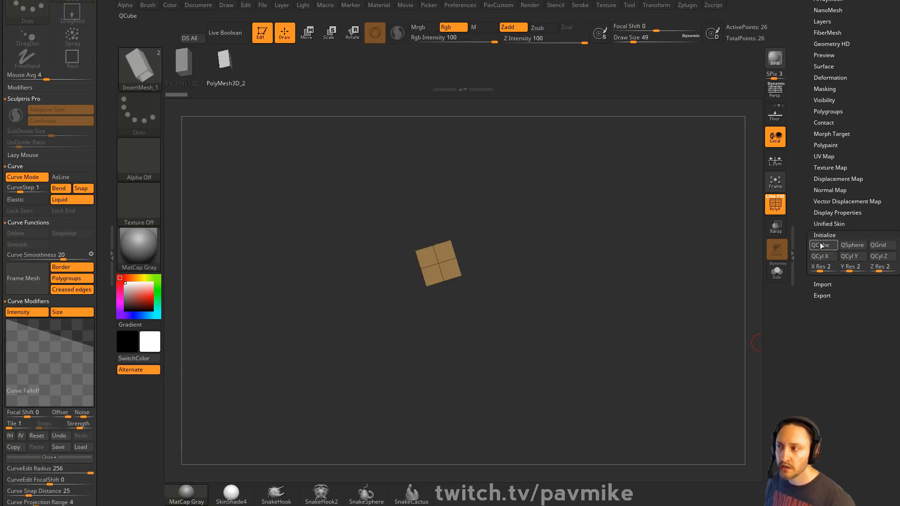
Square the view to the cube and stretch it vertically by a factor of about 1.74.
shift+drag(575, 235, 590, 227)
key(w)
drag(439, 232, 439, 209)
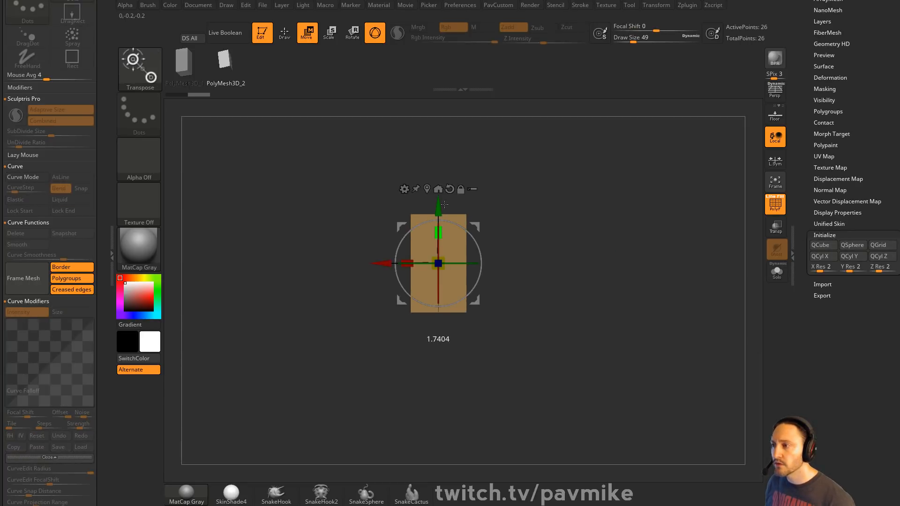
Bevel the block's middle horizontal edge loop with the ZModeler brush to form a separate polygroup band across the centre.
key(q)
key(b)
key(z)
key(m)
key(space)
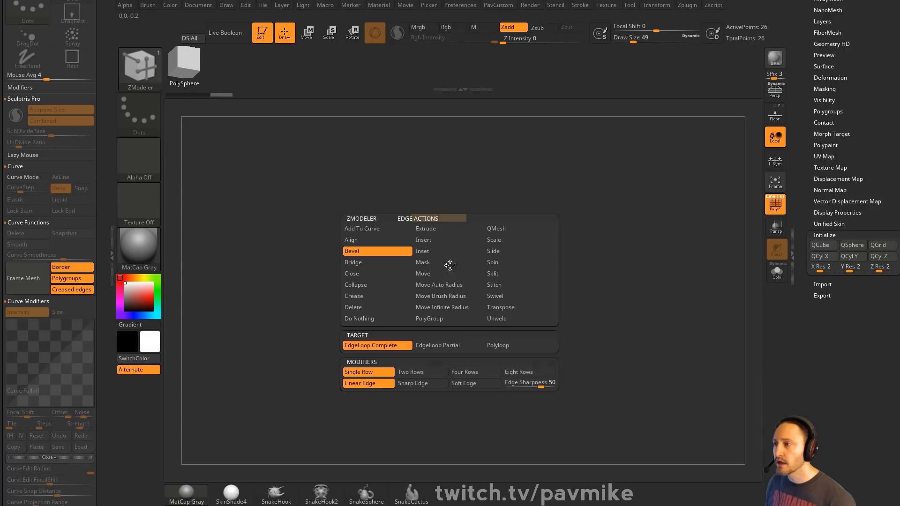
click(378, 263)
drag(455, 263, 475, 262)
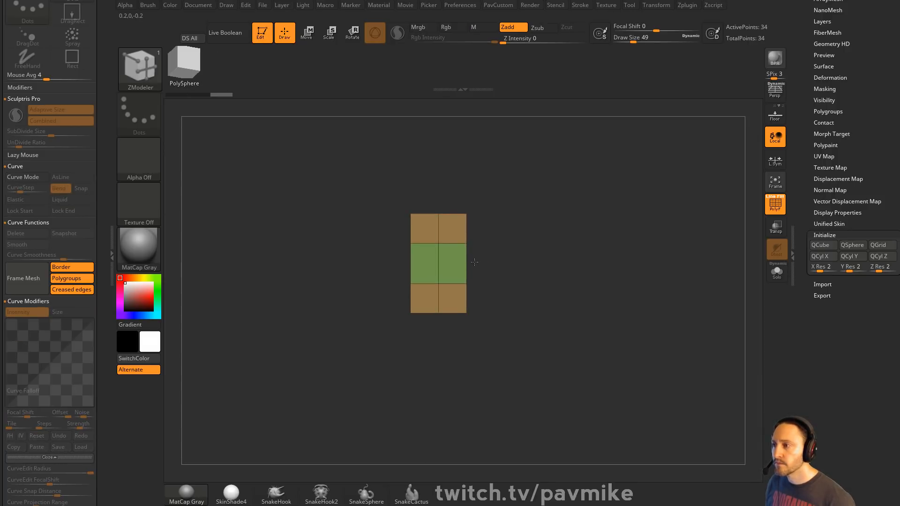
drag(553, 238, 515, 243)
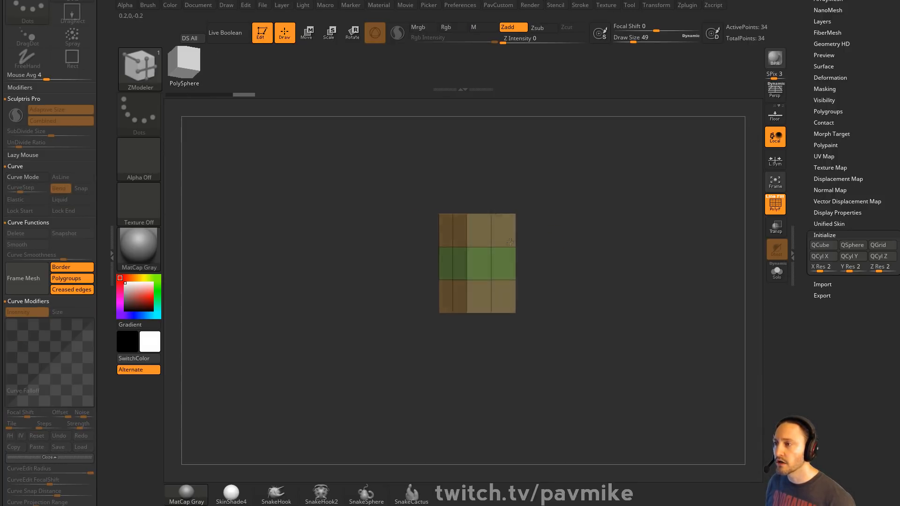
Hide everything except the block's front face and delete the hidden geometry to leave a flat plane.
ctrl+alt+shift+drag(610, 181, 475, 350)
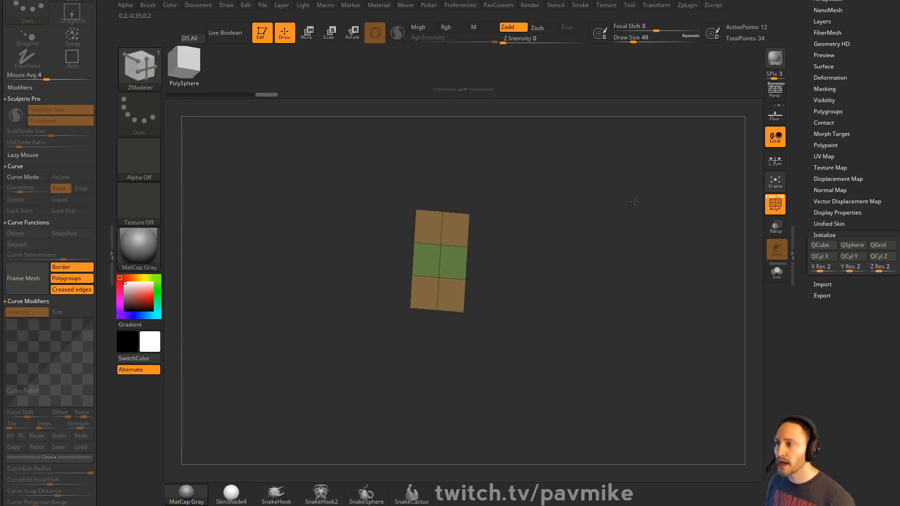
drag(633, 201, 625, 203)
key(1)
click(597, 207)
Isolate the plane's upper row of polygons, assign it its own polygroup and unhide the rest.
shift+drag(550, 211, 528, 211)
ctrl+shift+drag(339, 168, 435, 220)
key(ctrl+w)
ctrl+shift+drag(578, 226, 610, 252)
ctrl+shift+click(552, 238)
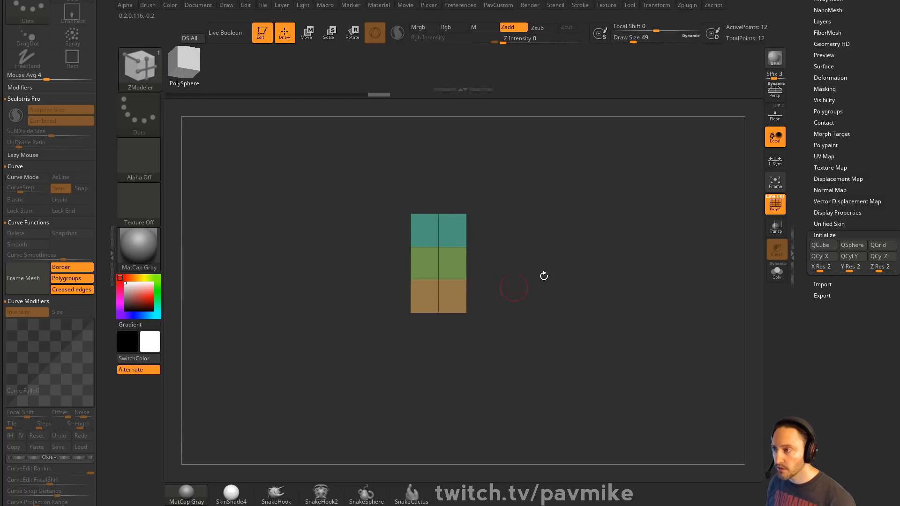
Create a new InsertMesh brush from the three-polygroup plane.
alt+drag(600, 206, 533, 227)
key(b)
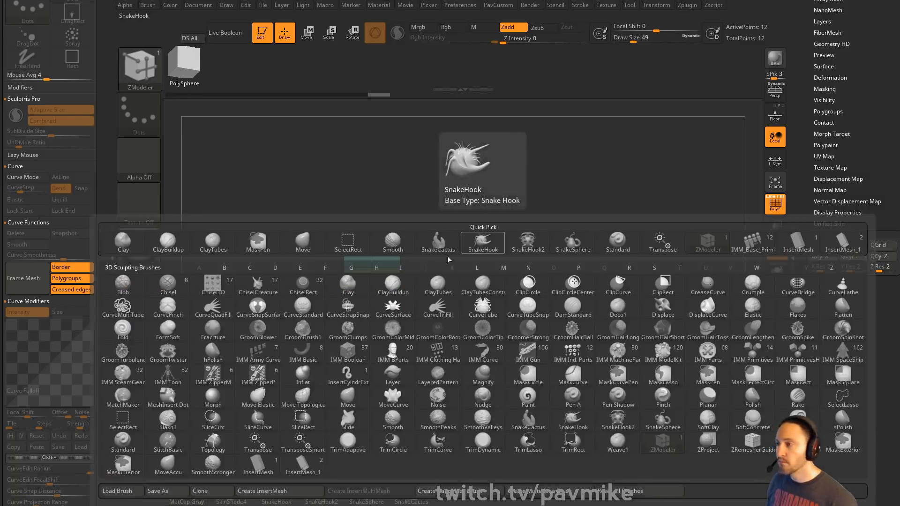
click(280, 491)
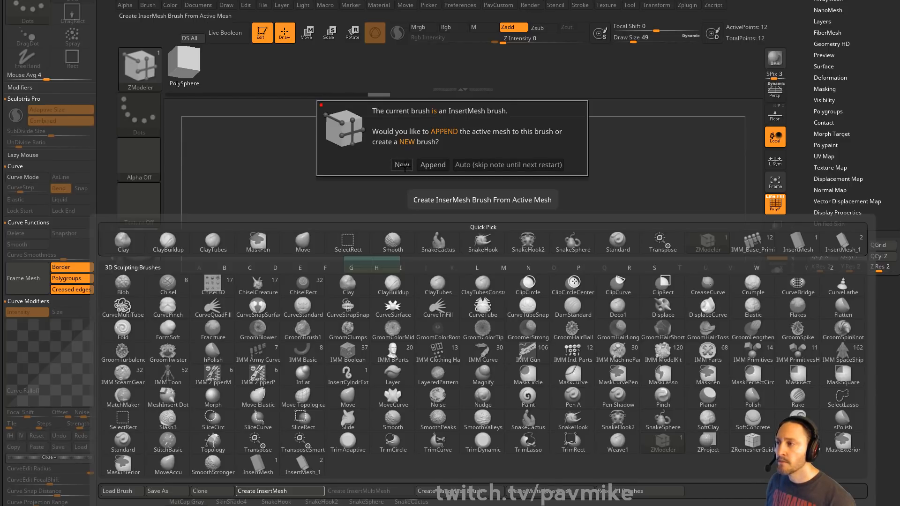
click(402, 165)
Enable Curve Mode, Tri Parts, Weld Points and Stretch with Curve Res 5 for the new brush, and draw a test curve.
drag(99, 158, 84, 197)
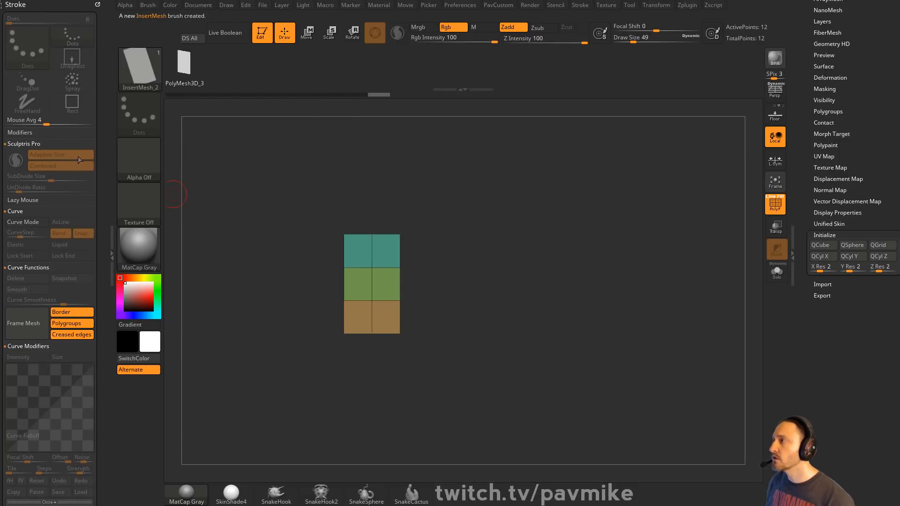
scroll(6, 258, down, 4)
scroll(21, 290, down, 6)
scroll(88, 221, down, 9)
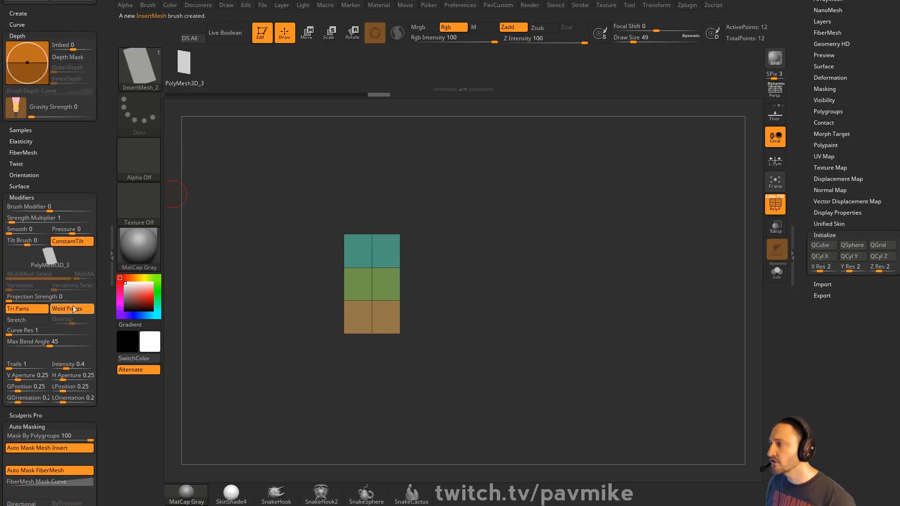
drag(6, 332, 43, 323)
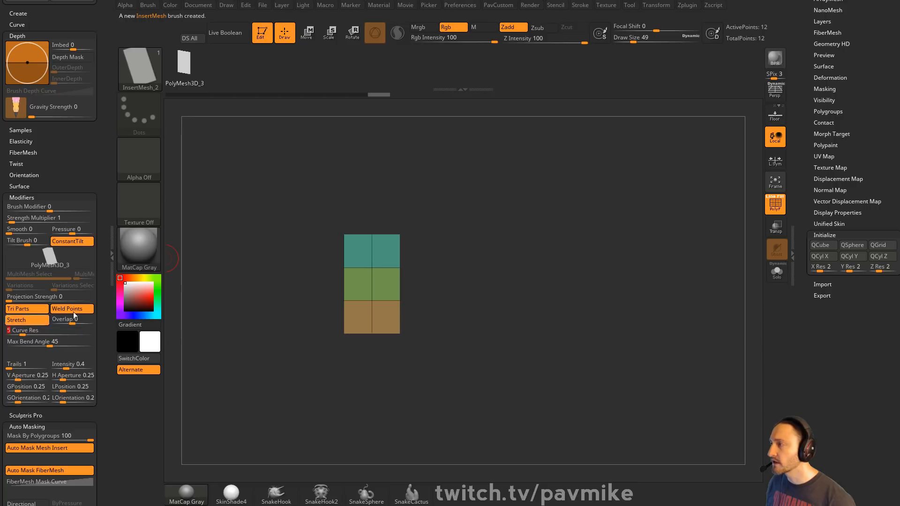
drag(377, 264, 558, 202)
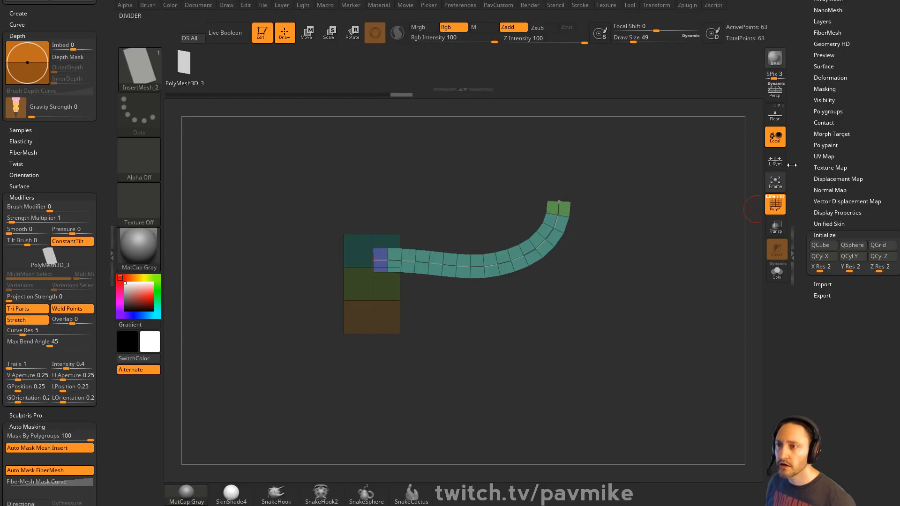
Switch back to the Head tool with the hair strips and bring up the brush's curve framing settings.
drag(788, 168, 781, 332)
click(834, 149)
drag(717, 207, 399, 208)
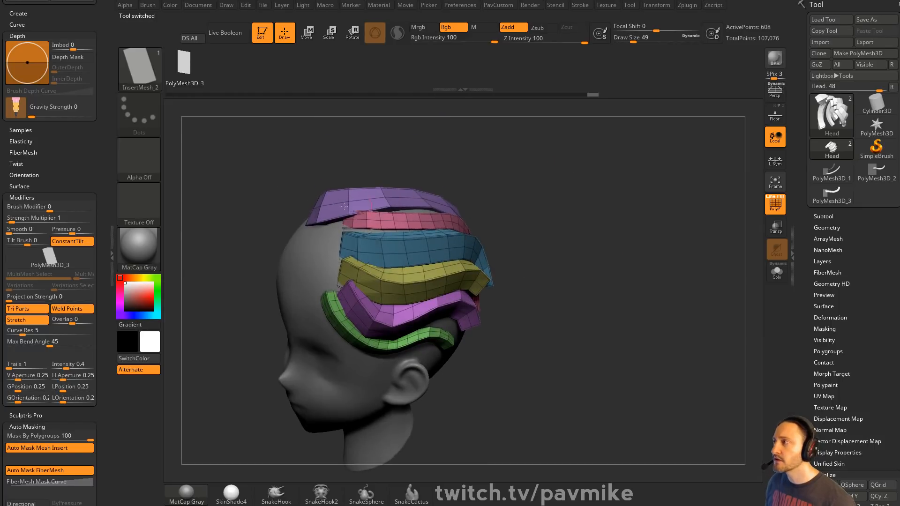
drag(93, 142, 83, 301)
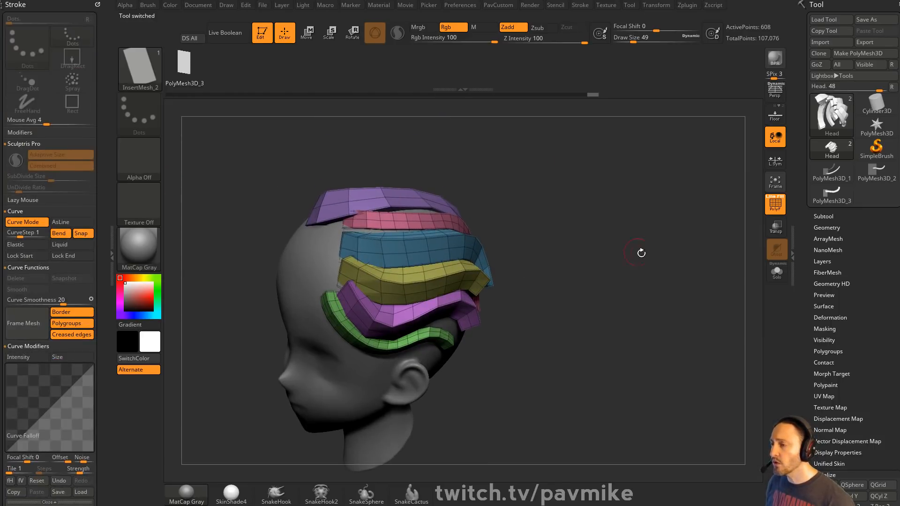
Frame the hair strips with the new brush using only Creased edges, and adjust the inserted bands to draw size 51.
key(grave)
click(637, 329)
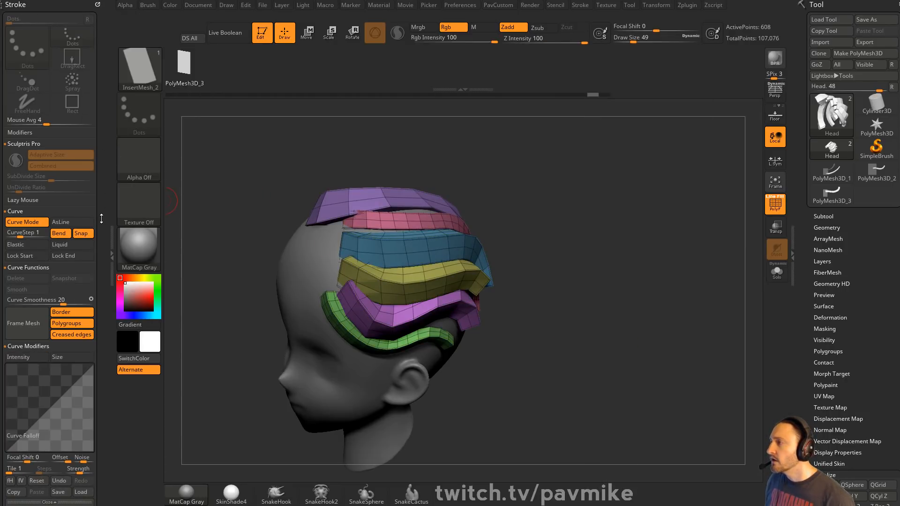
scroll(25, 178, down, 5)
click(74, 158)
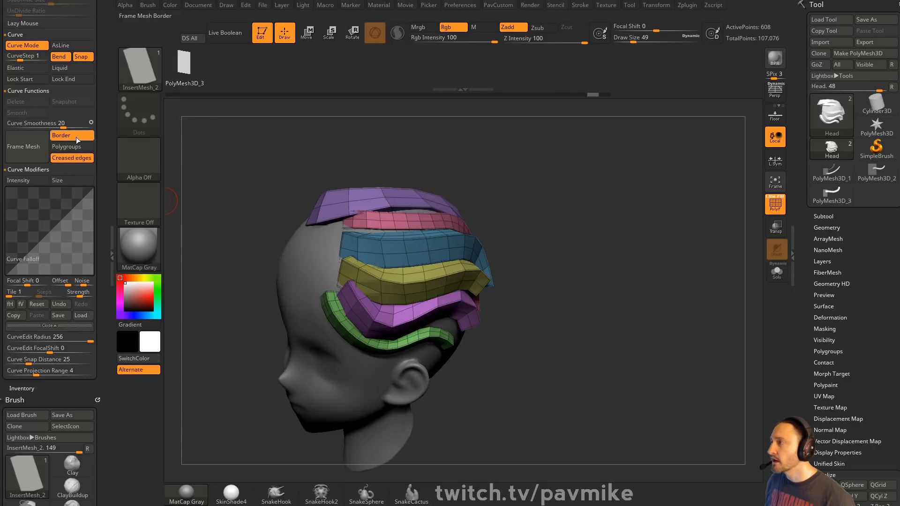
key(s)
drag(535, 217, 532, 217)
click(343, 190)
mouse_move(585, 197)
mouse_down()
mouse_move(645, 215)
mouse_move(568, 175)
mouse_move(597, 183)
mouse_move(614, 202)
mouse_move(545, 188)
mouse_move(577, 219)
mouse_move(567, 231)
mouse_move(589, 200)
mouse_move(552, 222)
mouse_move(592, 211)
mouse_up()
key(s)
key(s)
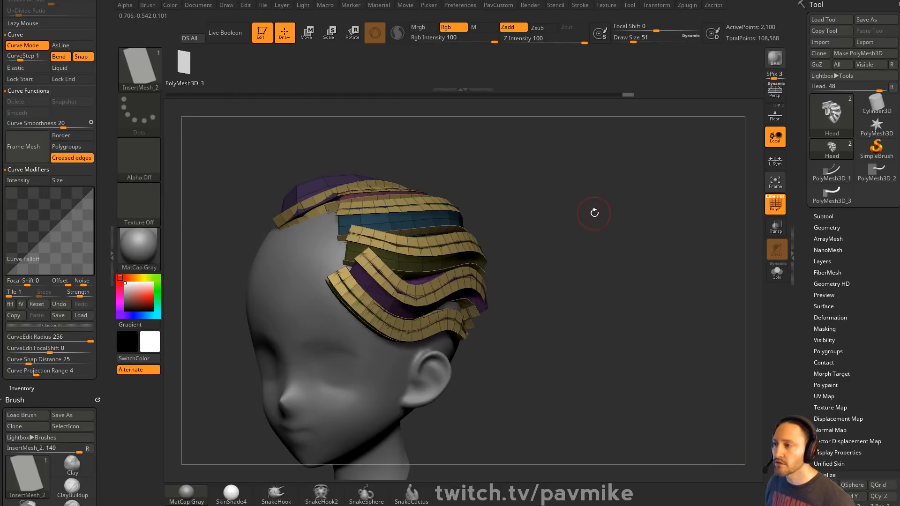
Split the masked original hair strips into their own subtool and isolate the framed edge bands with Solo.
key(space)
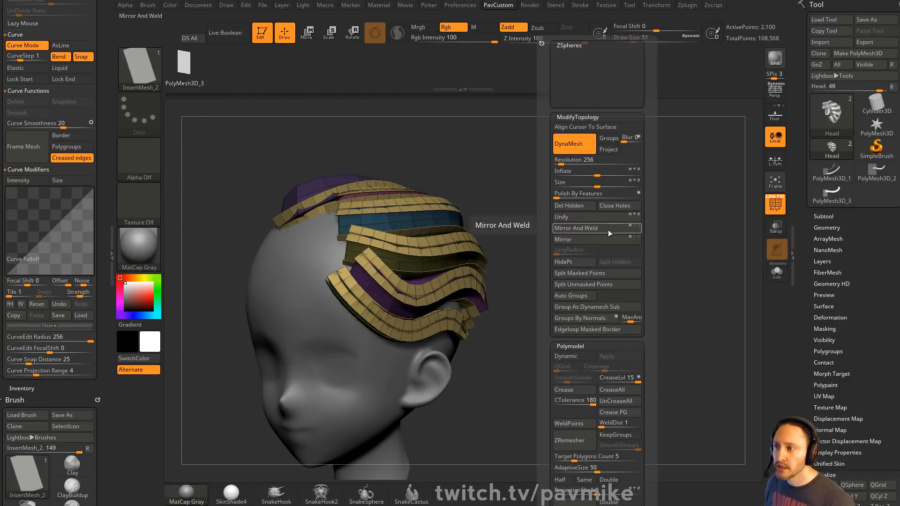
click(604, 272)
drag(676, 253, 319, 251)
drag(564, 255, 581, 197)
drag(586, 147, 632, 249)
click(779, 274)
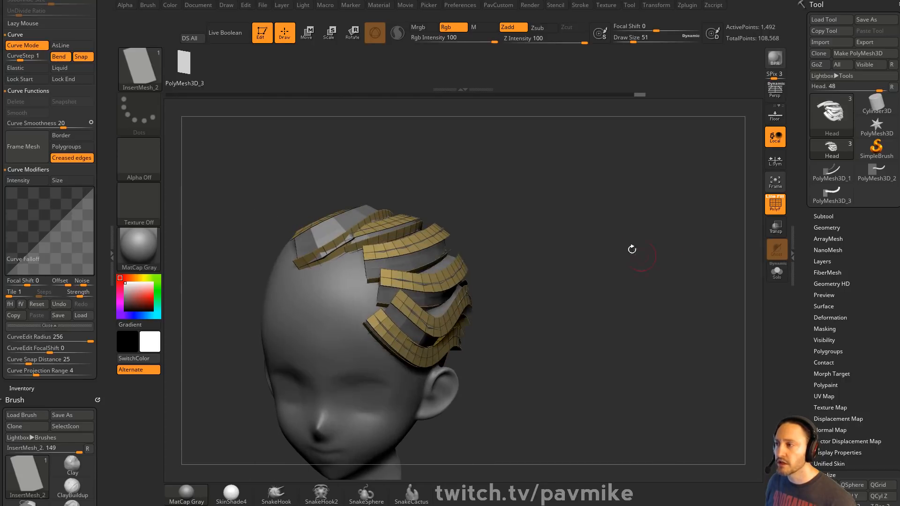
Isolate the original hair strips subtool with Solo and regroup its faces into polygroups by normals.
alt+click(341, 215)
click(776, 272)
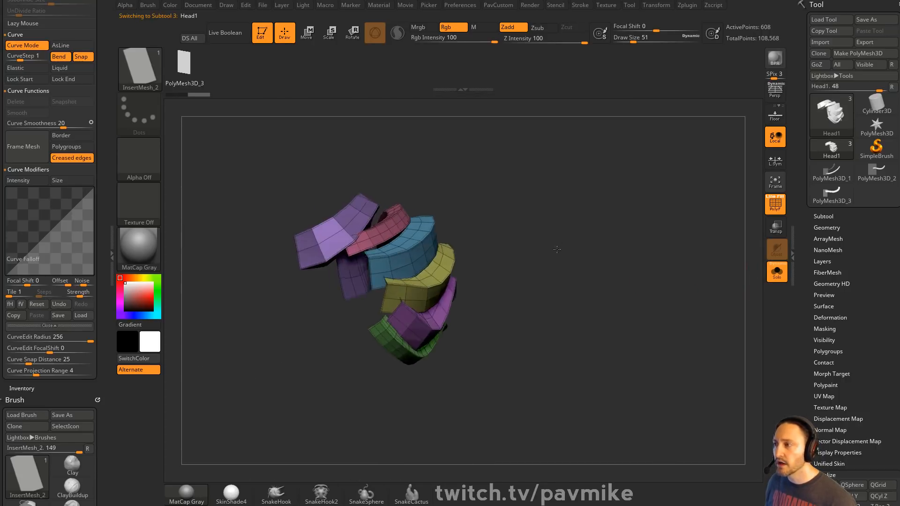
drag(456, 260, 594, 256)
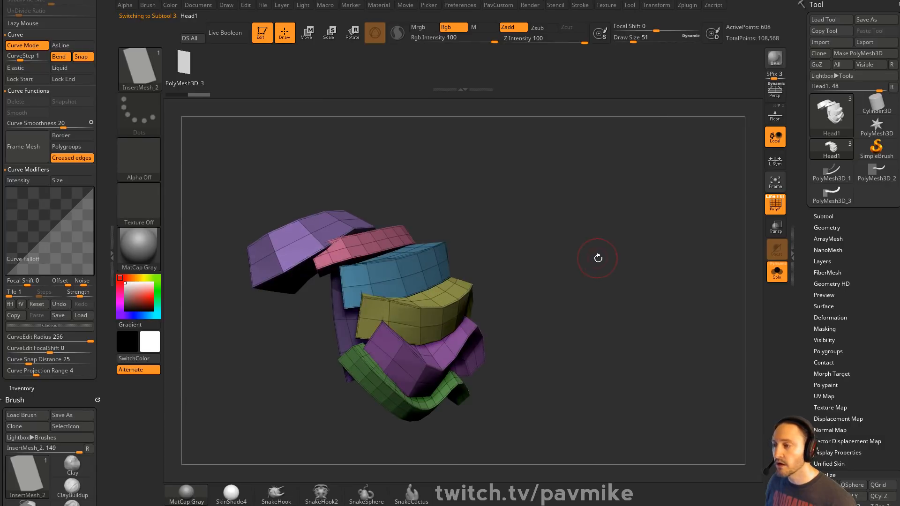
key(grave)
drag(577, 288, 595, 269)
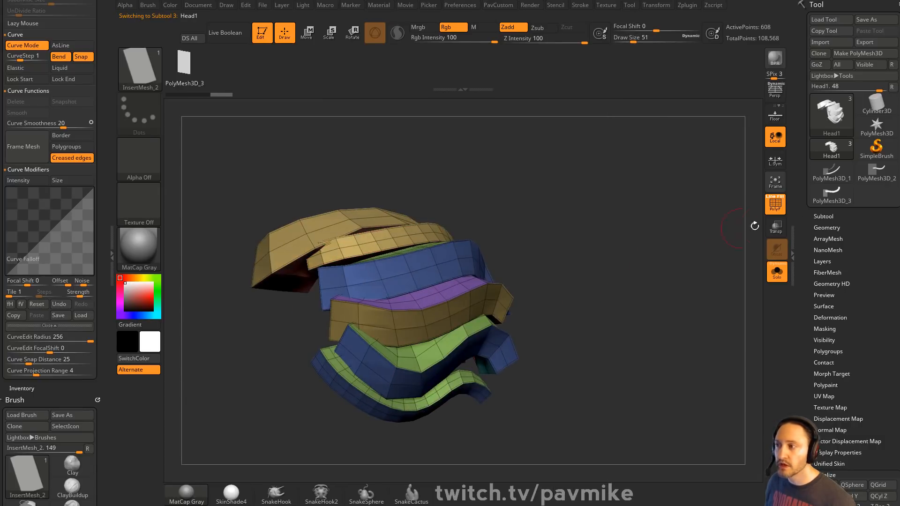
Unweld the polygroup borders of the isolated hair strips using the Modify Topology options.
key(shift)
click(825, 218)
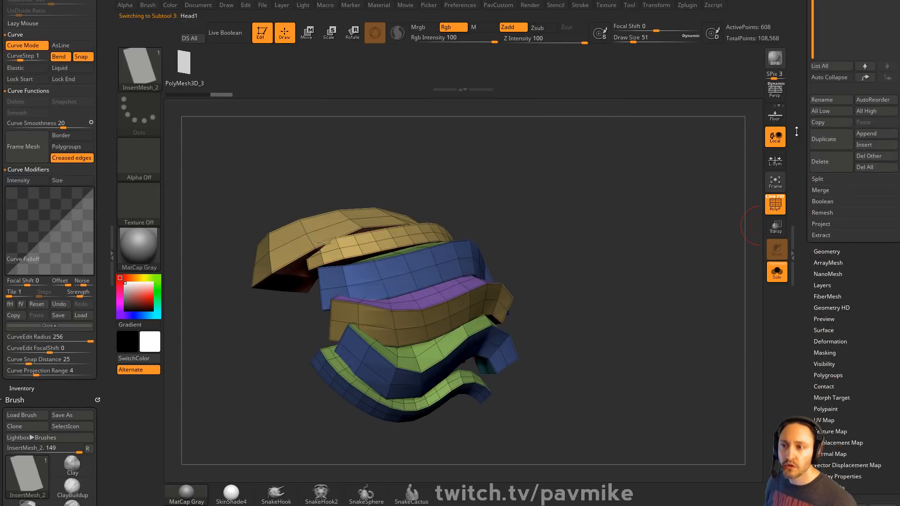
click(818, 269)
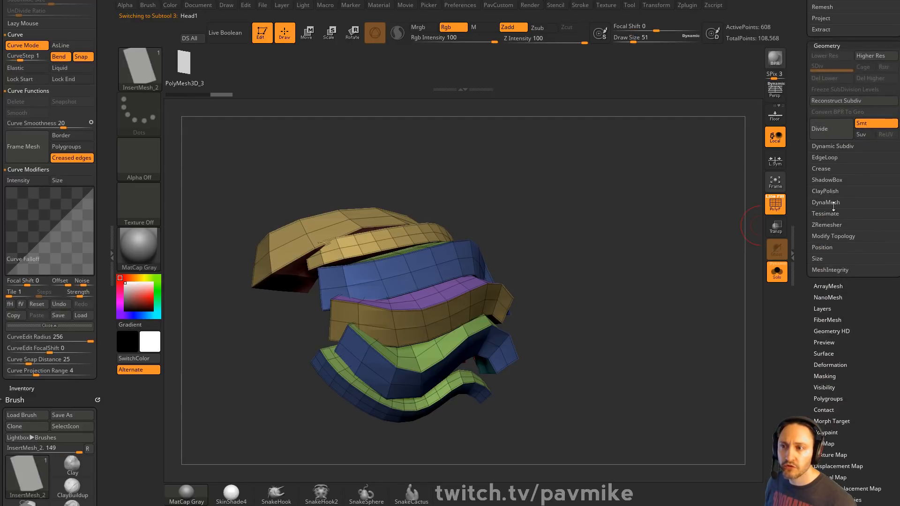
click(828, 236)
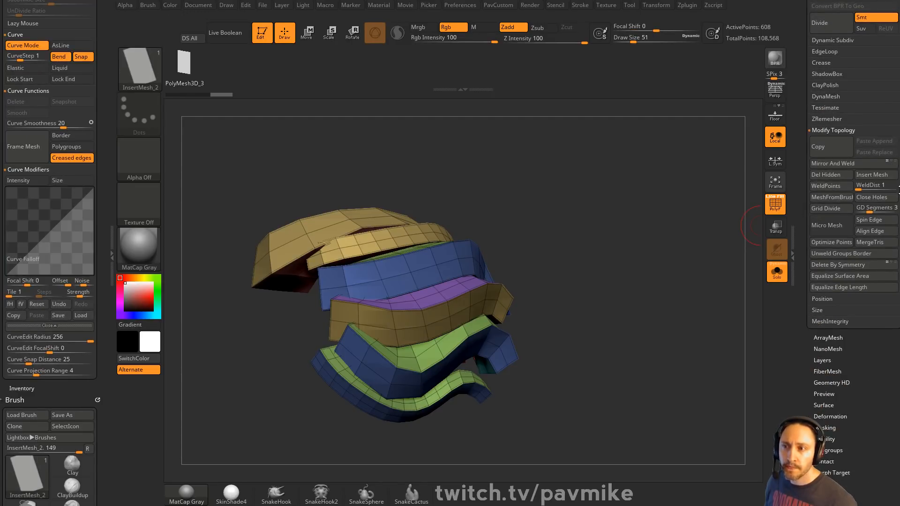
click(844, 198)
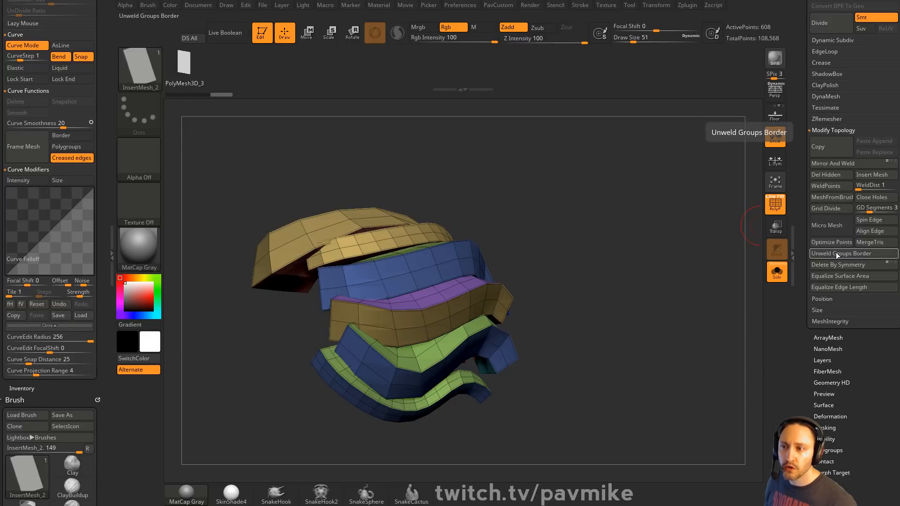
drag(750, 256, 586, 271)
drag(624, 183, 648, 186)
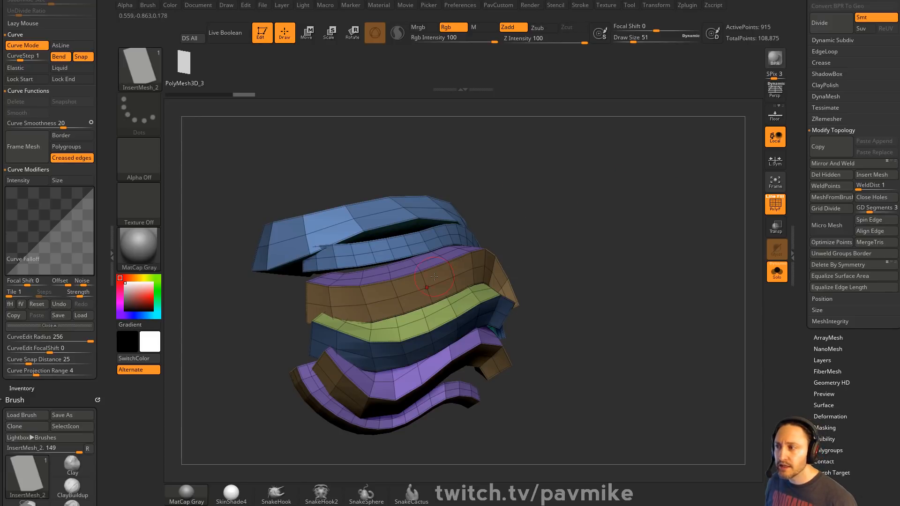
Try smoothing the unwelded hair strips with the Smooth brush, and undo the stroke.
key(shift)
shift+drag(388, 288, 374, 281)
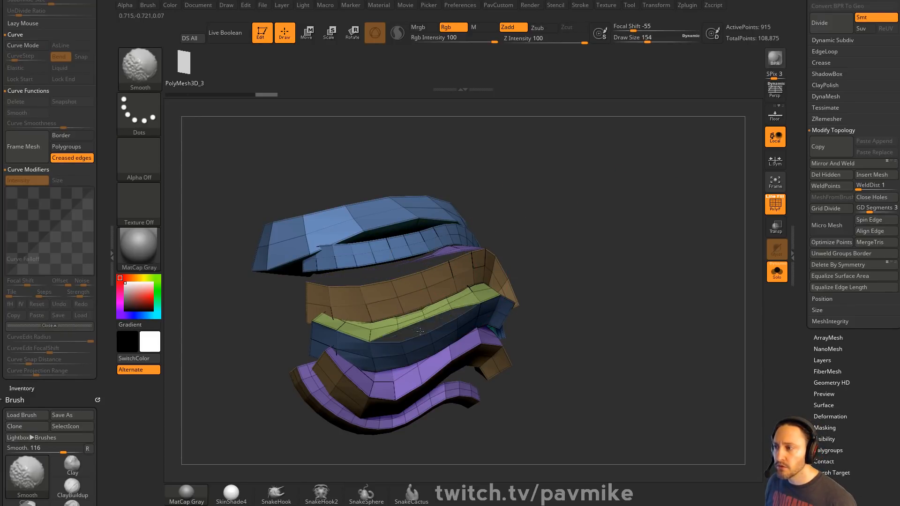
key(ctrl)
key(ctrl+z)
Set Mask By Polygroups to 0 in the brush's Auto Masking settings.
scroll(94, 151, down, 10)
scroll(94, 151, down, 3)
click(26, 178)
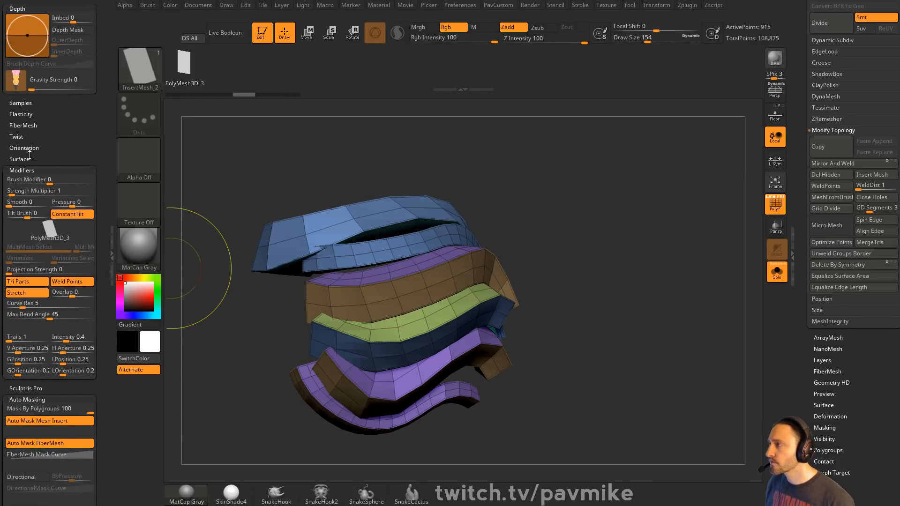
scroll(52, 313, down, 3)
drag(52, 331, 8, 331)
Test the Smooth brush across several hair strips without polygroup masking, and undo the stroke.
mouse_move(492, 197)
mouse_down()
mouse_move(580, 221)
mouse_move(536, 234)
mouse_up()
mouse_move(468, 253)
shift+mouse_down()
mouse_move(422, 260)
mouse_move(424, 335)
mouse_move(403, 323)
shift+mouse_up()
key(ctrl+z)
Set the draw size to 68, shrink the isolated hair strips slightly with negative Inflate, and turn Solo off.
mouse_move(576, 253)
mouse_down()
mouse_move(598, 229)
mouse_move(572, 253)
mouse_move(576, 263)
mouse_up()
key(s)
click(553, 254)
key(2)
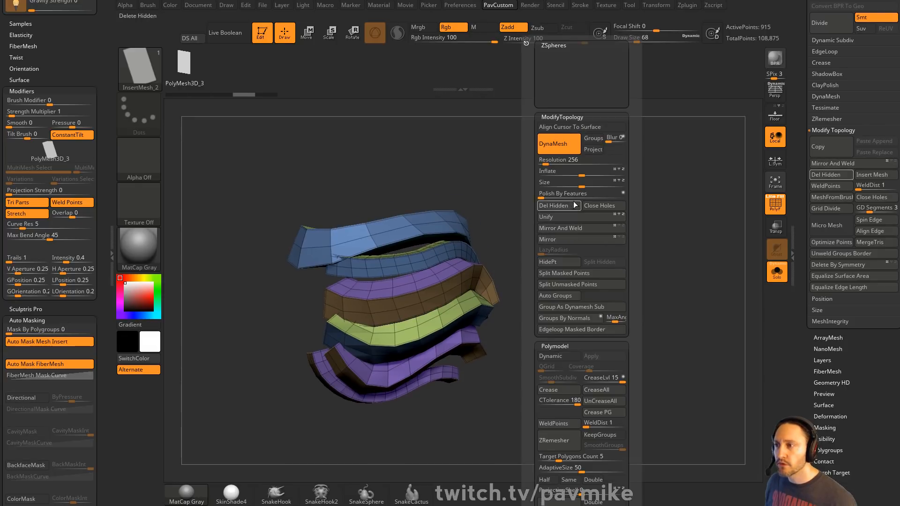
mouse_move(581, 174)
mouse_down()
mouse_move(592, 174)
mouse_move(576, 174)
mouse_up()
drag(516, 176, 621, 196)
click(777, 271)
alt+click(351, 300)
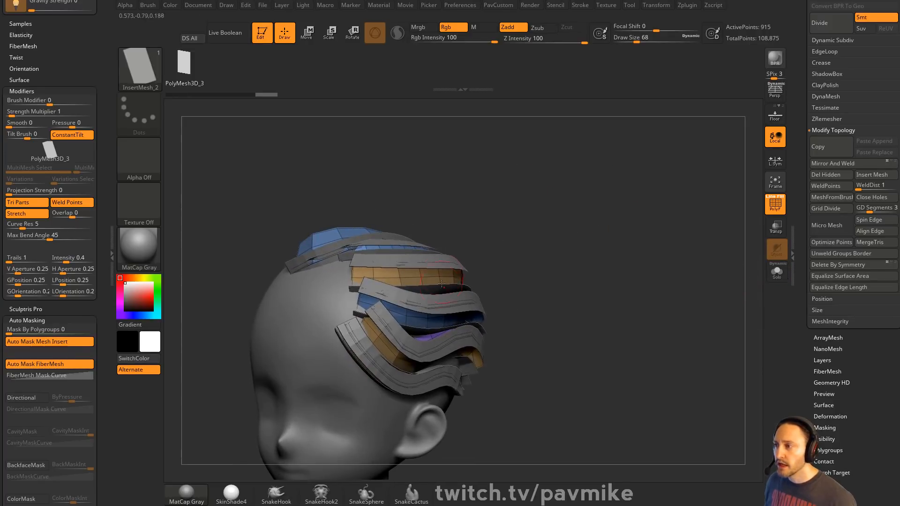
Select the framed edge bands subtool and shrink it with Inflate at about -25.
drag(522, 244, 497, 245)
alt+click(469, 274)
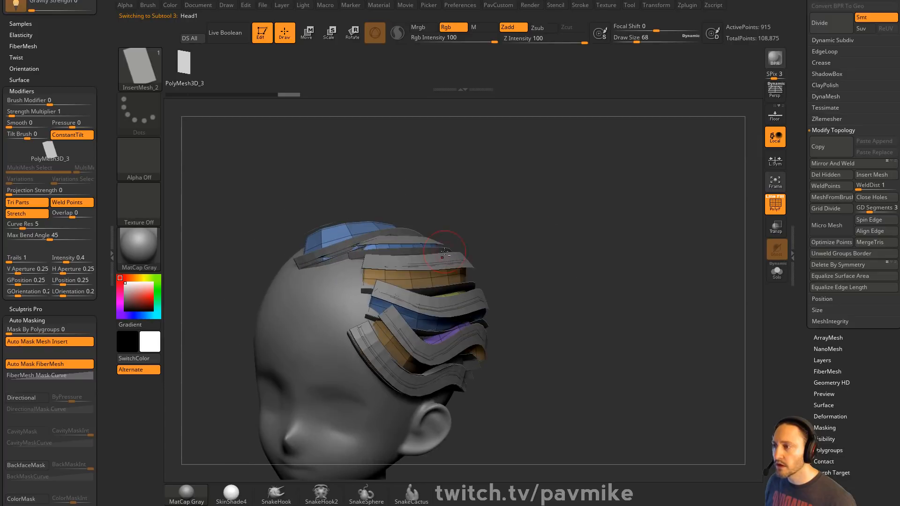
alt+click(459, 261)
key(space)
mouse_move(552, 175)
mouse_down()
mouse_move(529, 178)
mouse_move(540, 178)
mouse_up()
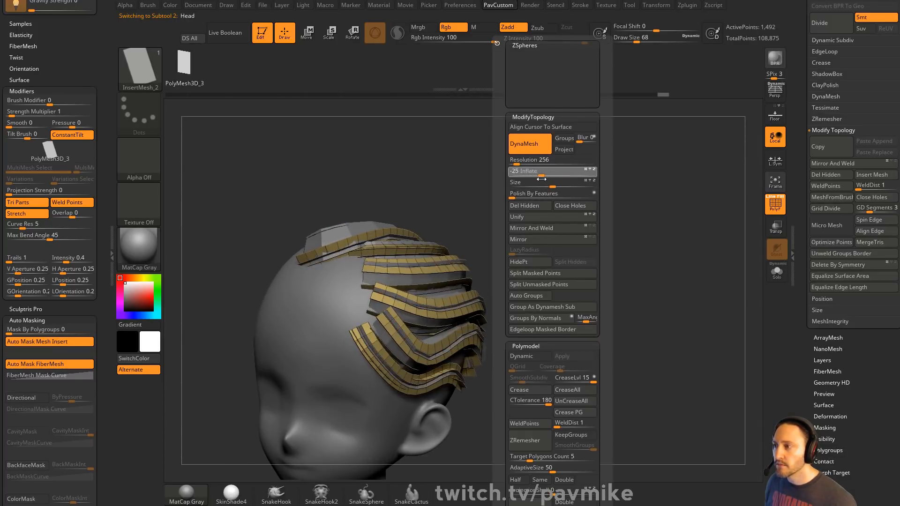
drag(453, 198, 524, 193)
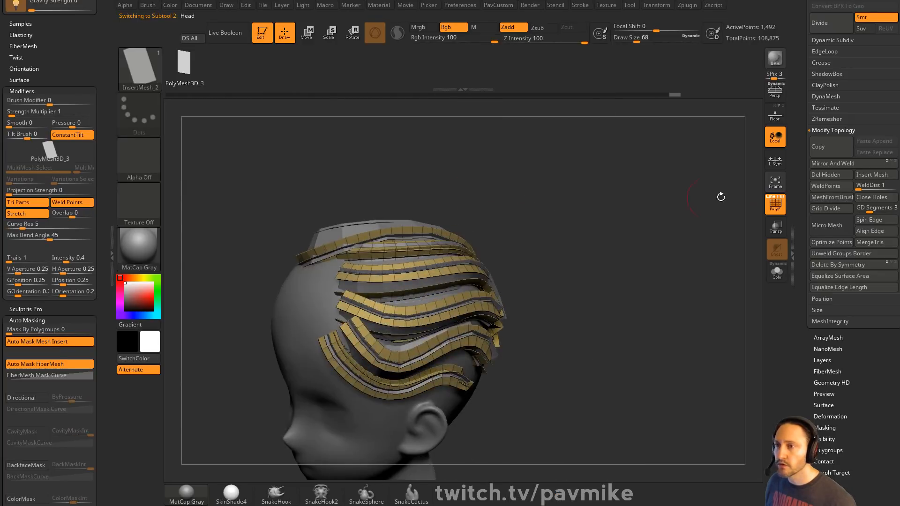
Merge the framed edge bands subtool down with the original hair strips subtool.
scroll(784, 313, up, 10)
drag(785, 313, 784, 309)
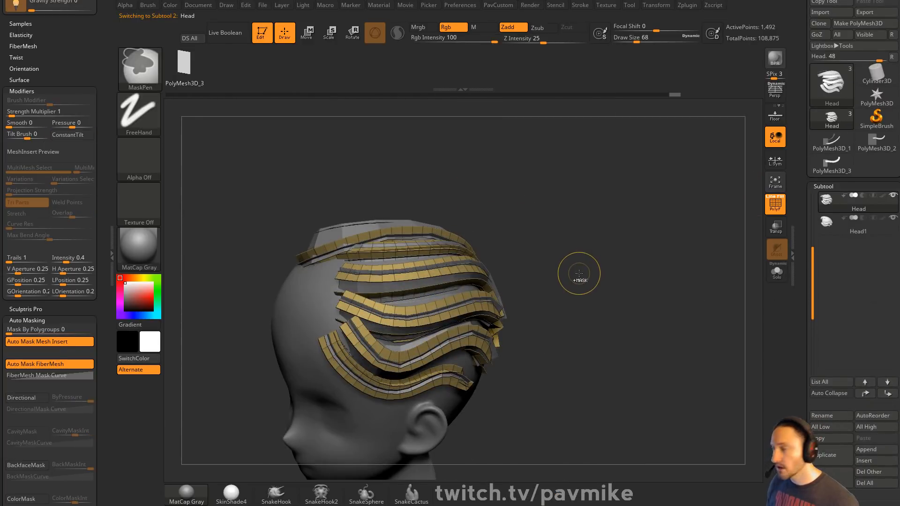
key(ctrl+e)
drag(582, 241, 593, 179)
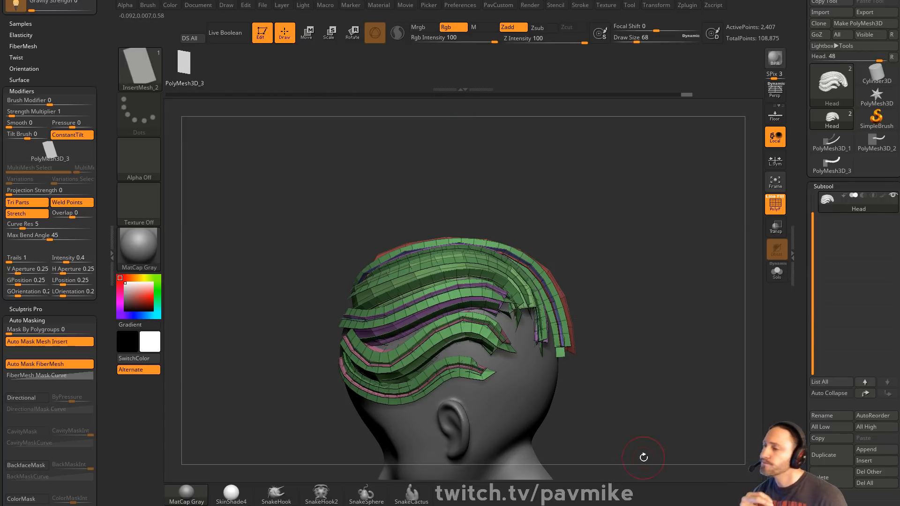
Select the head mesh subtool and dock the Zplugin palette in the side tray.
alt+click(531, 399)
drag(638, 371, 589, 208)
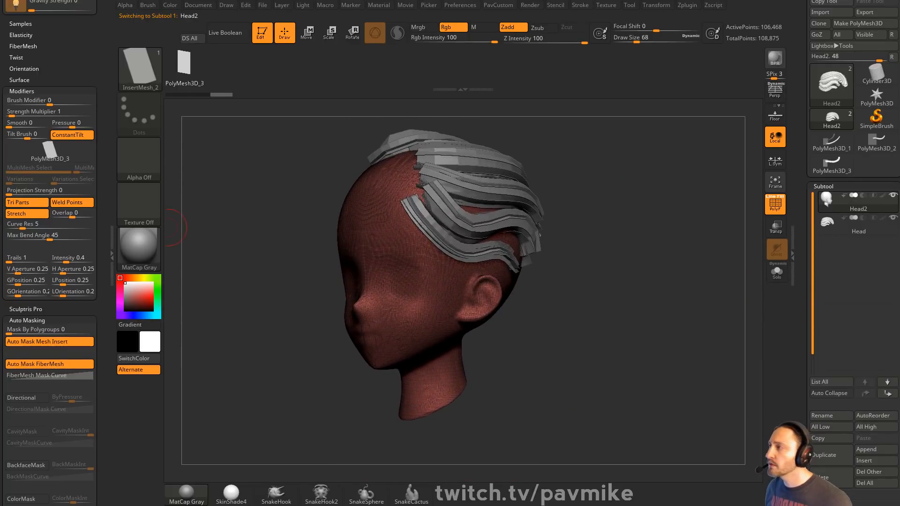
click(687, 5)
scroll(24, 86, up, 7)
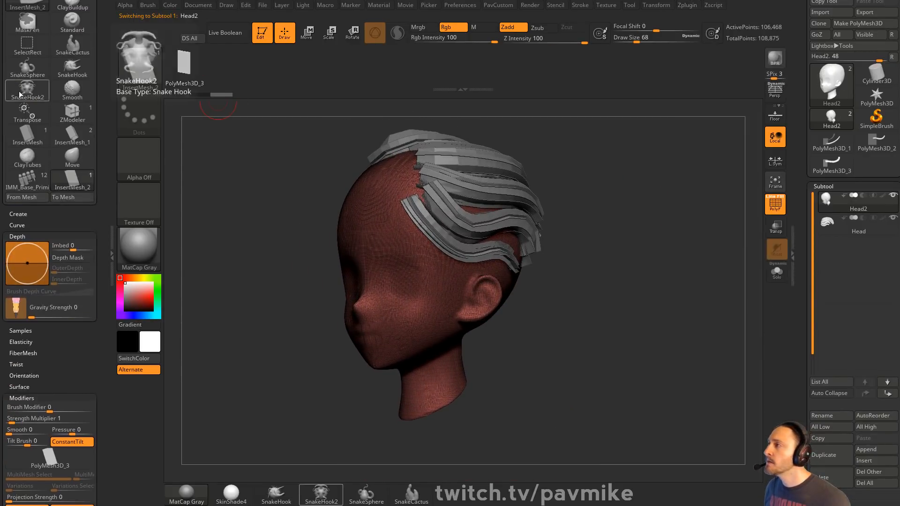
Collapse the Brush palette's open sections and clear the other docked palettes, leaving only Zplugin in the tray.
click(18, 237)
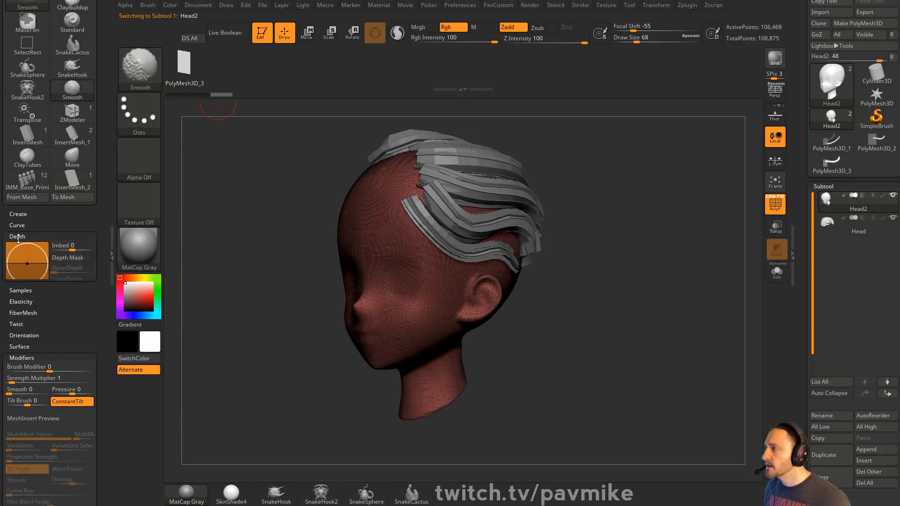
click(22, 314)
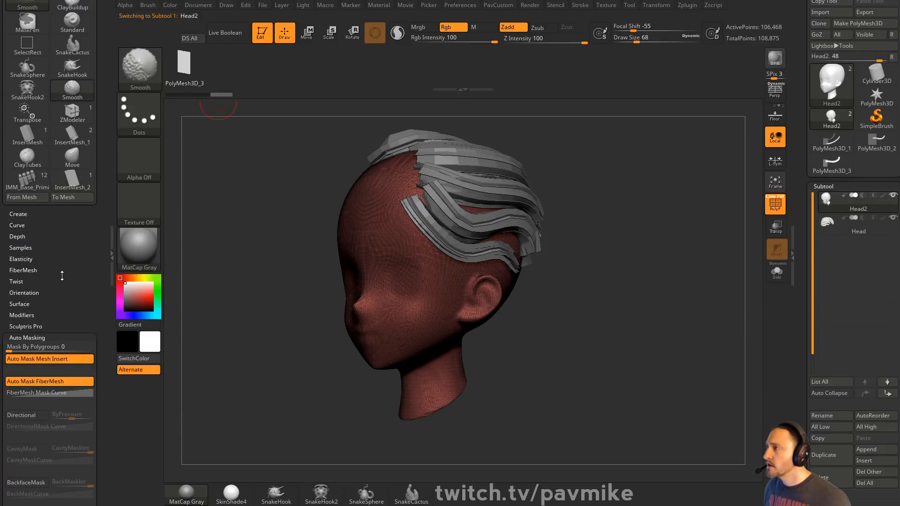
drag(61, 276, 53, 120)
drag(104, 105, 109, 216)
click(98, 5)
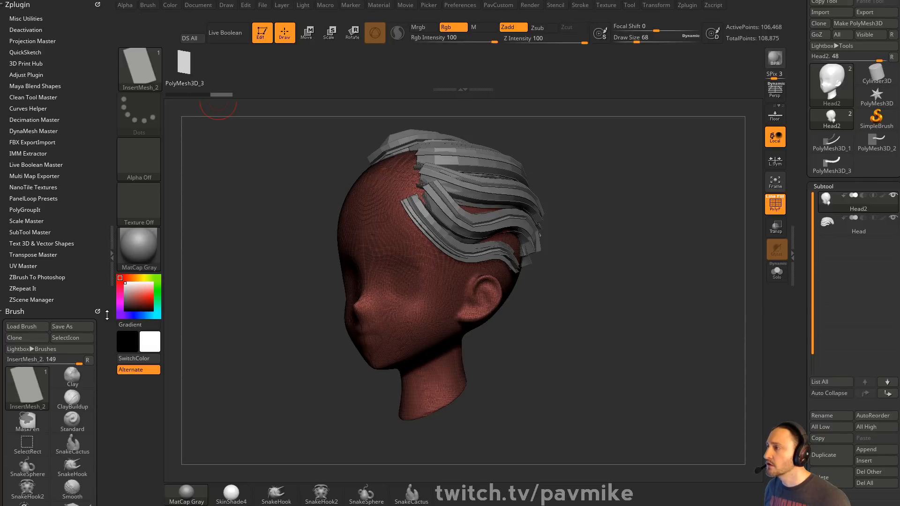
click(98, 311)
Expand UV Master and enable its Polygroups option for unwrapping.
key(shift)
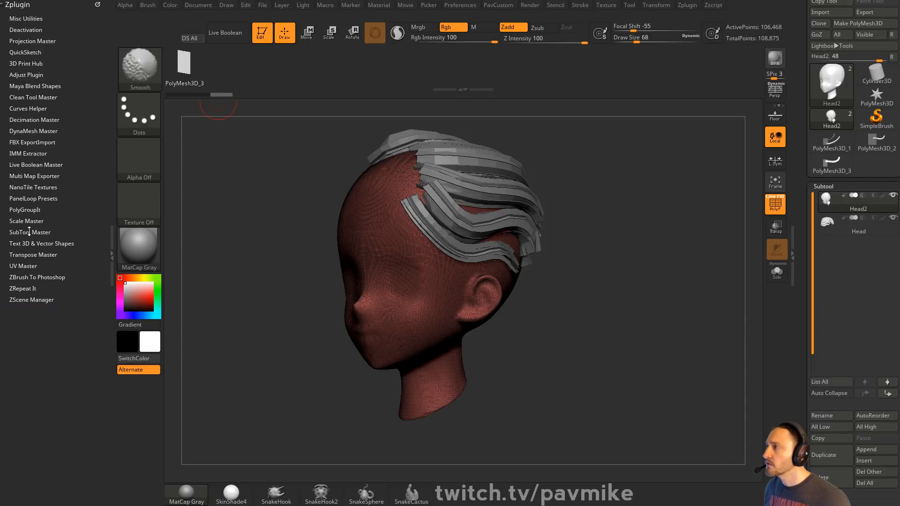
shift+click(26, 265)
click(73, 310)
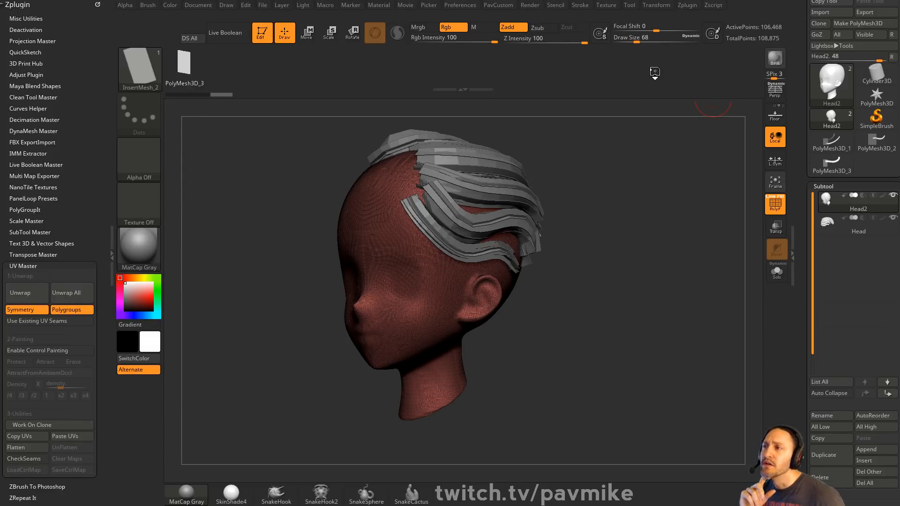
Make a BPR render of the head with its hair strips, and collapse UV Master.
drag(593, 223, 538, 201)
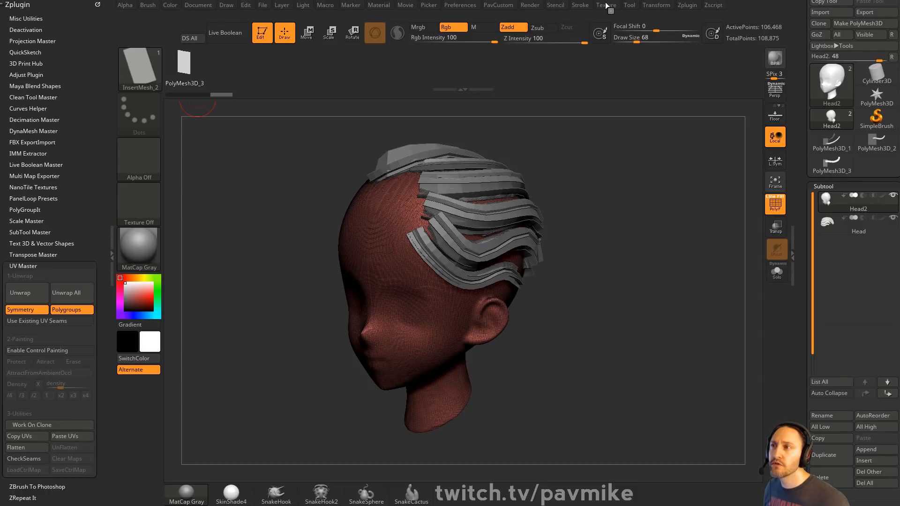
click(775, 60)
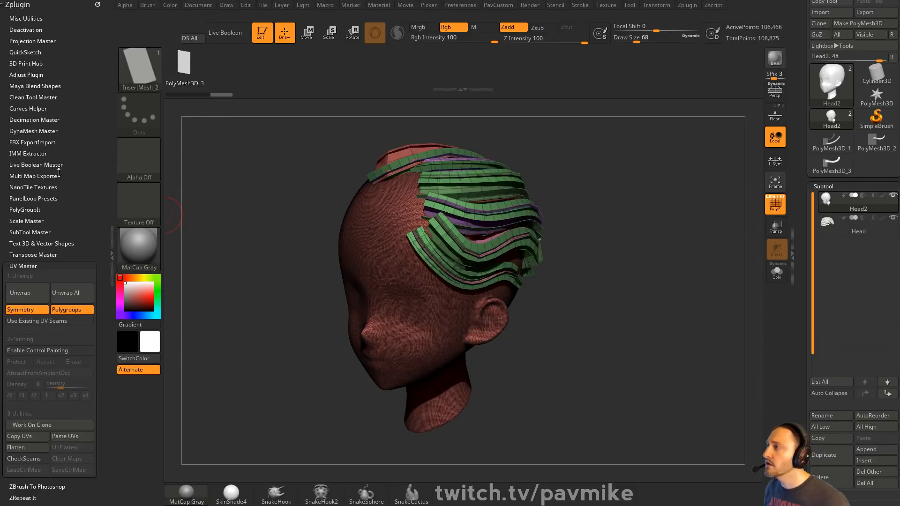
click(42, 265)
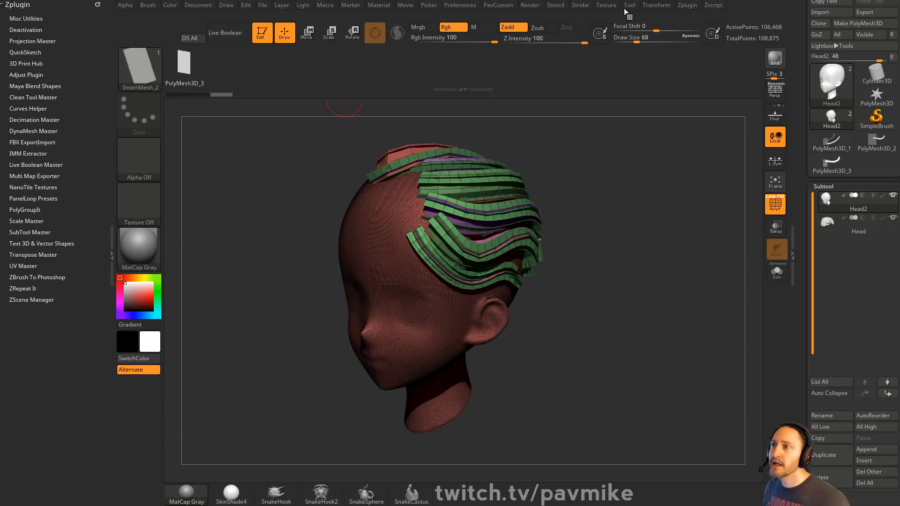
Dock the Render palette above Zplugin in the tray and briefly check its Render Booleans section.
click(531, 7)
drag(523, 16, 47, 14)
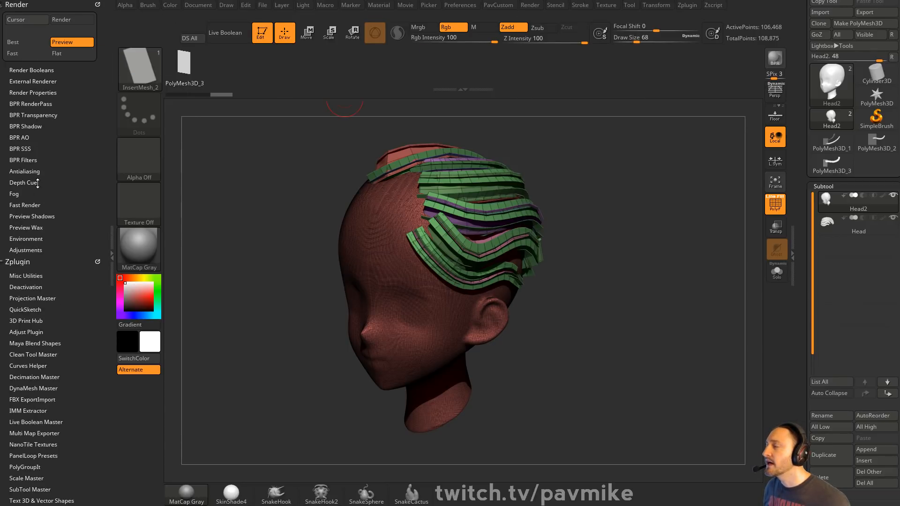
key(shift)
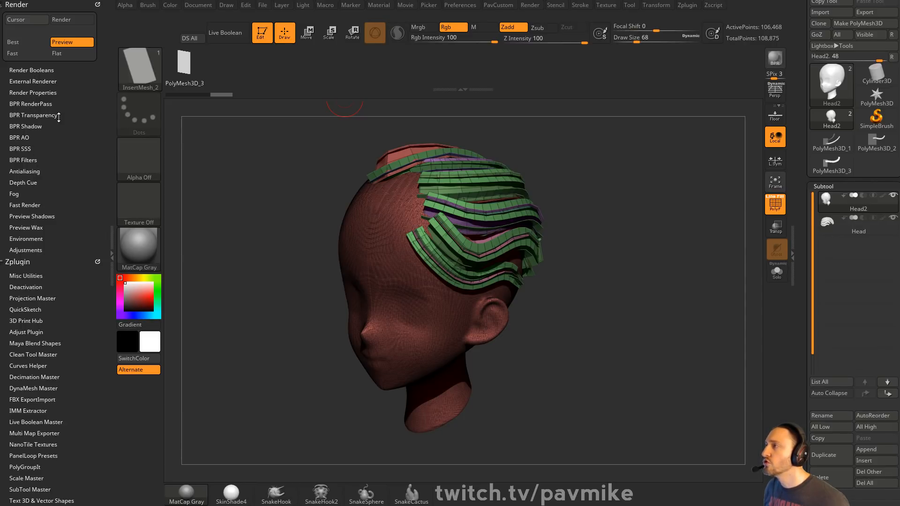
key(shift)
shift+click(44, 69)
shift+click(44, 69)
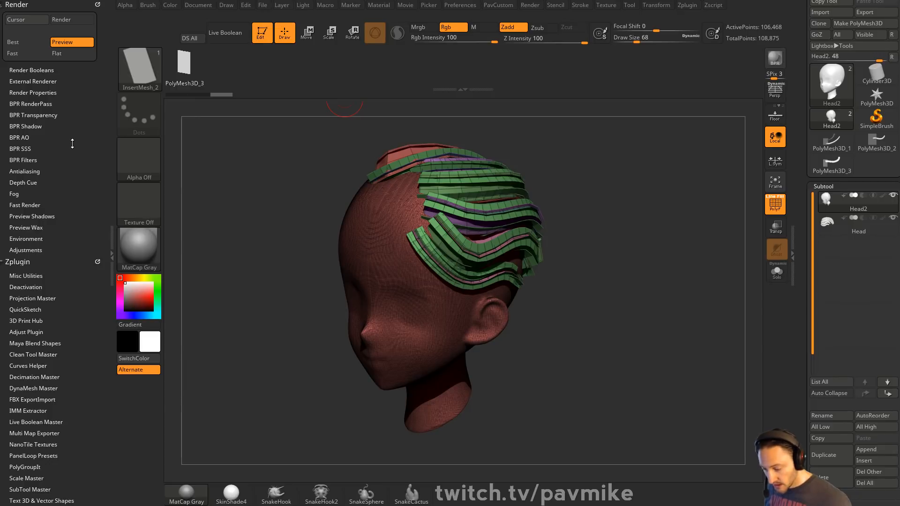
Expand BPR RenderPass and preview the pass maps from the latest render.
click(33, 105)
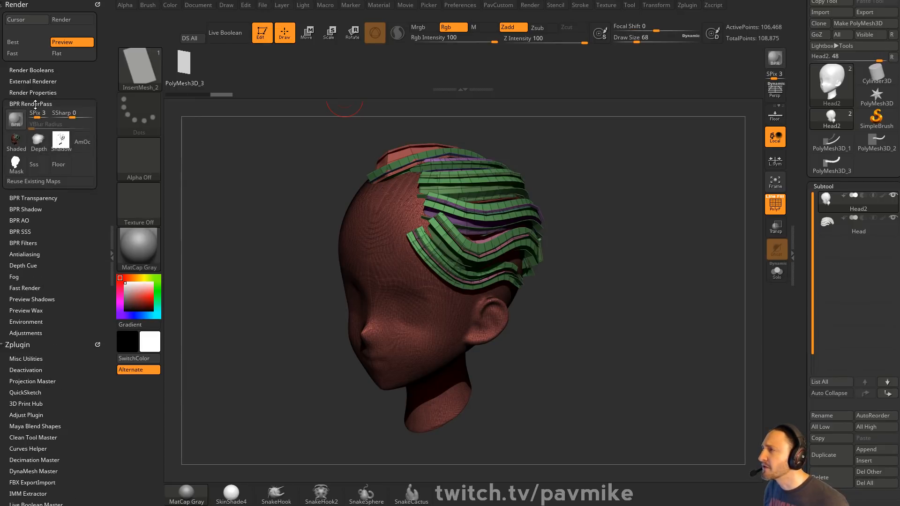
mouse_move(19, 164)
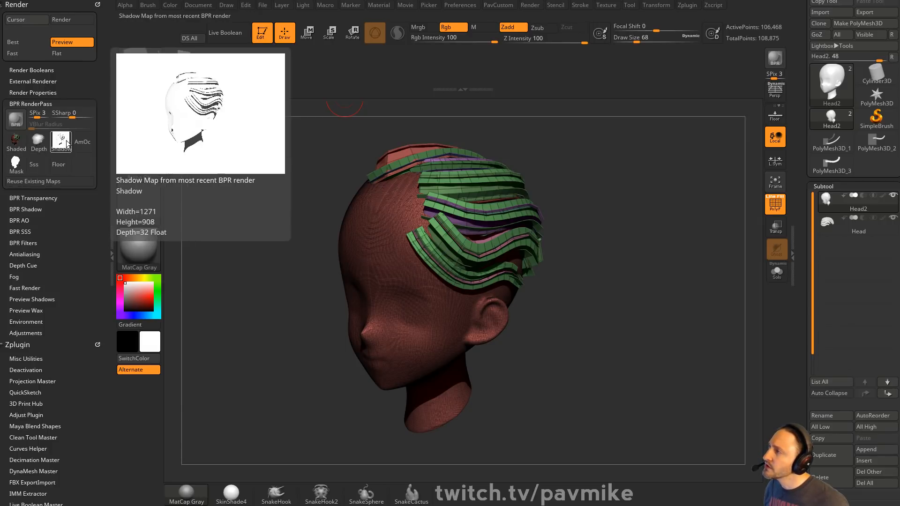
mouse_move(16, 141)
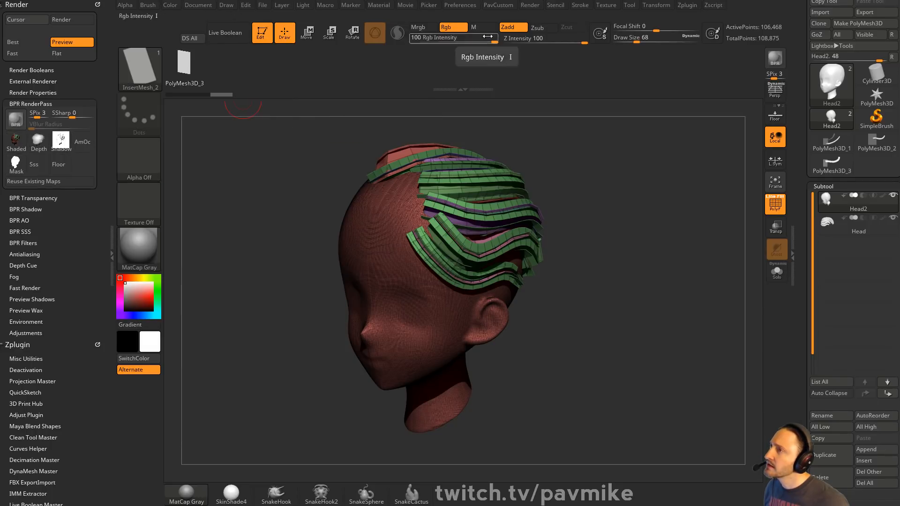
Grab the document view of the head as a texture and its depth as an alpha.
click(606, 6)
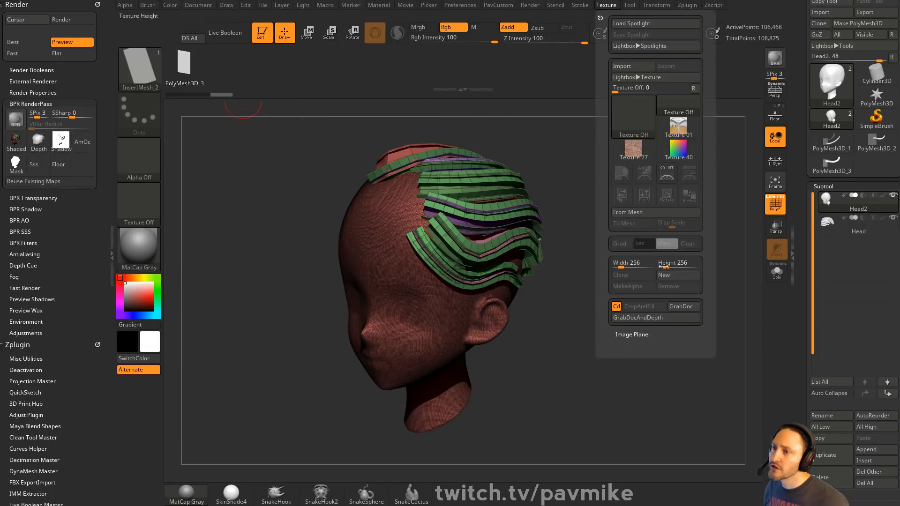
click(680, 306)
click(136, 152)
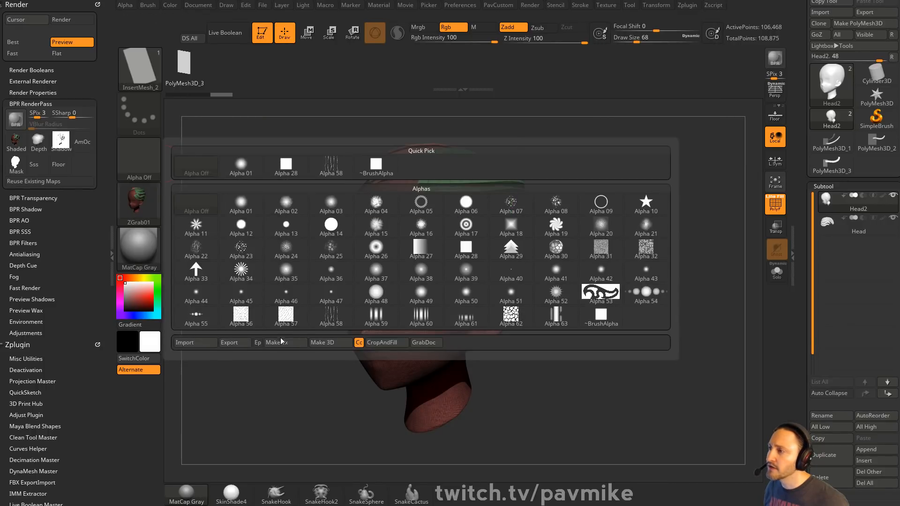
click(412, 347)
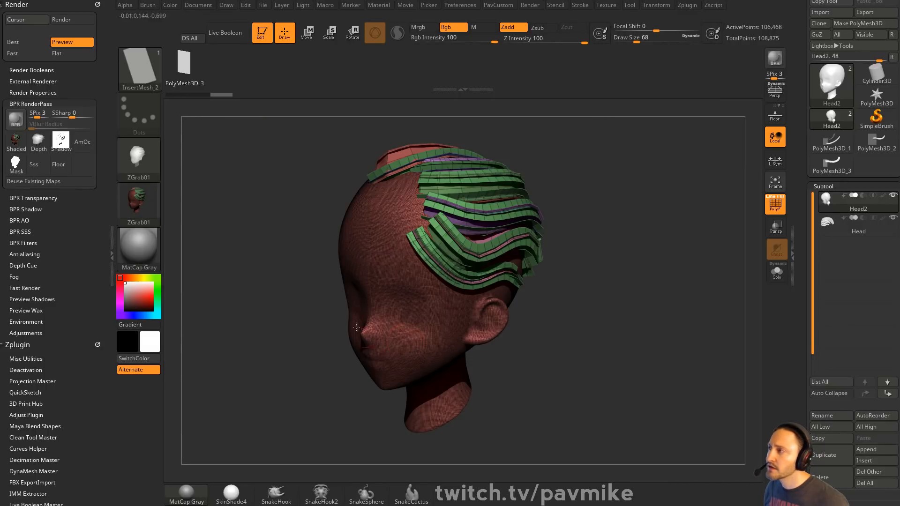
Check which file types the grabbed alpha can be exported to, and cancel the export.
click(148, 157)
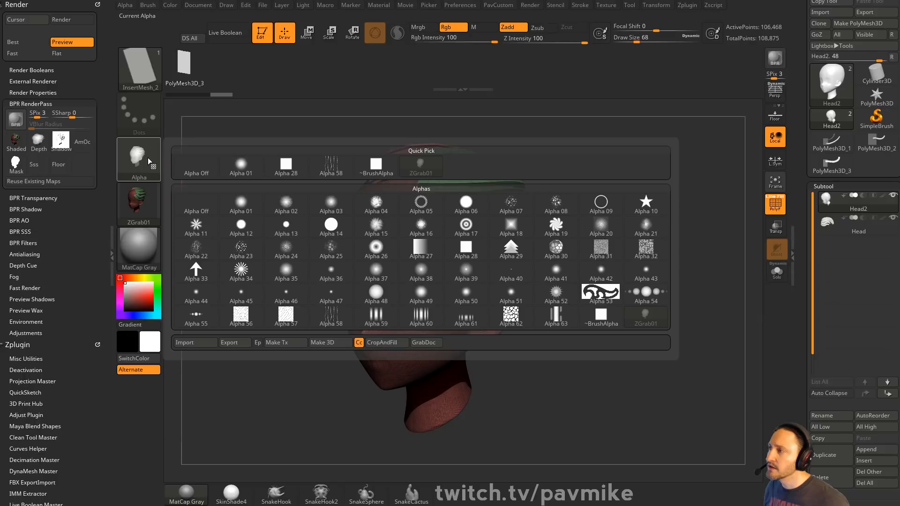
click(231, 344)
click(112, 365)
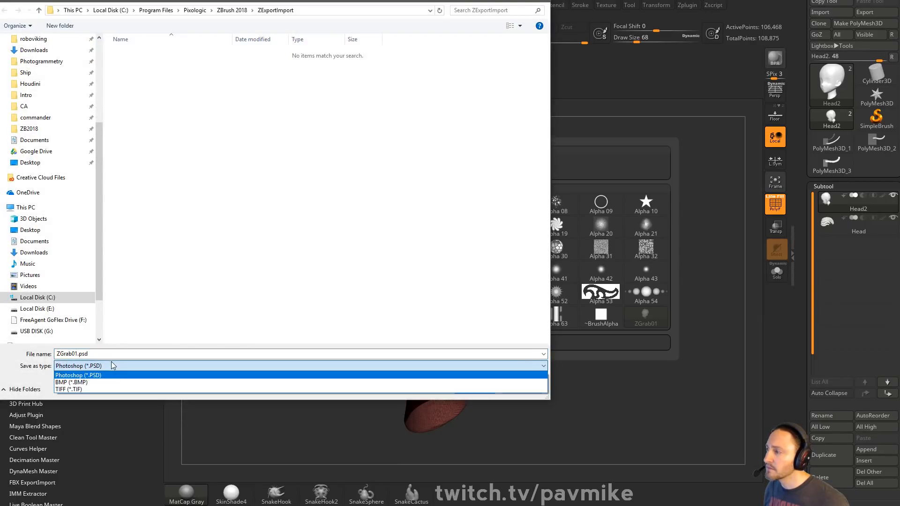
click(112, 365)
click(508, 389)
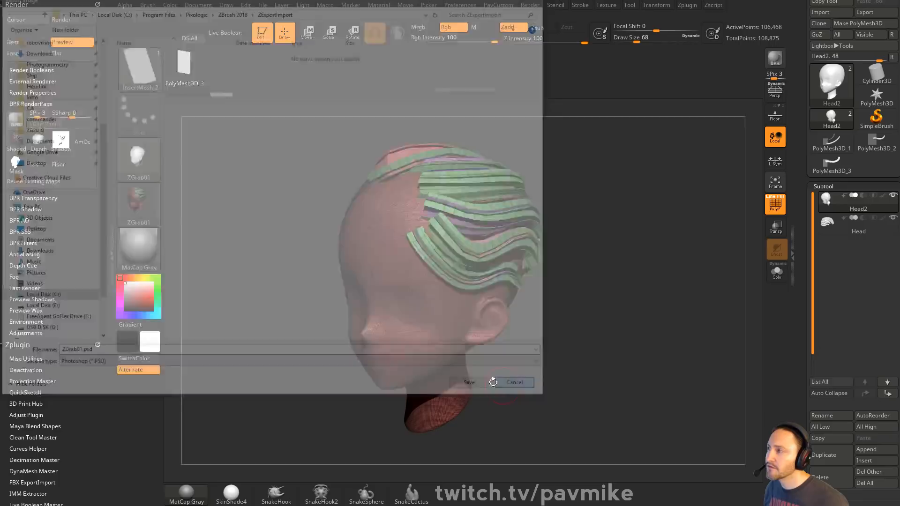
Check which image formats the grabbed texture can be exported to, and leave without saving.
click(160, 201)
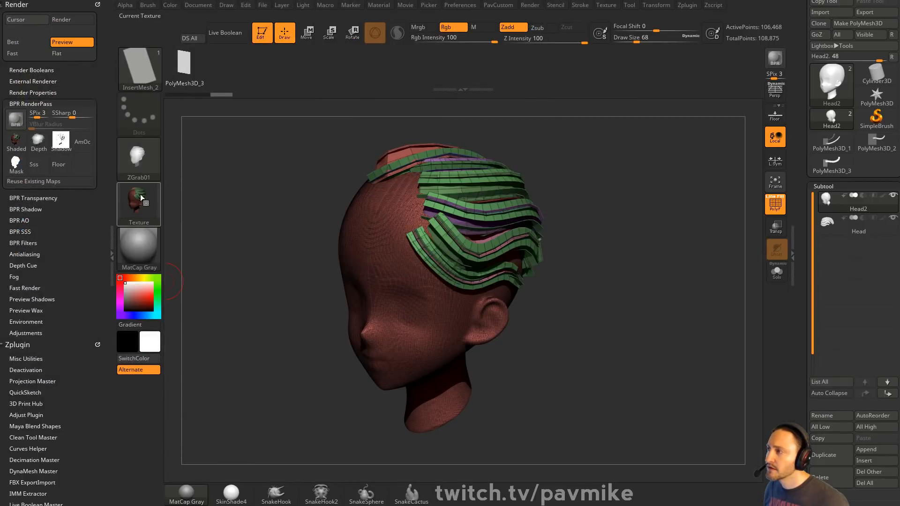
click(141, 206)
click(239, 365)
click(118, 366)
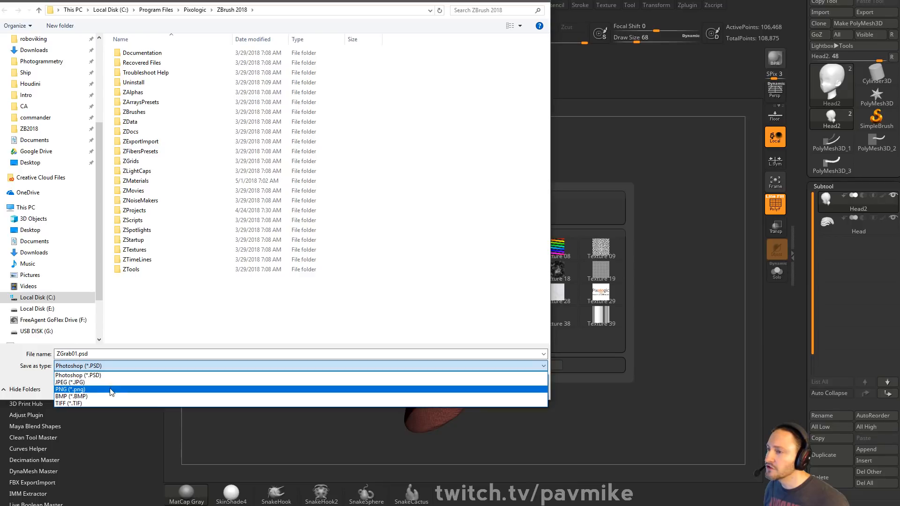
click(518, 1)
click(547, 2)
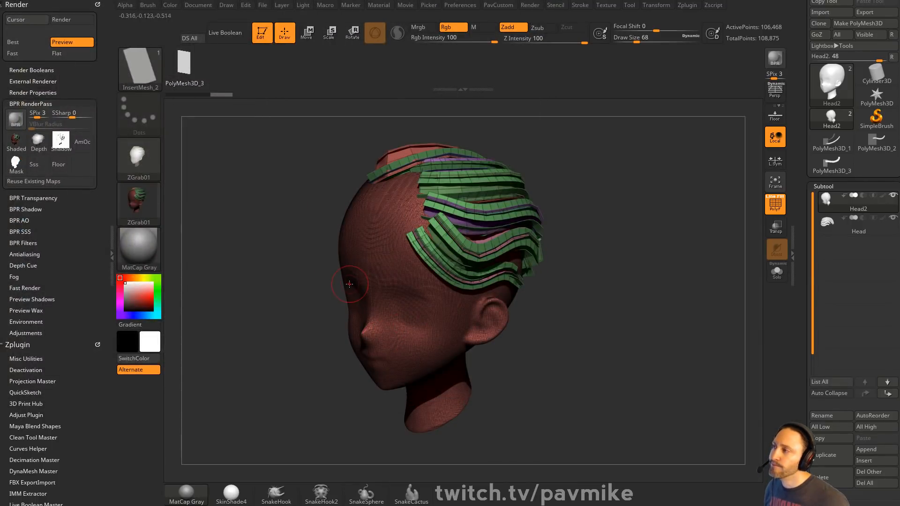
mouse_move(16, 168)
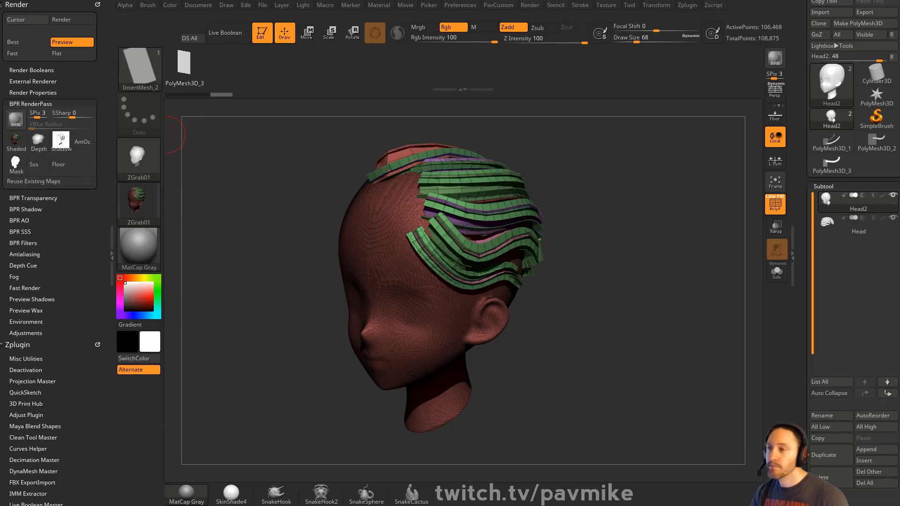
drag(643, 182, 764, 202)
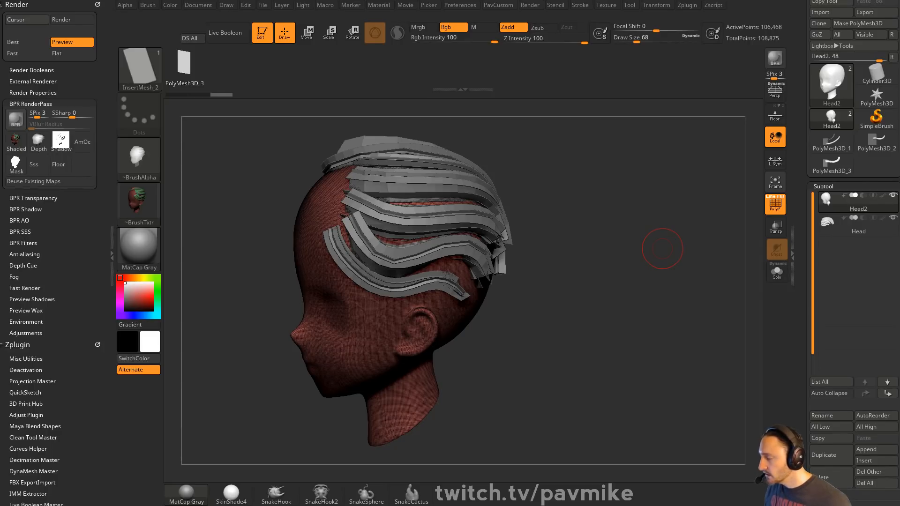
Bring up the YouTube channel in the browser, look through its uploads for Dragon Ball Z Hair Creation, and put the browser away.
drag(899, 220, 335, 35)
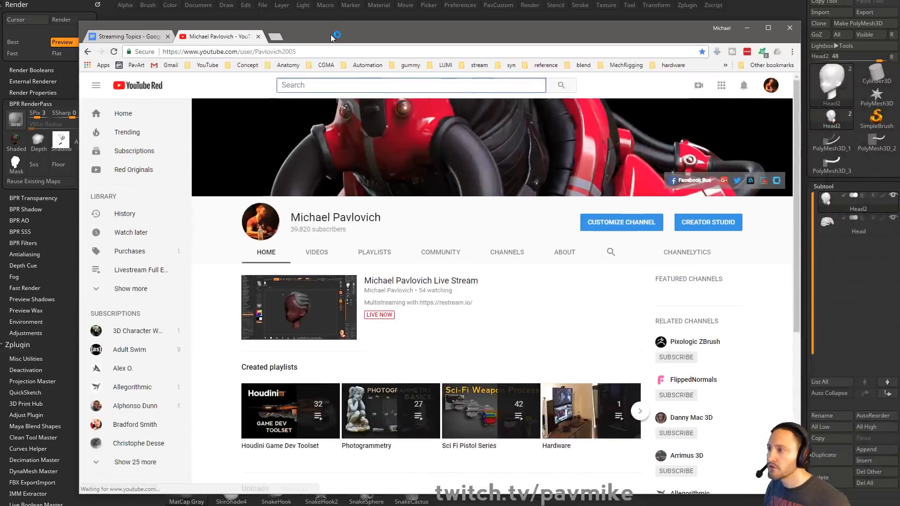
scroll(331, 327, down, 3)
scroll(331, 327, down, 2)
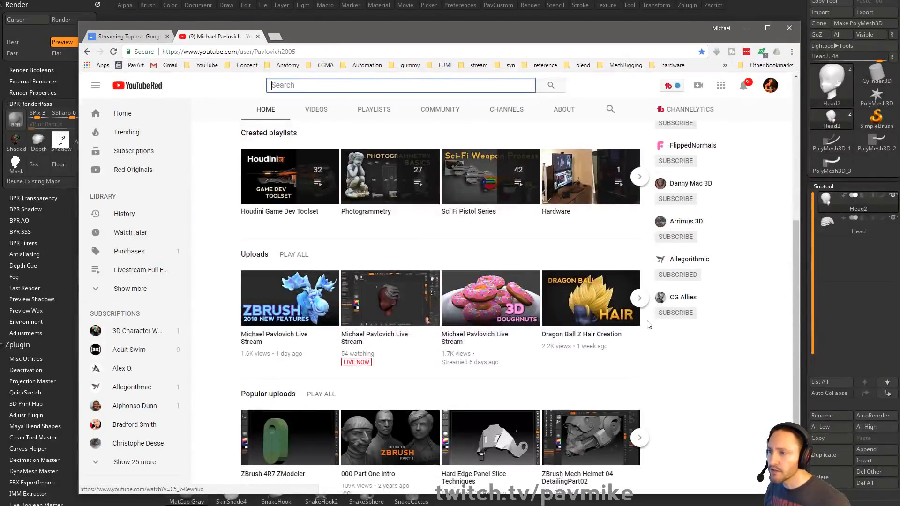
scroll(586, 314, up, 5)
scroll(582, 312, down, 5)
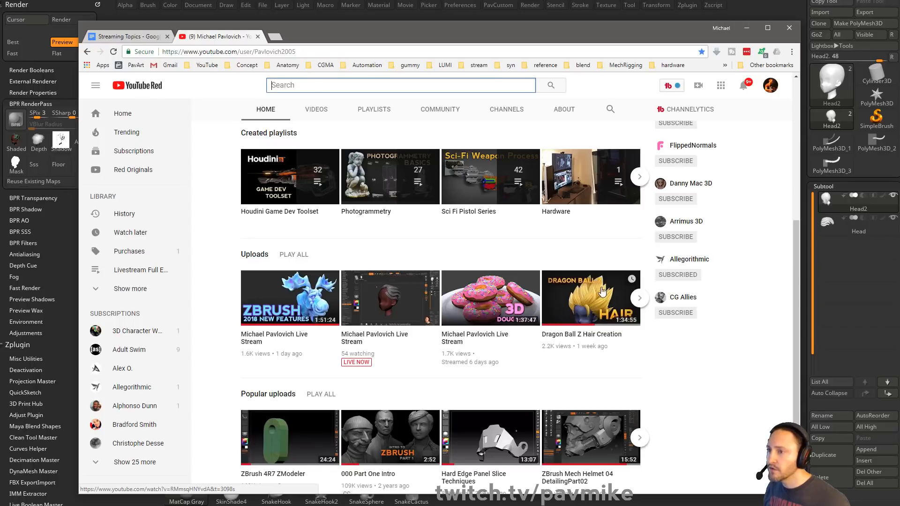
scroll(586, 328, up, 5)
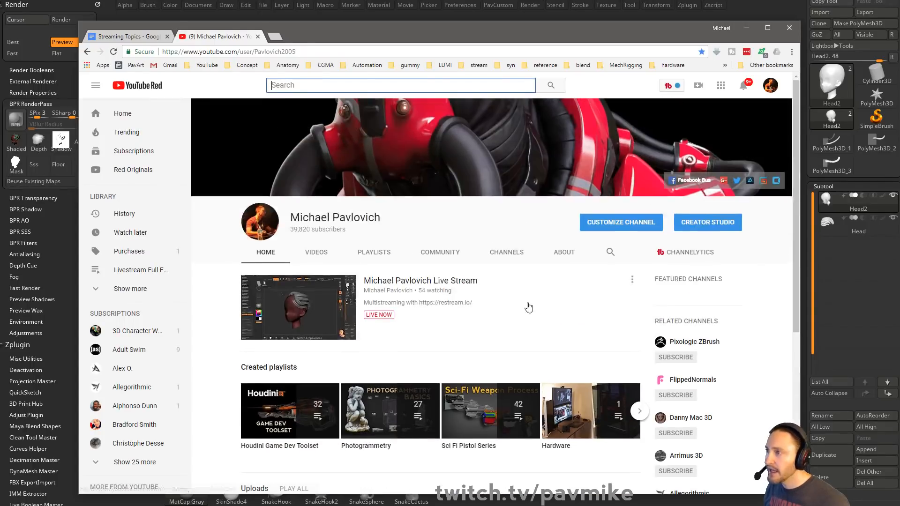
drag(390, 38, 450, 505)
drag(592, 237, 604, 218)
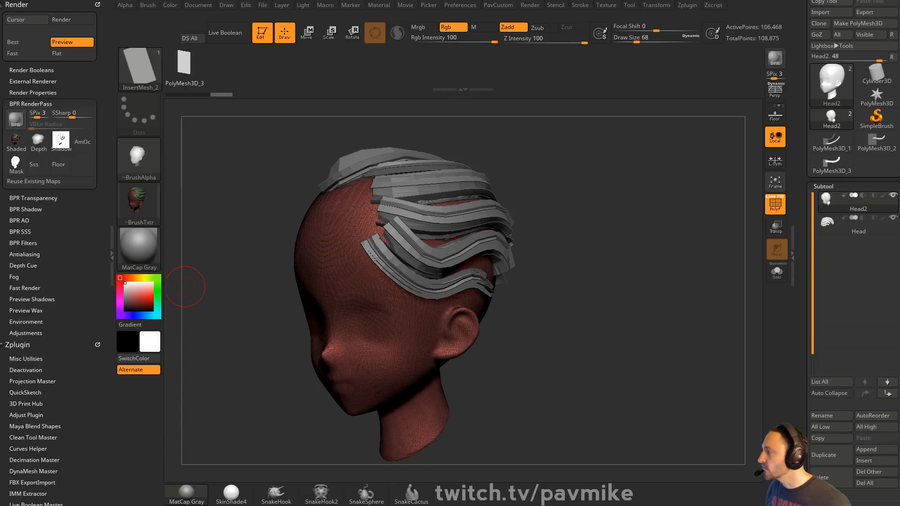
drag(614, 251, 590, 257)
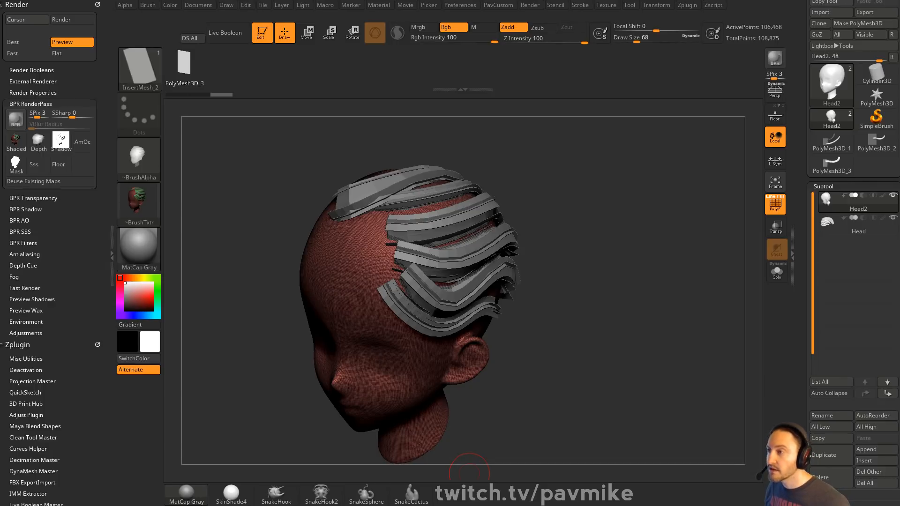
drag(609, 209, 605, 181)
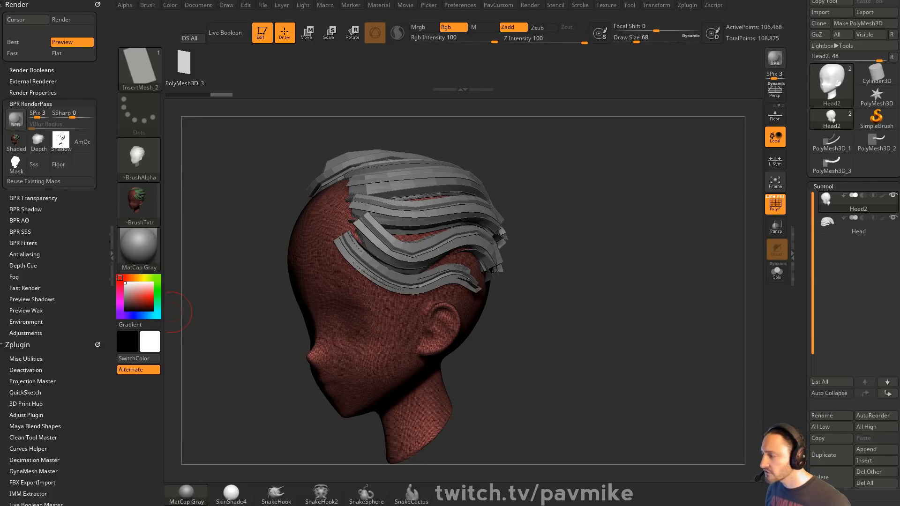
drag(554, 182, 598, 175)
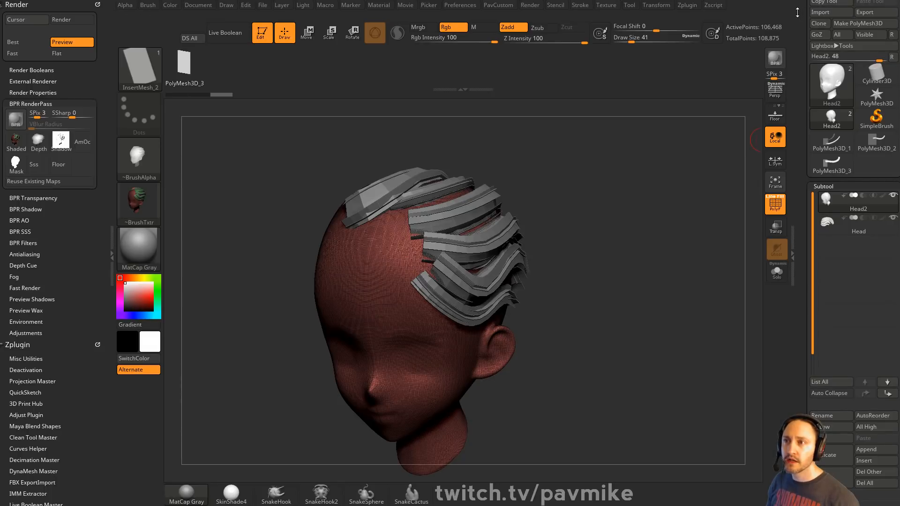
Load the Head.ZTL tool from the Gogeta folder inside the streaming folder.
scroll(813, 43, up, 2)
click(831, 20)
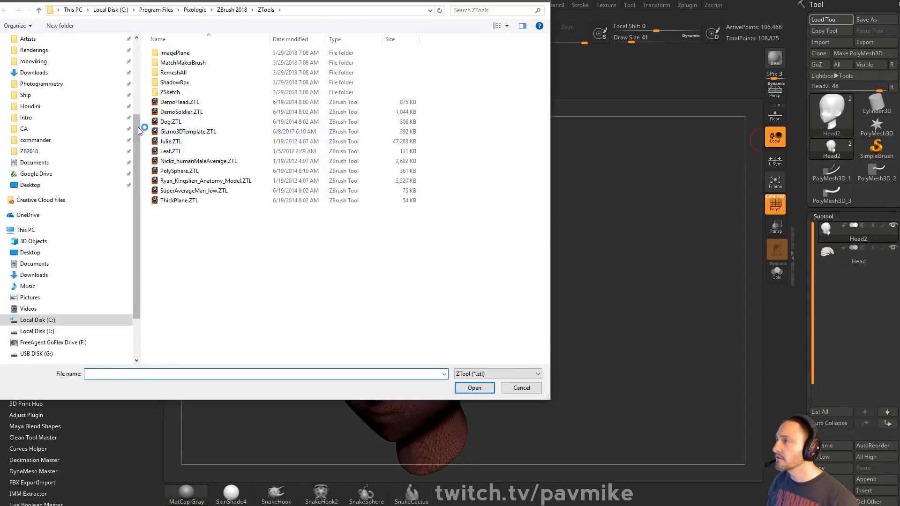
scroll(59, 65, up, 5)
click(57, 68)
click(51, 80)
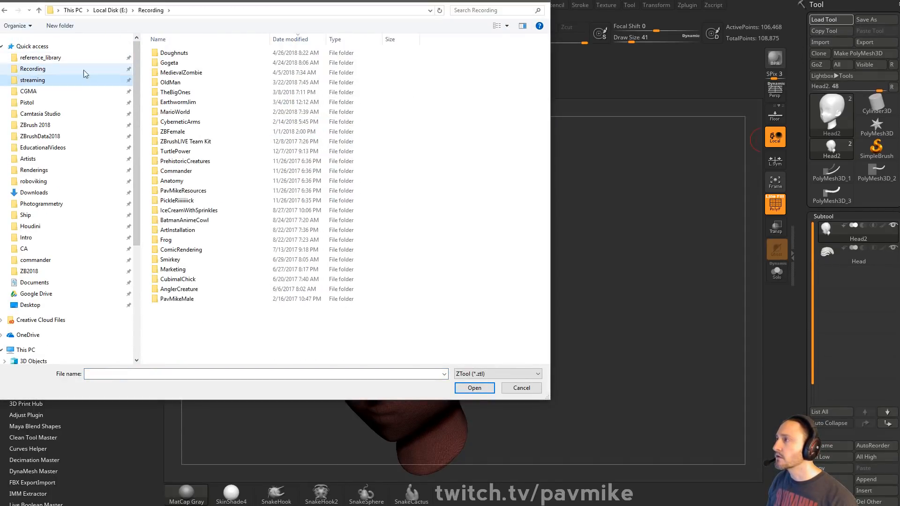
double_click(187, 63)
click(189, 60)
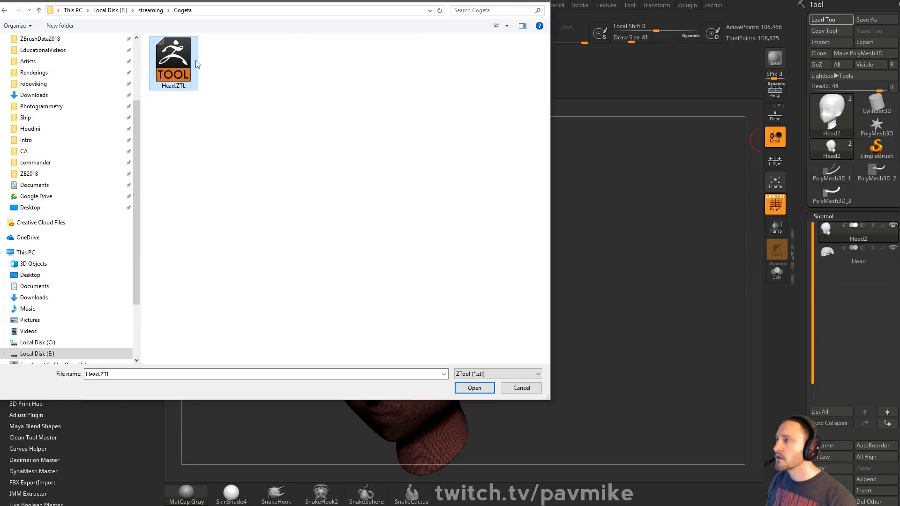
double_click(174, 71)
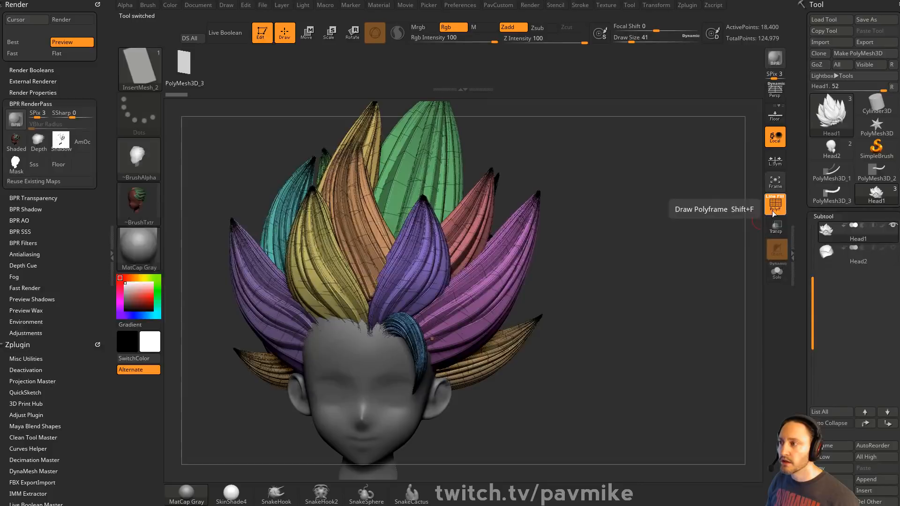
Solo the spiky hair subtool so its strands can be inspected without the head.
click(771, 280)
drag(715, 271, 615, 231)
drag(637, 162, 713, 197)
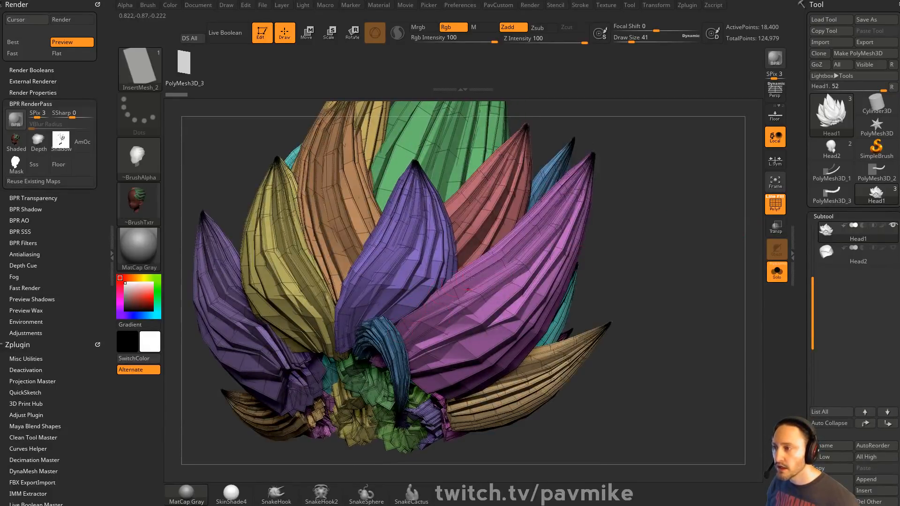
drag(648, 219, 661, 246)
Try Groups By Normals on the whole spiky hair and examine the strand tips.
key(space)
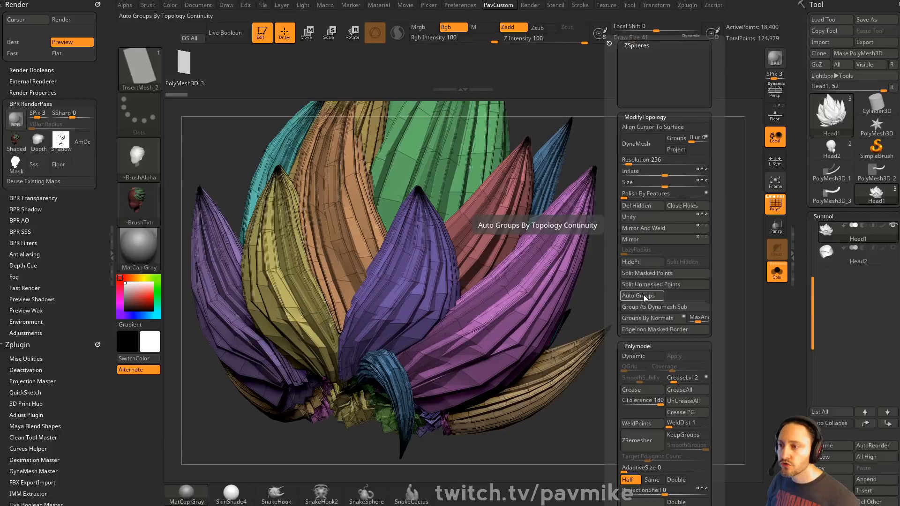
click(645, 320)
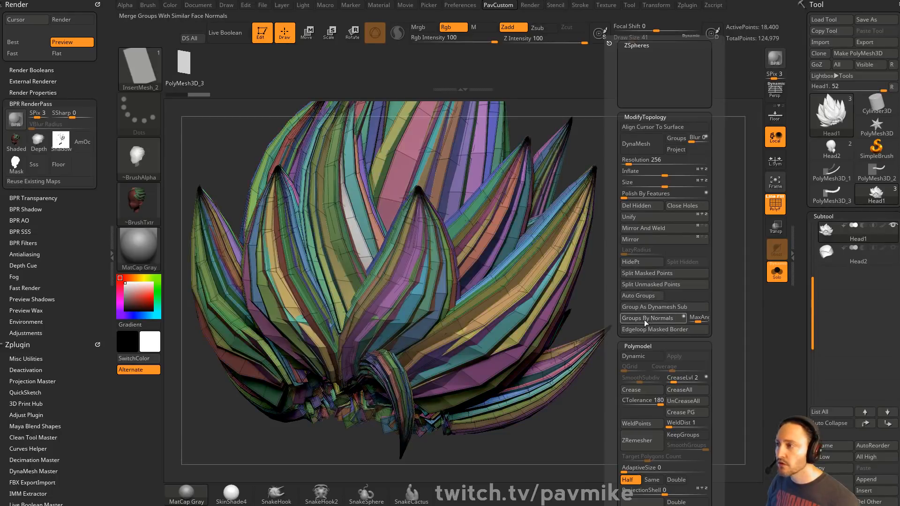
drag(657, 234, 628, 271)
drag(750, 269, 696, 199)
right_drag(697, 199, 696, 258)
Reduce the brush draw size to 18.
key([)
key([)
key([)
key([)
key([)
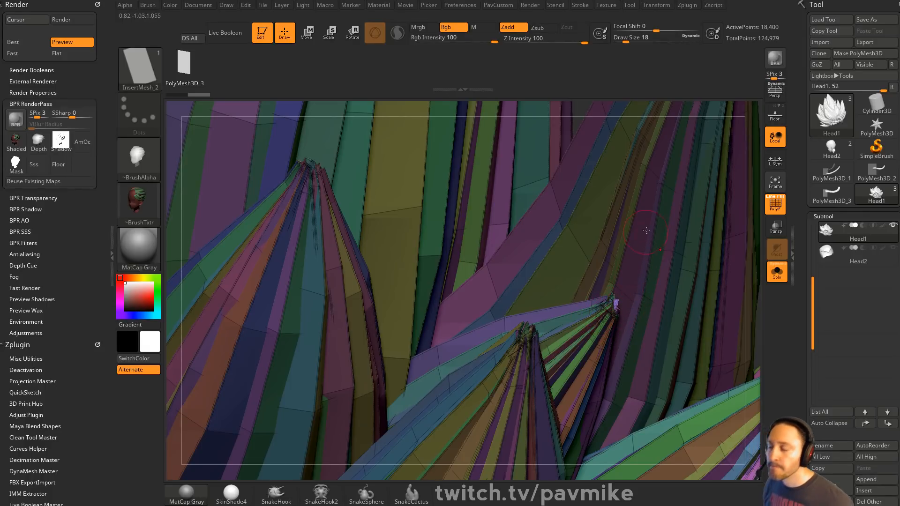
Expand the tool's Polygroups section and look over its grouping commands, including Groups By Normals.
scroll(811, 271, down, 10)
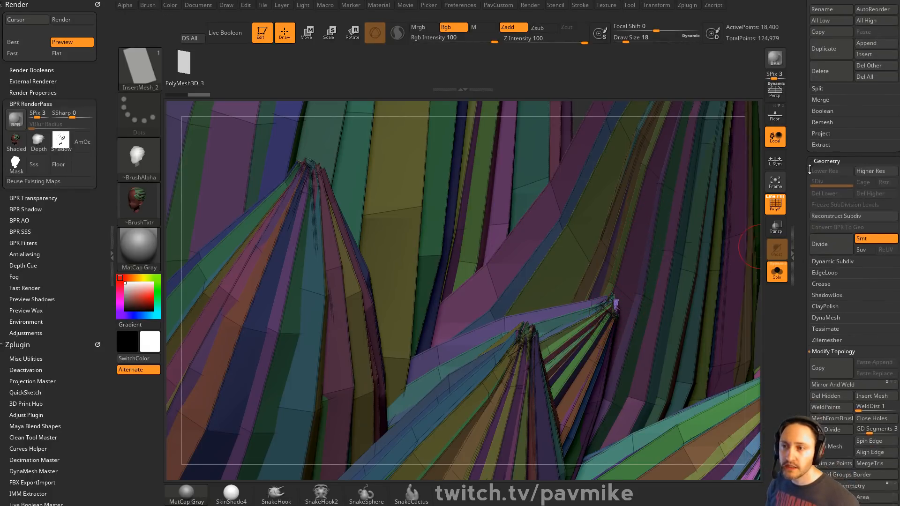
scroll(805, 209, down, 5)
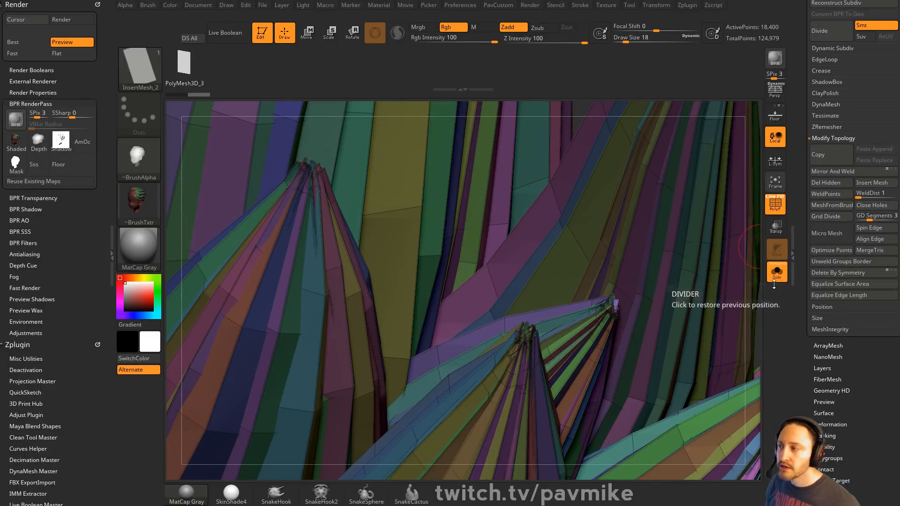
drag(796, 212, 703, 228)
drag(806, 366, 808, 280)
click(828, 193)
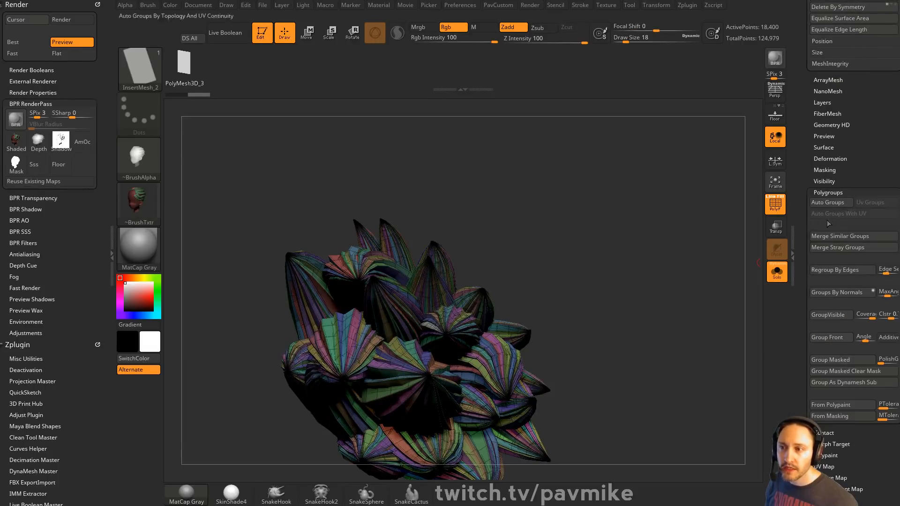
drag(801, 248, 813, 199)
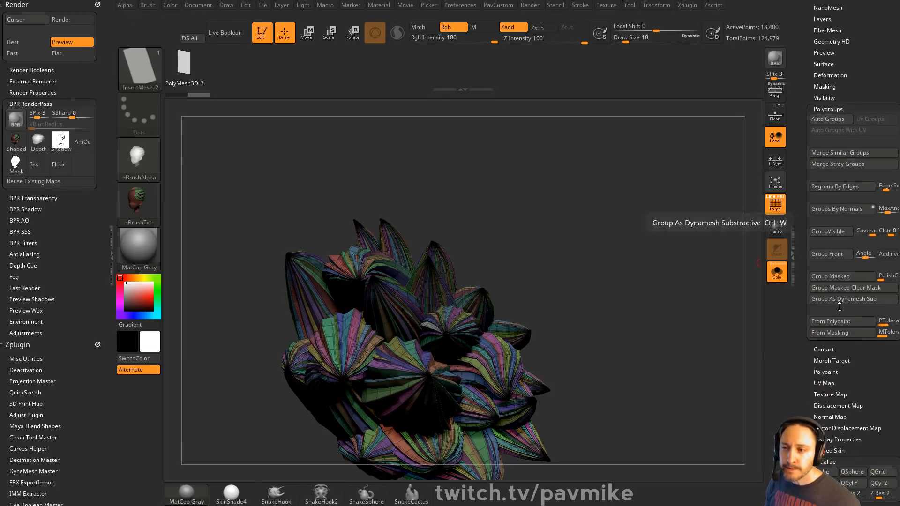
Isolate the tall green strand by hiding every other polygroup of the hair.
mouse_move(647, 276)
mouse_down()
mouse_move(665, 175)
mouse_move(700, 179)
mouse_move(689, 186)
mouse_move(721, 250)
mouse_move(713, 257)
mouse_move(659, 223)
mouse_move(683, 201)
mouse_move(683, 241)
mouse_move(724, 300)
mouse_move(718, 345)
mouse_move(698, 225)
mouse_move(696, 235)
mouse_move(662, 237)
mouse_move(685, 244)
mouse_up()
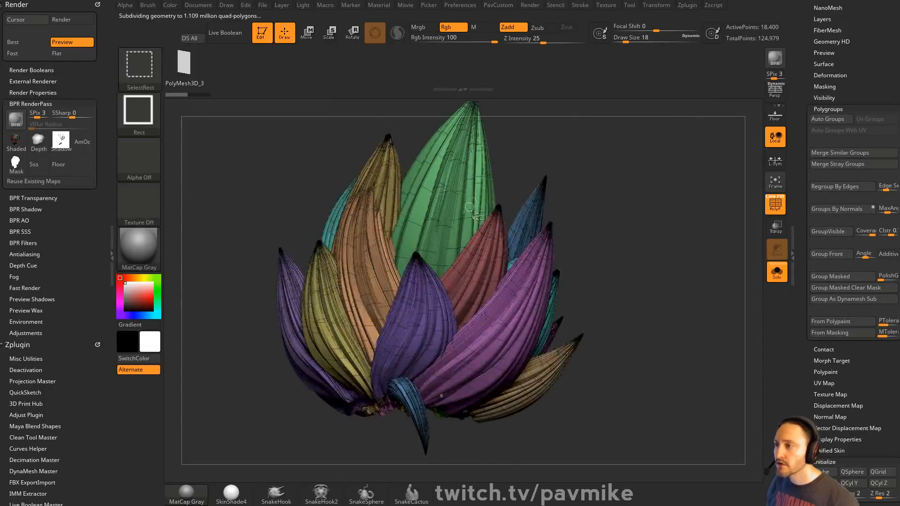
ctrl+shift+click(428, 257)
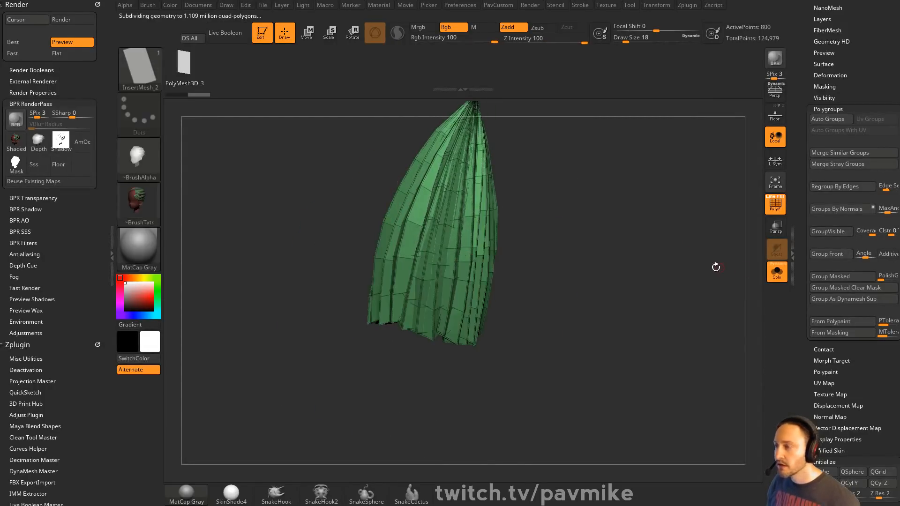
key(space)
click(667, 262)
alt+drag(644, 216, 645, 305)
drag(646, 306, 685, 265)
Assign new polygroups by normals to the isolated hair strand.
key(space)
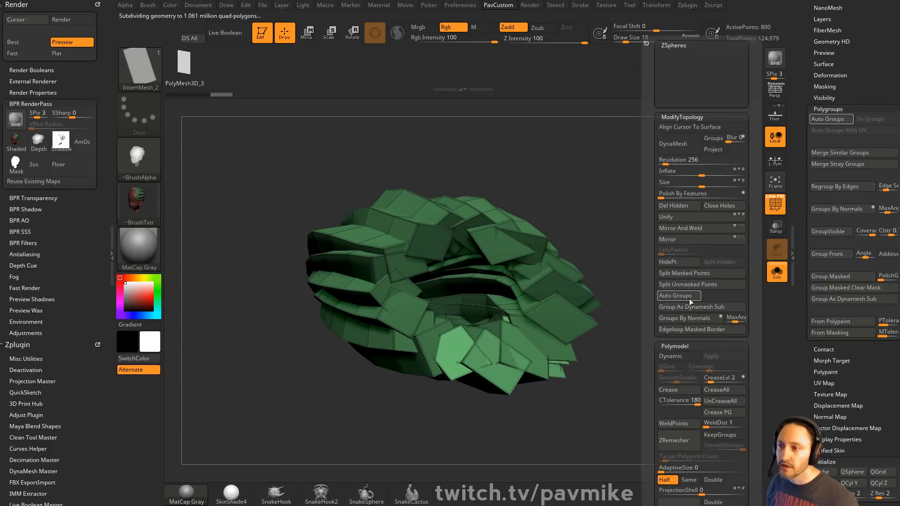
click(685, 318)
drag(638, 248, 681, 227)
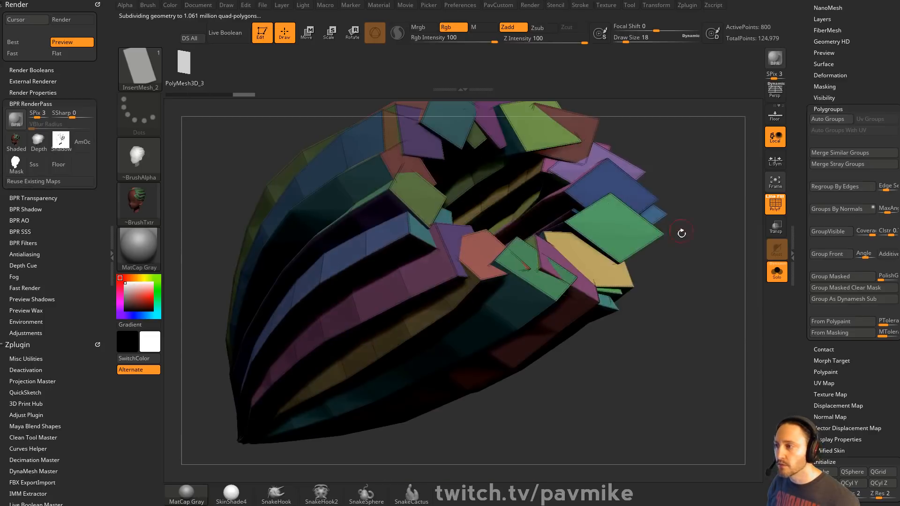
Switch to the ZModeler brush and try Group Front and GroupVisible on the isolated hair strand.
key(b)
key(z)
key(m)
drag(710, 161, 731, 221)
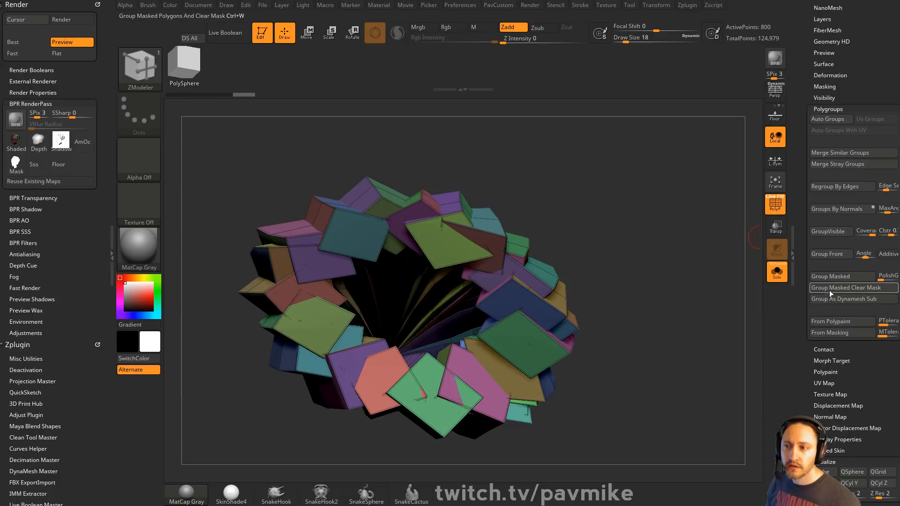
click(833, 256)
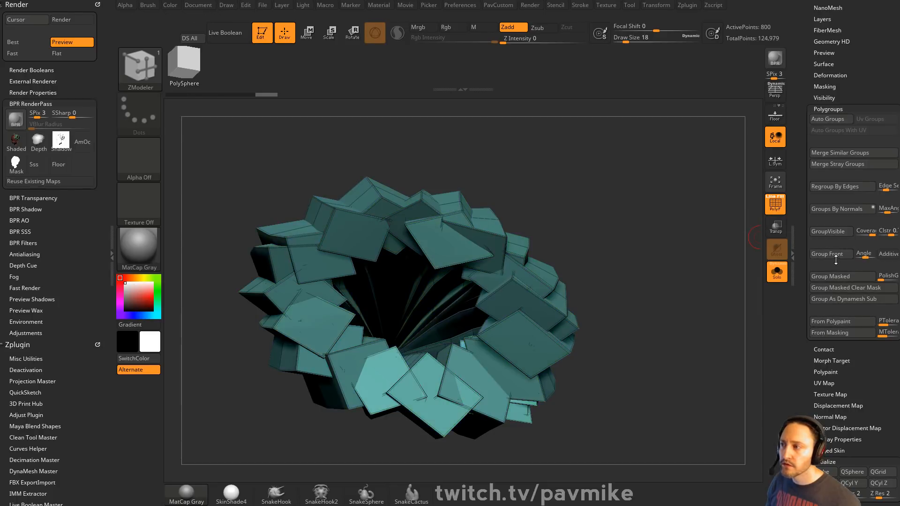
click(834, 232)
drag(693, 230, 653, 235)
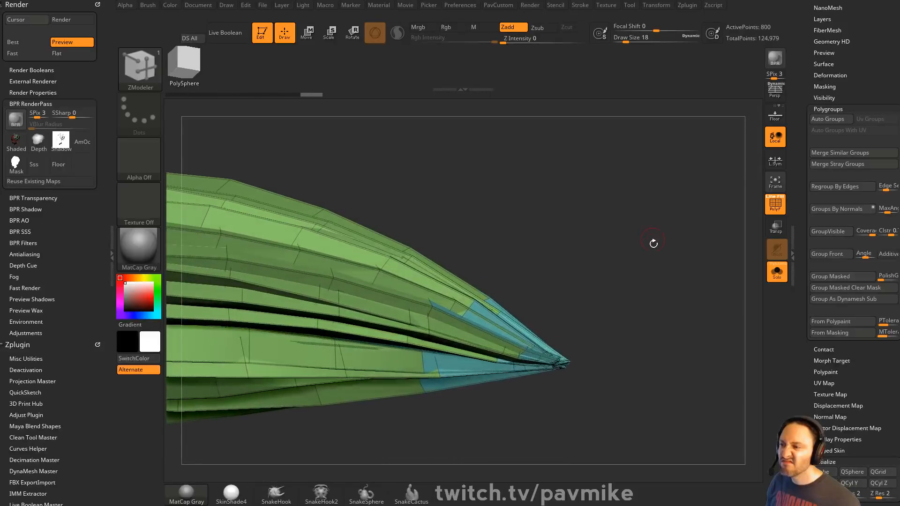
Assign the whole hair strand to a single polygroup and choose SelectLasso as the selection brush.
key(ctrl)
key(ctrl+w)
mouse_move(641, 275)
mouse_down()
mouse_move(639, 239)
mouse_move(640, 251)
mouse_up()
key(ctrl+shift)
ctrl+shift+click(158, 78)
ctrl+shift+click(380, 121)
Lasso the cap faces at the strand's pointed tip, invert the visibility and delete the hidden faces.
mouse_move(587, 373)
ctrl+shift+mouse_down()
mouse_move(566, 296)
mouse_move(538, 392)
ctrl+shift+mouse_up()
mouse_move(649, 276)
mouse_down()
mouse_move(628, 252)
mouse_move(630, 217)
mouse_move(657, 280)
mouse_move(648, 237)
mouse_move(707, 261)
mouse_move(623, 215)
mouse_move(630, 218)
mouse_up()
mouse_move(691, 332)
ctrl+shift+mouse_down()
mouse_move(610, 212)
mouse_move(617, 415)
mouse_move(677, 338)
ctrl+shift+mouse_up()
mouse_move(690, 241)
mouse_down()
mouse_move(648, 212)
mouse_move(665, 287)
mouse_move(665, 271)
mouse_up()
key(ctrl+shift)
key(space)
click(646, 207)
Isolate the cap faces at the strand's wide end, invert the visibility and delete the hidden faces.
mouse_move(646, 234)
alt+mouse_down()
mouse_move(560, 211)
mouse_move(740, 247)
mouse_move(653, 200)
mouse_move(689, 311)
mouse_move(624, 279)
alt+mouse_up()
mouse_move(213, 250)
ctrl+shift+mouse_down()
mouse_move(256, 316)
mouse_move(331, 281)
mouse_move(410, 392)
mouse_move(327, 398)
ctrl+shift+mouse_up()
mouse_move(302, 428)
ctrl+shift+mouse_down()
mouse_move(225, 282)
mouse_move(319, 126)
mouse_move(385, 182)
mouse_move(453, 447)
ctrl+shift+mouse_up()
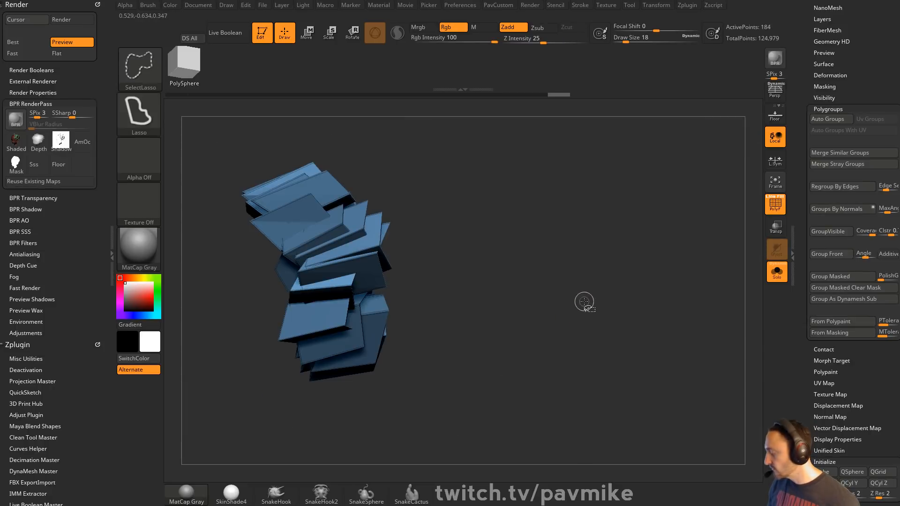
key(ctrl+shift+s)
drag(594, 255, 623, 256)
ctrl+shift+drag(512, 354, 495, 365)
key(3)
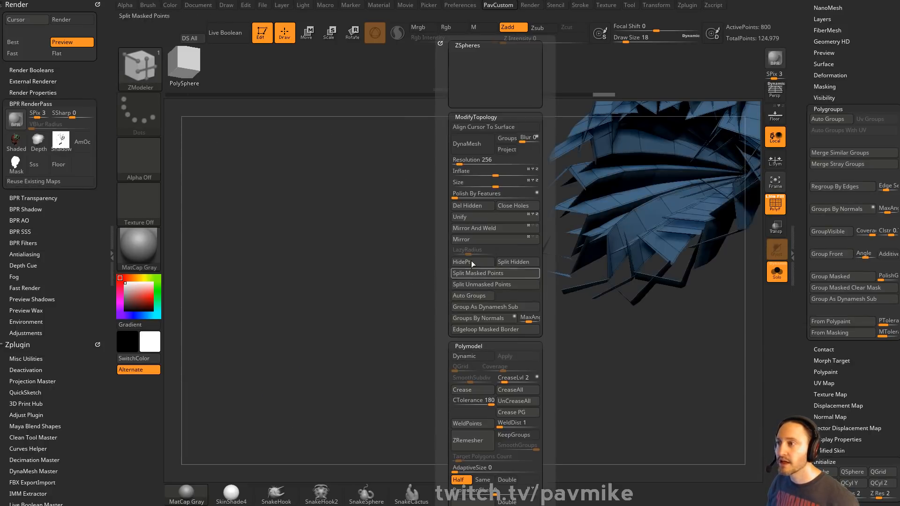
click(465, 205)
Regroup the faces of the open-ended strand and toggle the polyframe display to check its edges.
alt+drag(378, 246, 357, 258)
drag(705, 265, 686, 283)
key(3)
click(701, 318)
drag(672, 253, 621, 242)
key(shift+f)
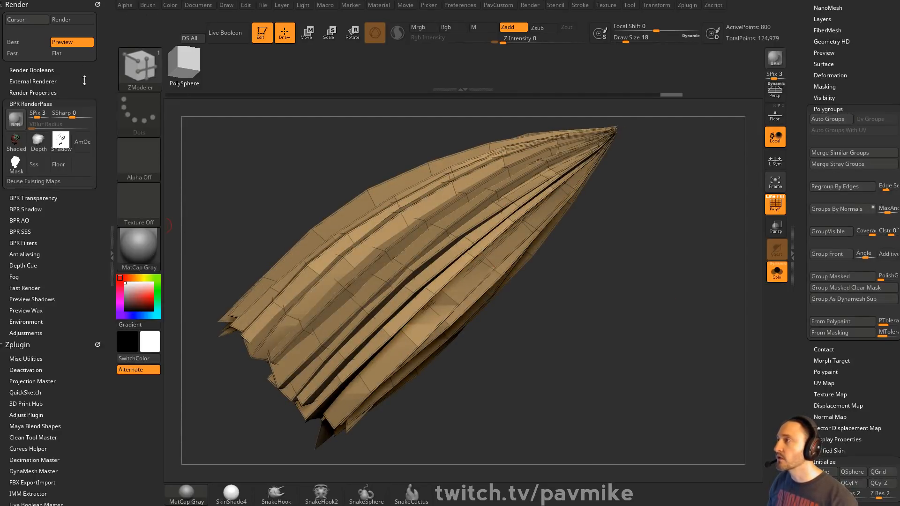
Remove the docked Render and Zplugin palettes from the tray and dock the Brush palette there.
drag(100, 196, 92, 236)
click(98, 5)
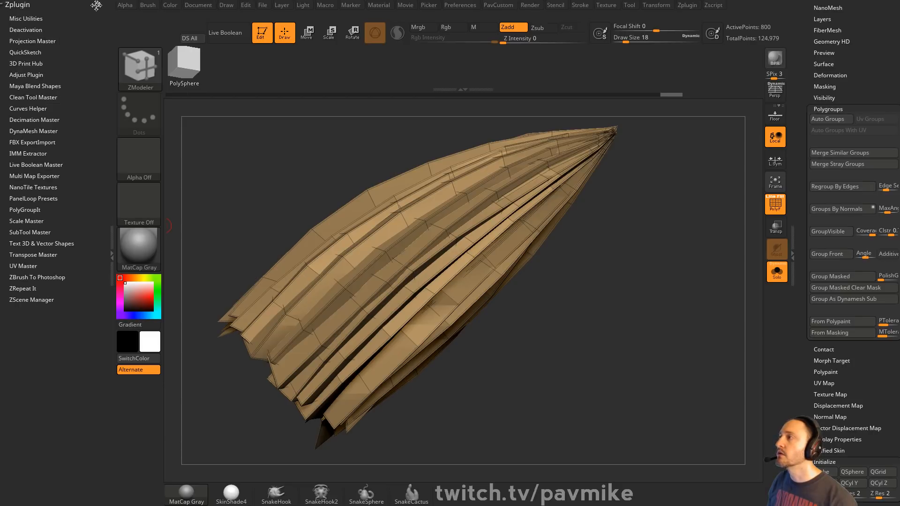
click(95, 4)
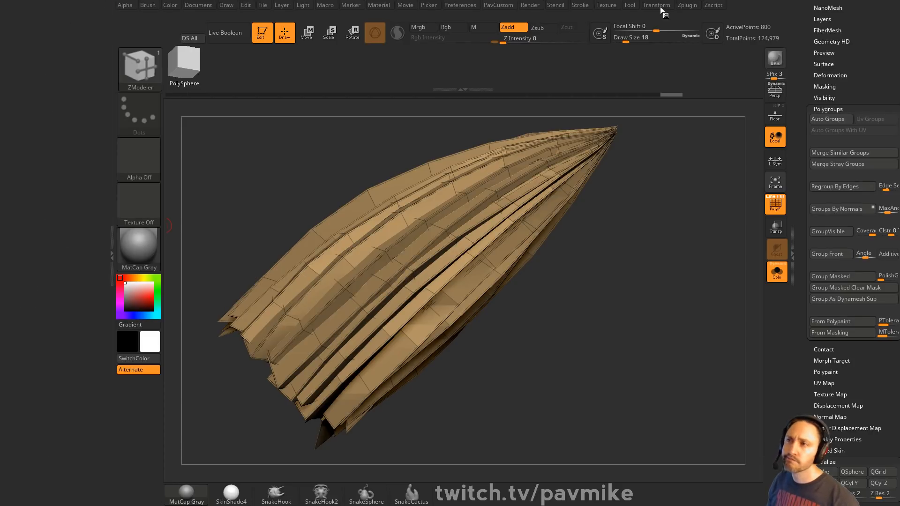
click(148, 7)
drag(142, 16, 5, 98)
Choose the InsertMesh_2 curve brush and set its draw size to 44.
key(b)
click(381, 466)
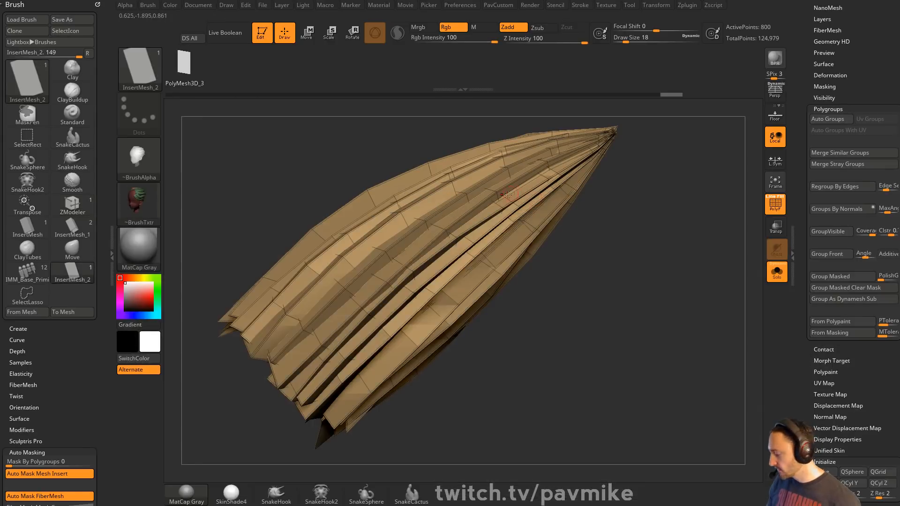
drag(645, 258, 613, 259)
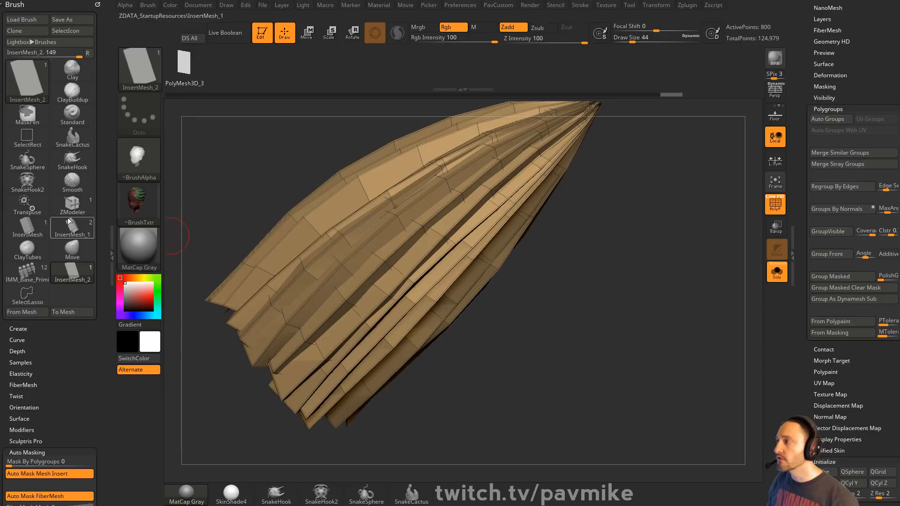
Dock the Stroke palette in the tray and run Frame Mesh along the strand's creased edges.
click(581, 9)
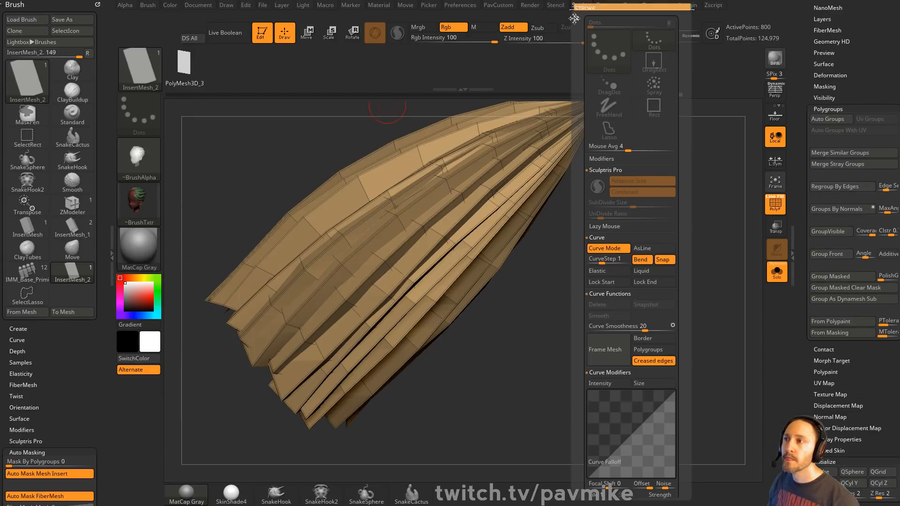
drag(574, 18, 105, 331)
scroll(47, 266, down, 5)
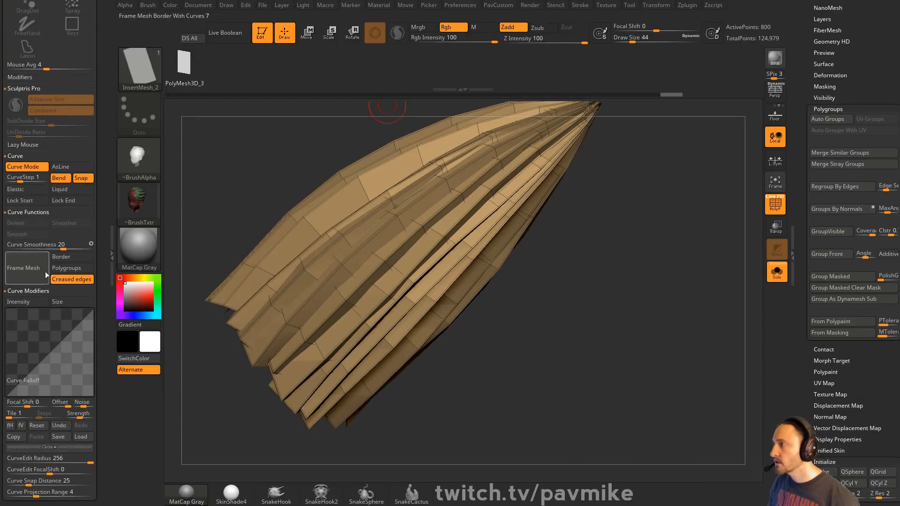
click(74, 279)
Apply the InsertMesh_2 geometry along all framed curves and set the draw size to 46.
key(s)
drag(607, 277, 613, 277)
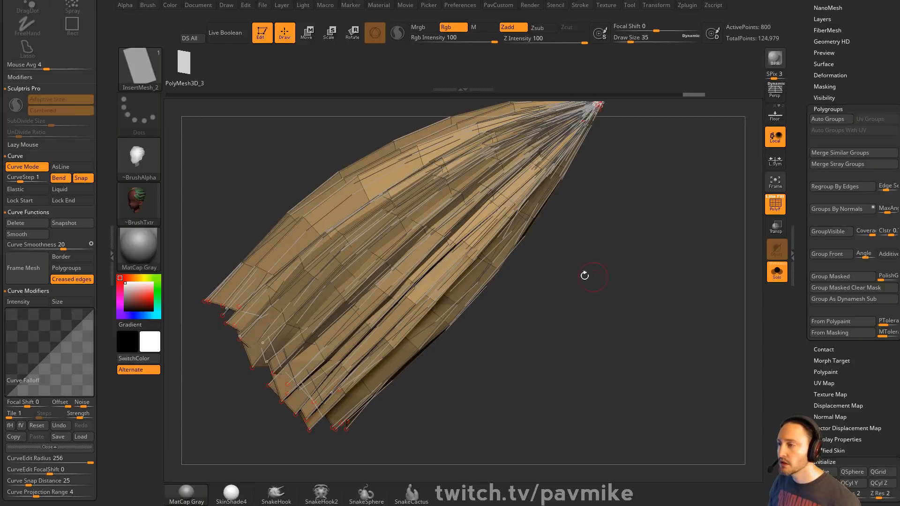
click(358, 248)
mouse_move(631, 245)
mouse_down()
mouse_move(646, 234)
mouse_move(695, 251)
mouse_up()
mouse_move(664, 248)
mouse_down()
mouse_move(538, 225)
mouse_move(440, 255)
mouse_move(611, 250)
mouse_move(642, 230)
mouse_move(616, 248)
mouse_move(642, 245)
mouse_up()
key(s)
click(393, 229)
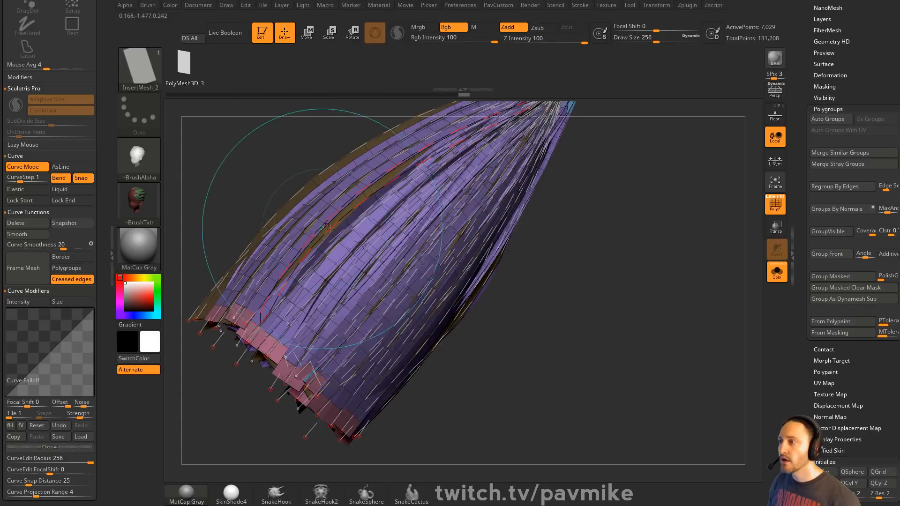
alt+drag(638, 246, 662, 251)
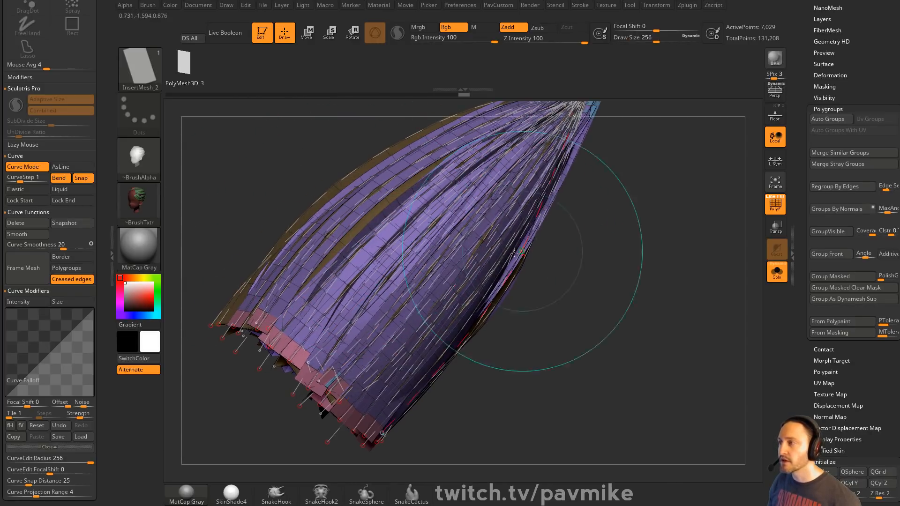
Delete the curves and split the unmasked points to separate the inserted strips from the original strand.
click(24, 223)
key(2)
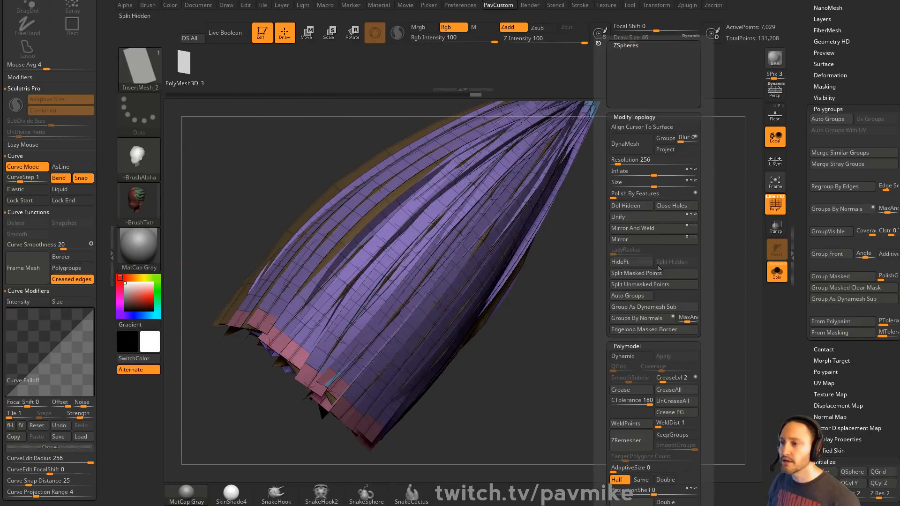
click(647, 283)
Try adjusting Inflate on the separated hair strips.
key(2)
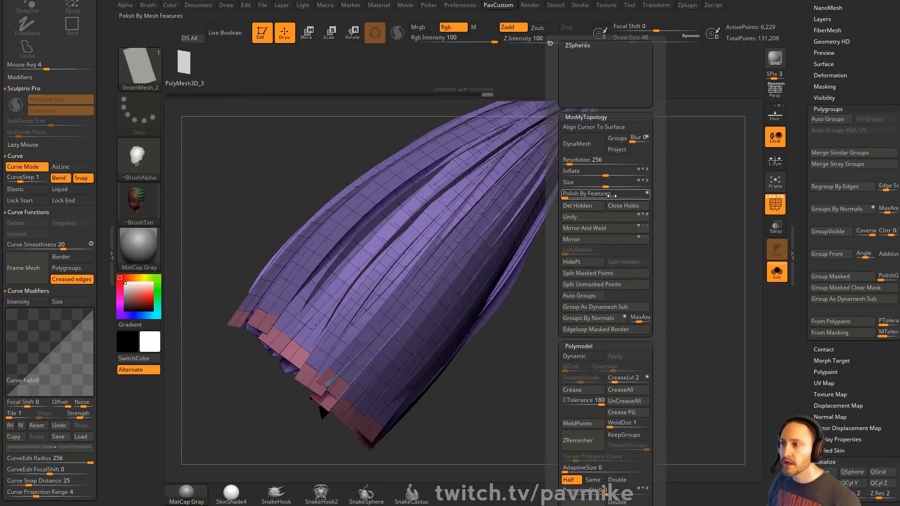
drag(608, 177, 603, 176)
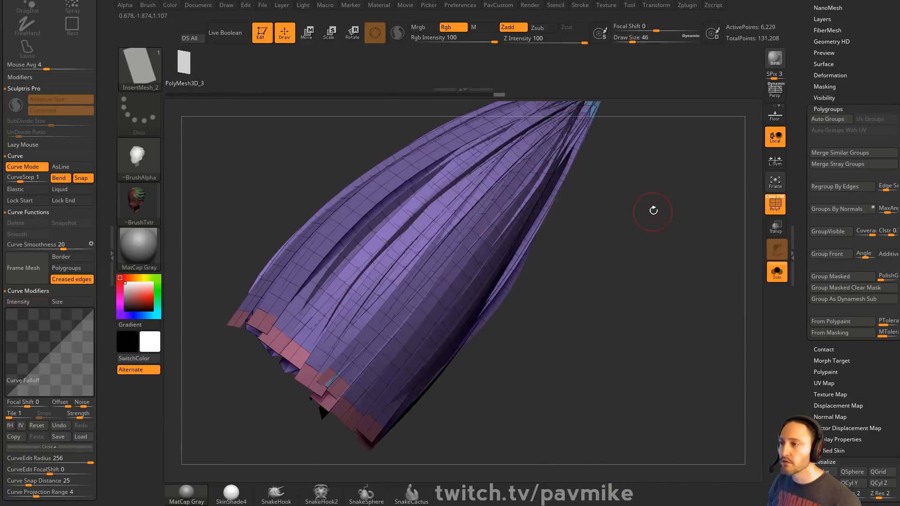
key(ctrl+z)
Try applying Auto Groups to the separated hair strips.
key(2)
click(662, 297)
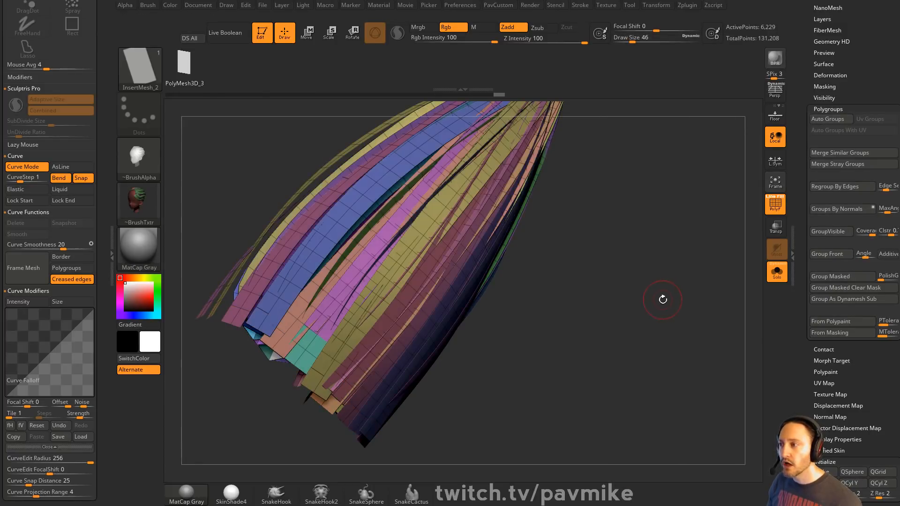
mouse_move(652, 285)
mouse_down()
mouse_move(663, 305)
mouse_move(609, 262)
mouse_move(528, 293)
mouse_move(587, 188)
mouse_move(638, 169)
mouse_move(614, 225)
mouse_up()
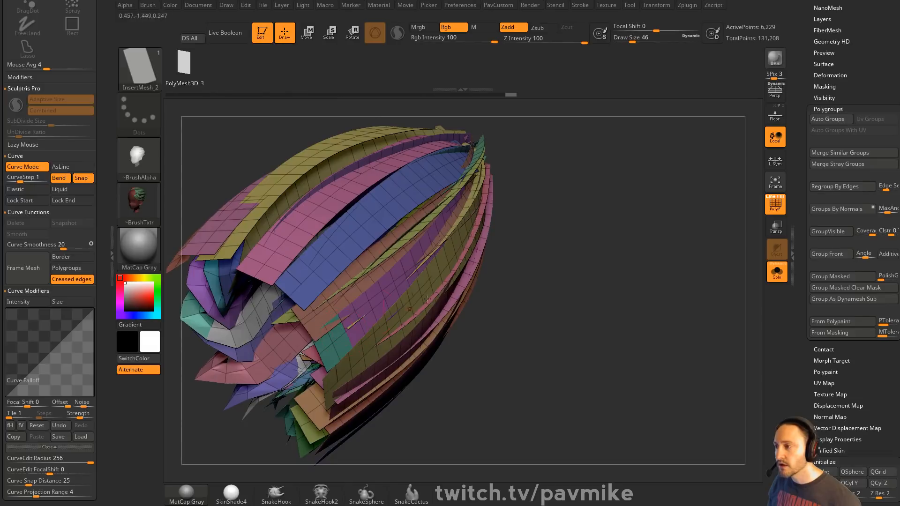
key(ctrl+z)
Try welding the strips' points with a weld distance of 15.
key(space)
drag(595, 400, 595, 343)
click(651, 369)
click(635, 369)
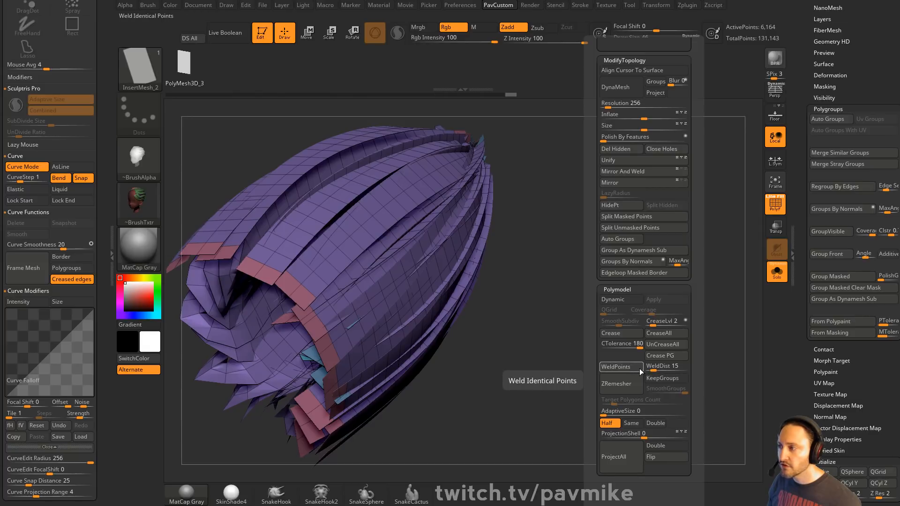
key(ctrl+z)
Weld the strips' points with a weld distance of 1 and apply Auto Groups.
click(631, 369)
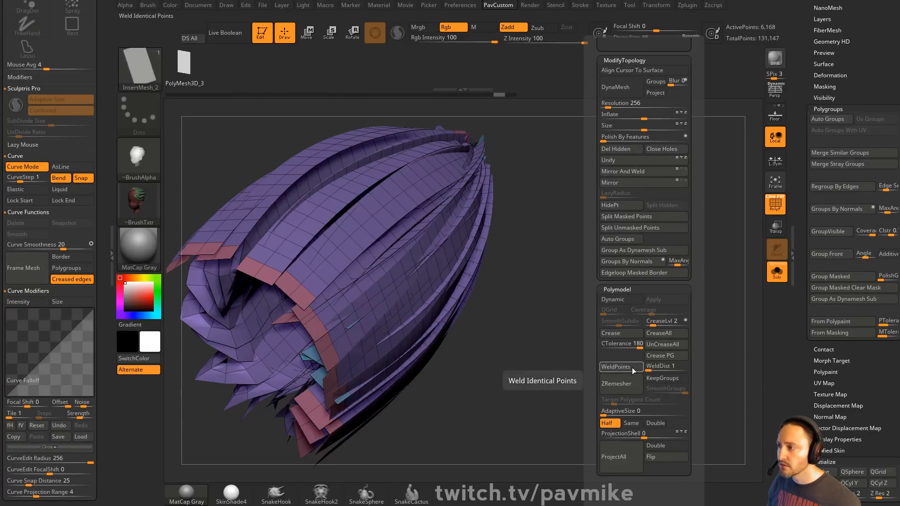
key(2)
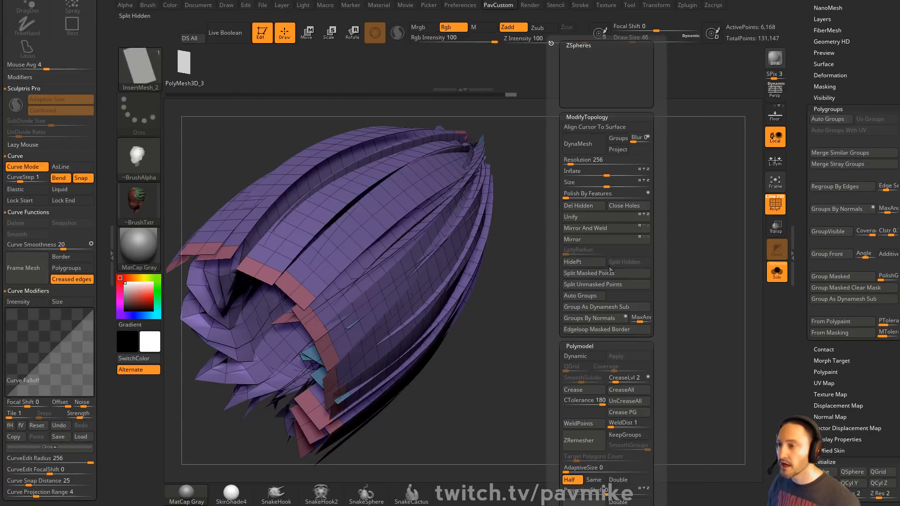
click(586, 294)
Assign all inserted strips to one polygroup and turn off Solo to show the surrounding hair.
drag(543, 262, 408, 206)
key(ctrl+w)
key(ctrl+shift+s)
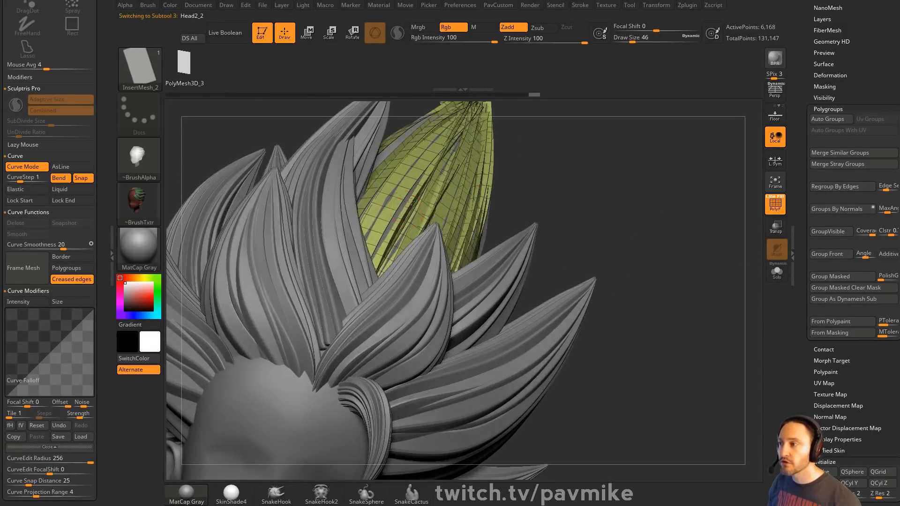
Select the original low-poly strand Head2_2, solo it and assign its polygroups by normals.
alt+click(404, 205)
click(777, 272)
key(space)
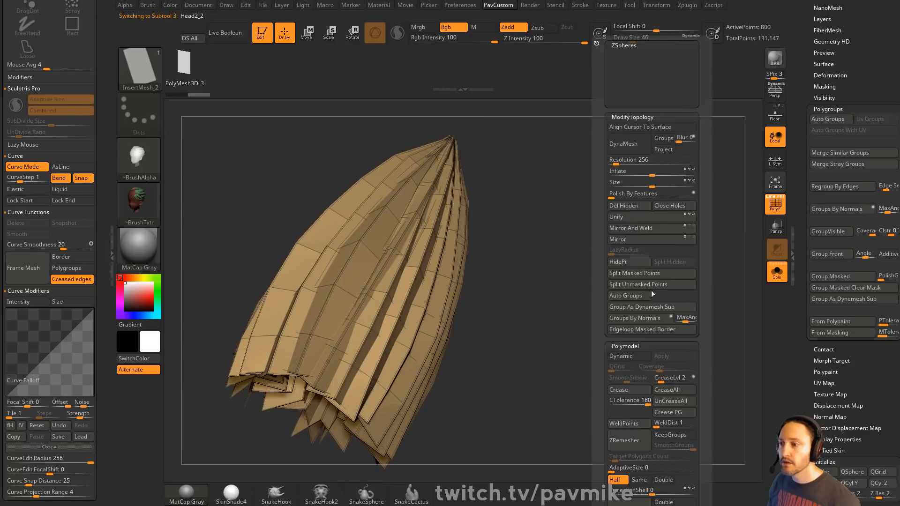
click(642, 319)
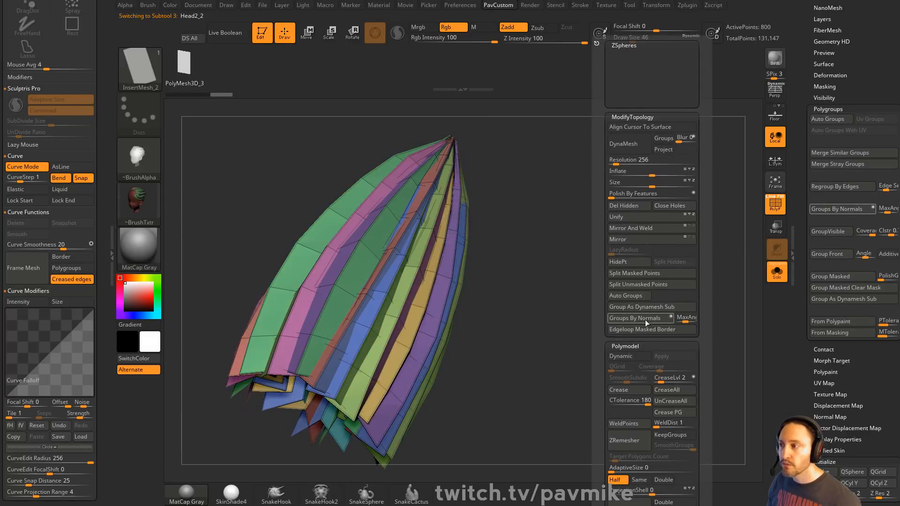
Split the soloed strand into separate subtools by polygroup with Groups Split.
scroll(787, 239, up, 1)
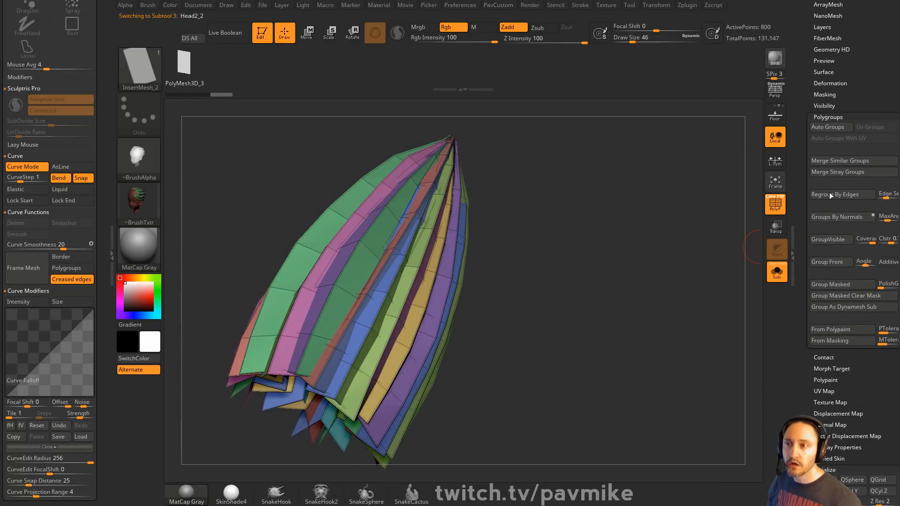
drag(799, 172, 789, 333)
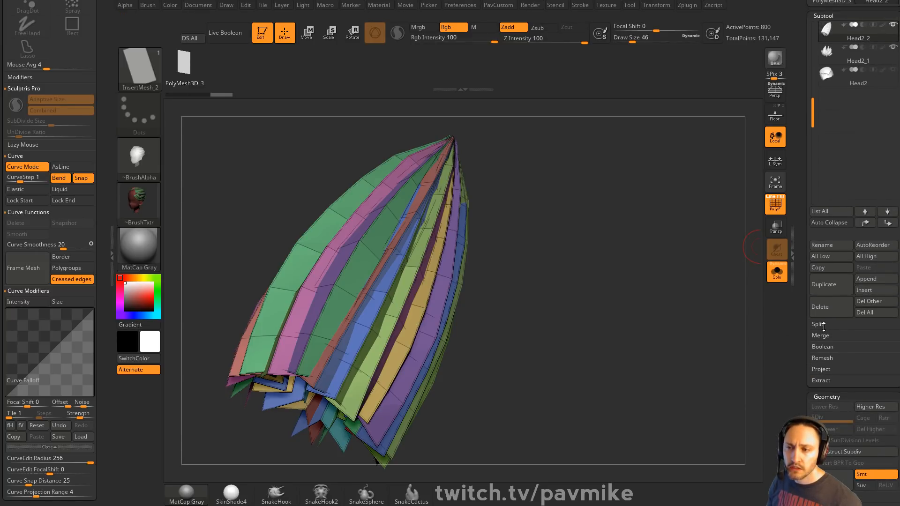
drag(803, 336, 809, 226)
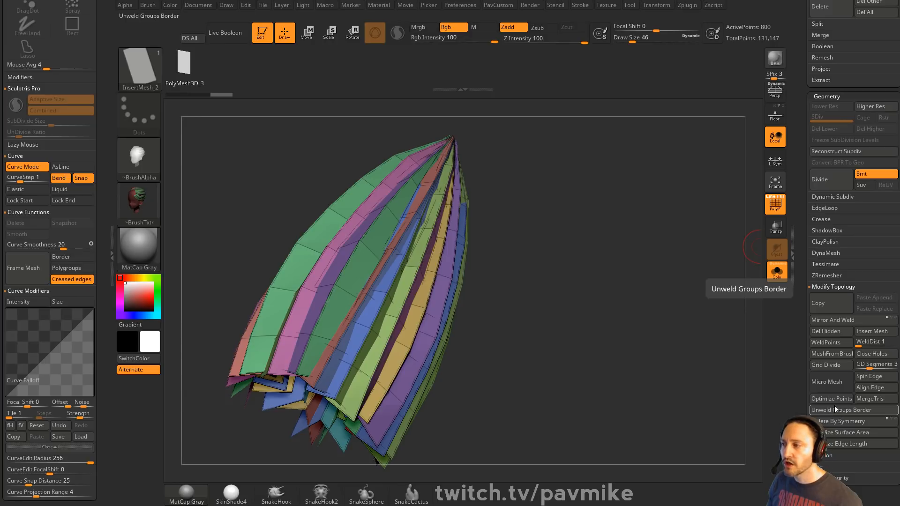
mouse_move(803, 346)
mouse_down()
mouse_move(805, 411)
mouse_move(805, 393)
mouse_up()
key(shift)
click(817, 324)
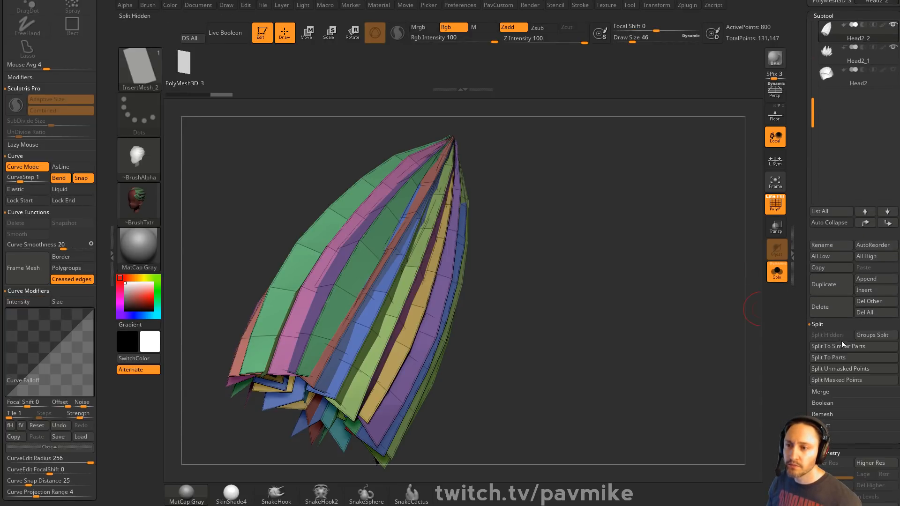
click(868, 336)
click(815, 356)
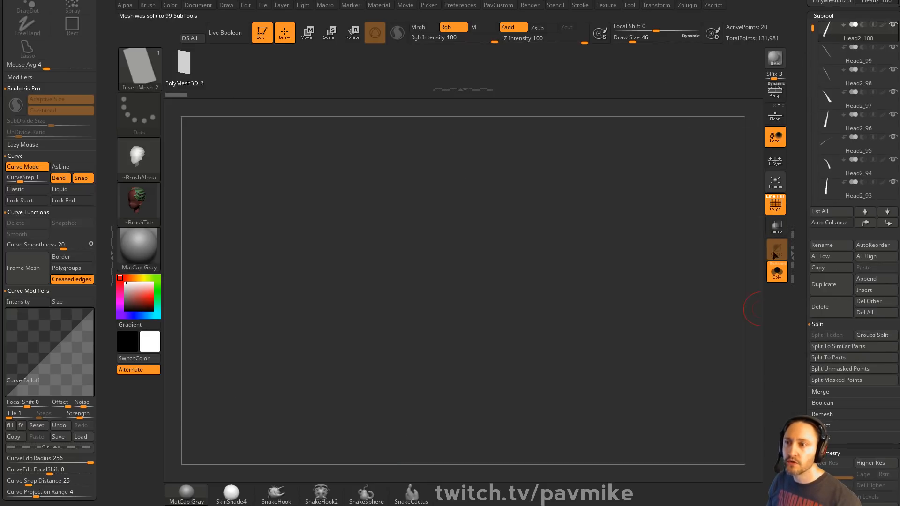
Turn off Solo and hide the spiky hair, the Head subtool and the Head1 strip strand.
click(777, 272)
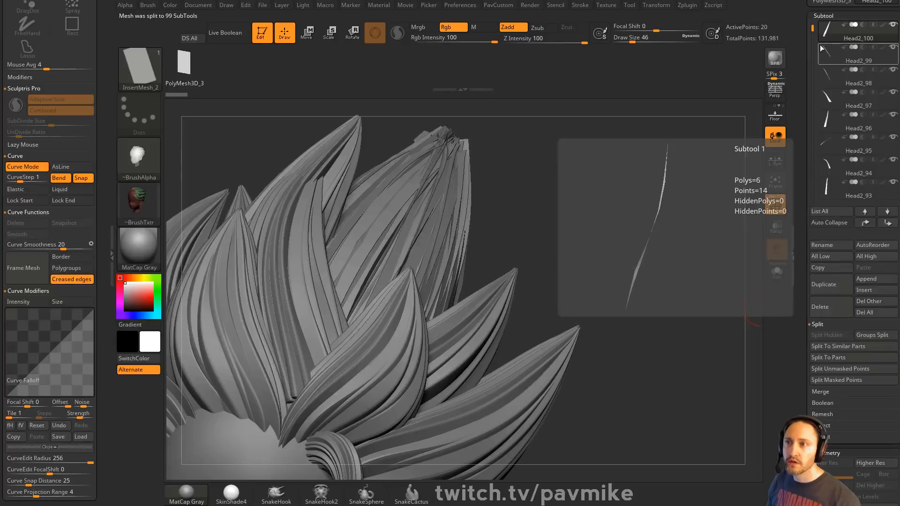
drag(813, 27, 809, 191)
click(892, 115)
key(f)
drag(812, 190, 808, 20)
click(841, 169)
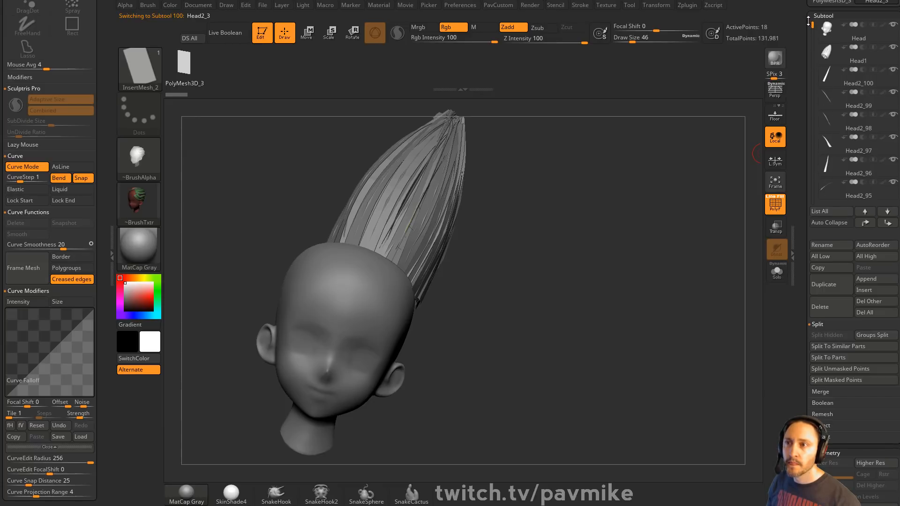
click(893, 48)
click(892, 25)
drag(595, 176, 633, 223)
Merge the visible split strand pieces into a new tool and switch to Merged_Head2_99.
click(862, 105)
scroll(802, 239, down, 3)
shift+click(825, 325)
scroll(844, 325, up, 1)
scroll(833, 182, up, 5)
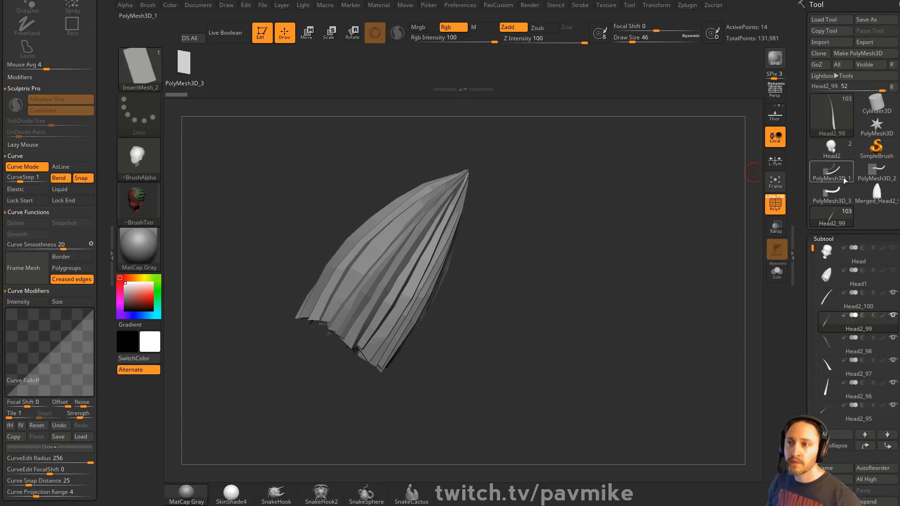
click(875, 194)
drag(799, 268, 797, 211)
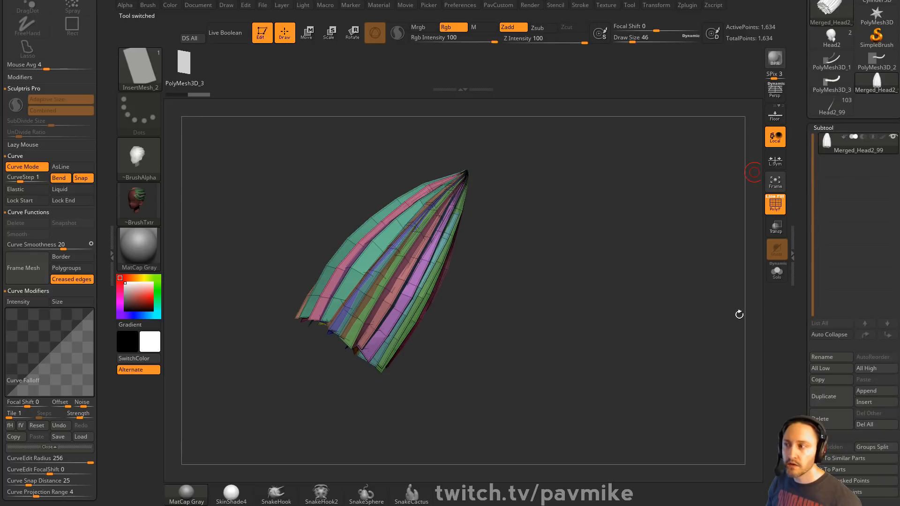
Append the Head2_99 strand to the merged tool as a subtool.
key(1)
drag(554, 175, 540, 177)
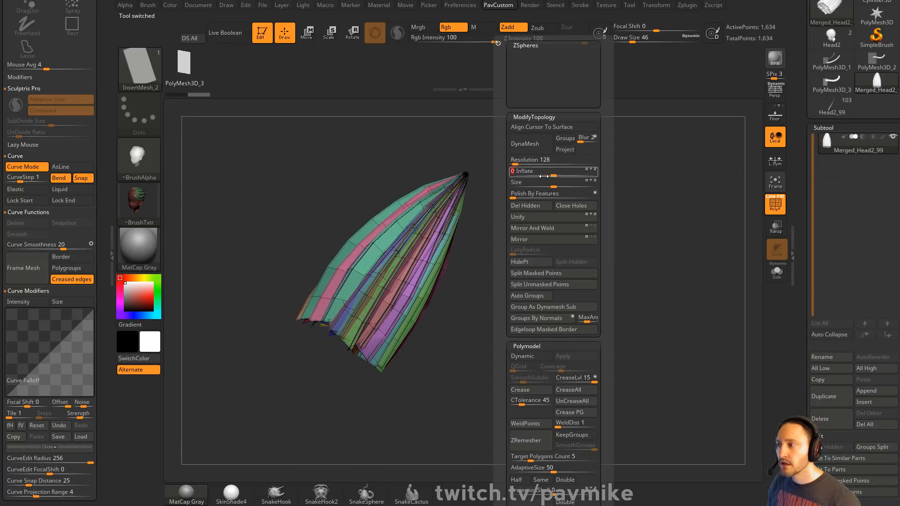
click(869, 391)
mouse_move(587, 387)
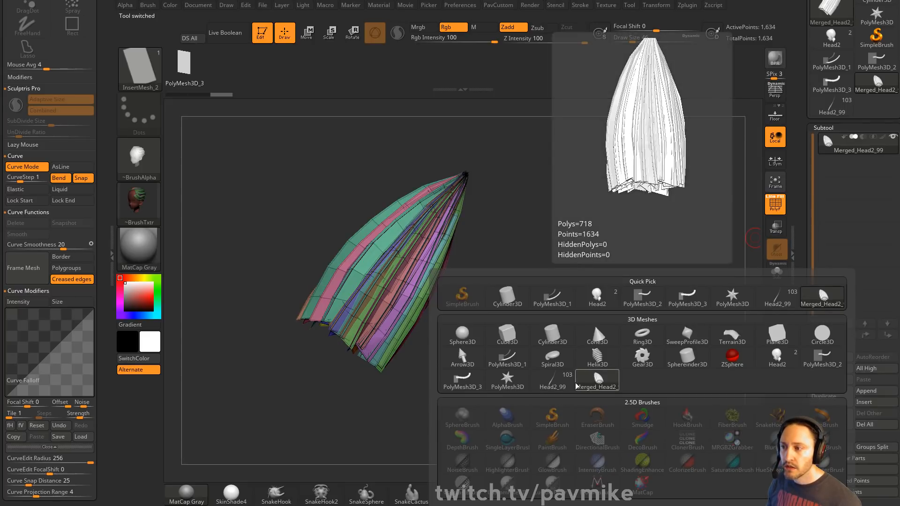
click(560, 381)
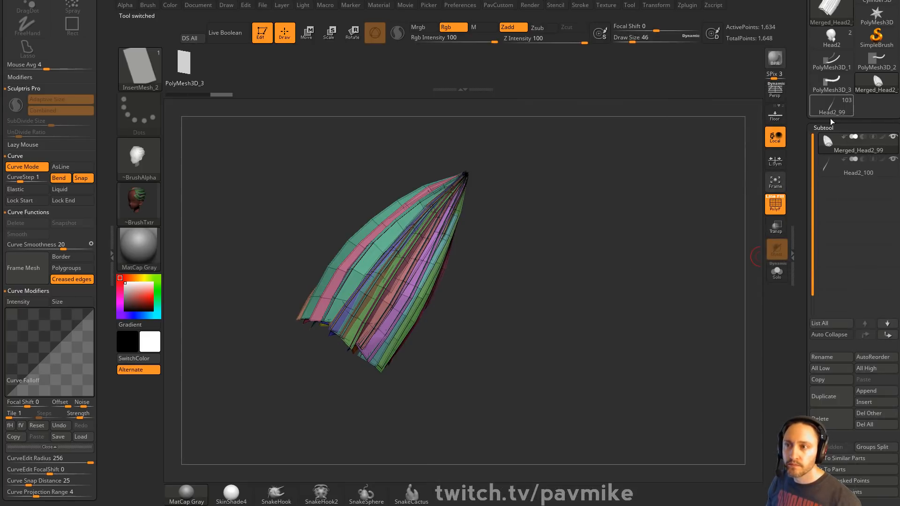
Make the Head1 strip strand active in the original tool, return to Merged_Head2_99 and append that strand to it.
click(834, 110)
mouse_move(847, 176)
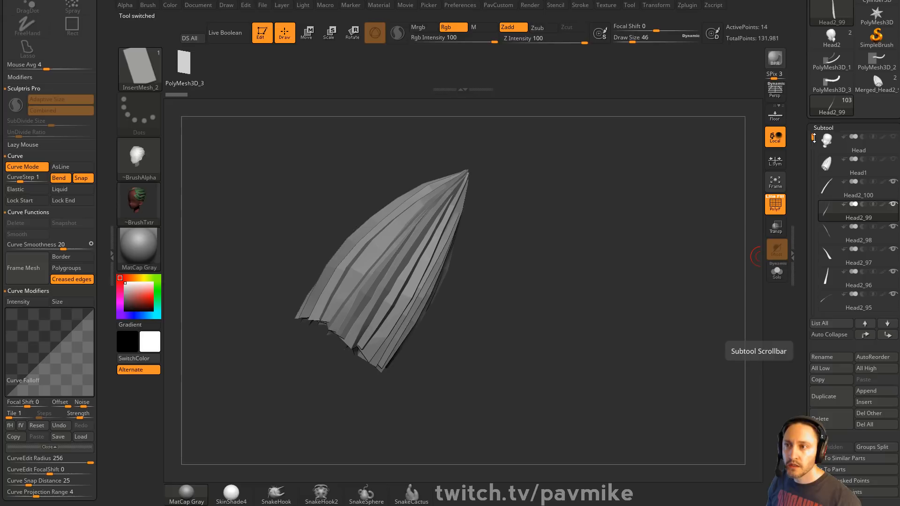
click(854, 175)
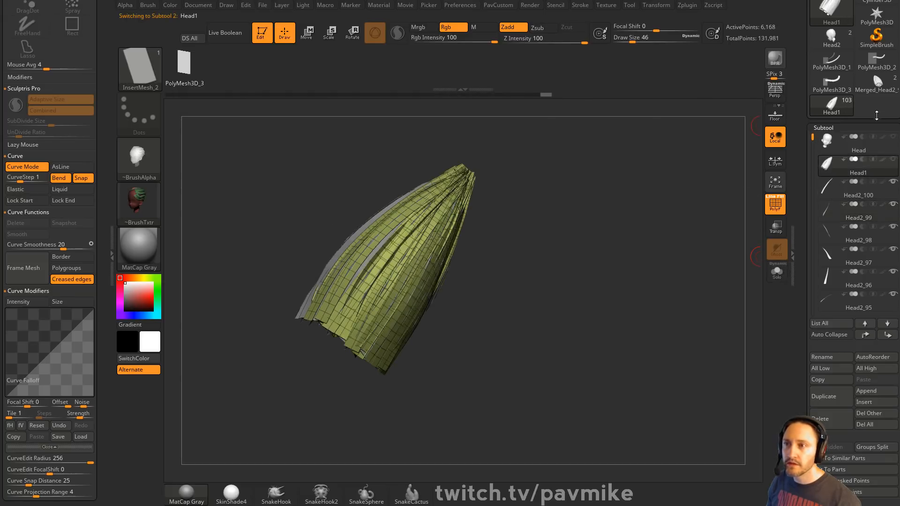
click(877, 91)
click(868, 394)
click(672, 378)
click(875, 390)
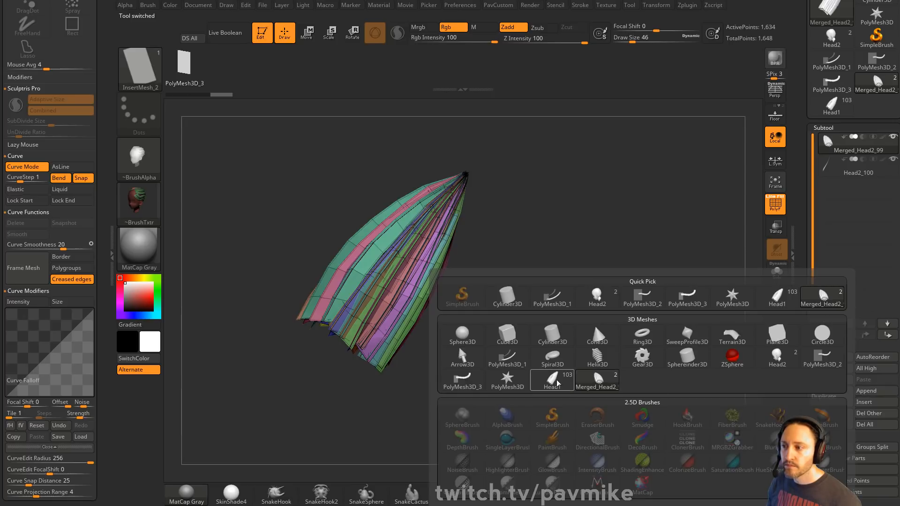
click(581, 361)
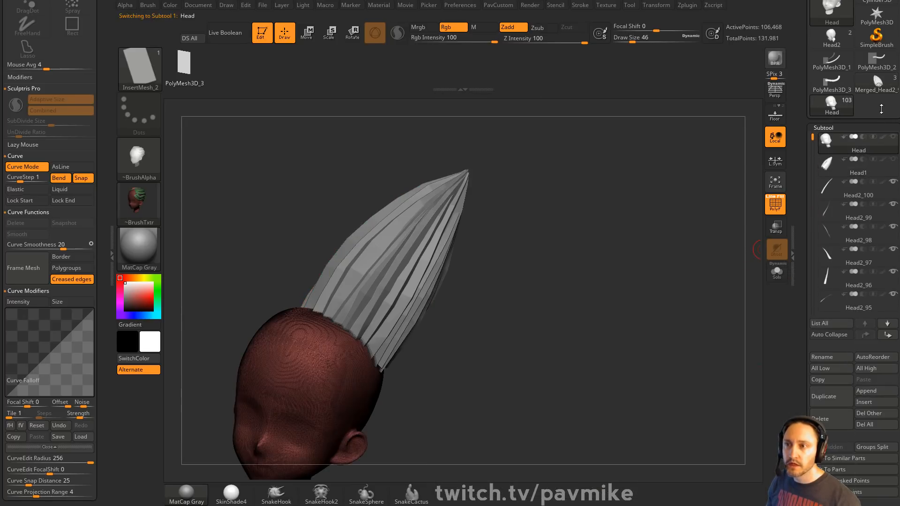
Append the Head mesh to the merged tool and delete all subtools of the original head tool.
click(866, 391)
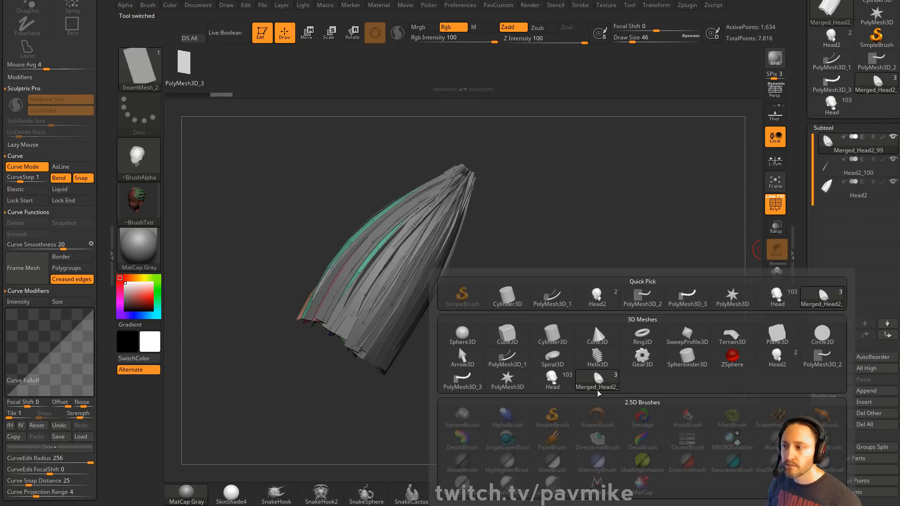
click(548, 380)
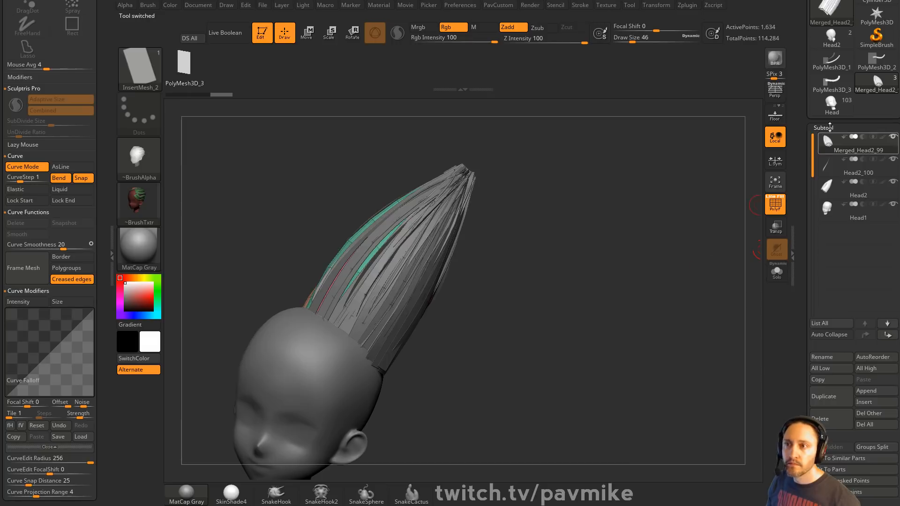
click(864, 426)
click(744, 443)
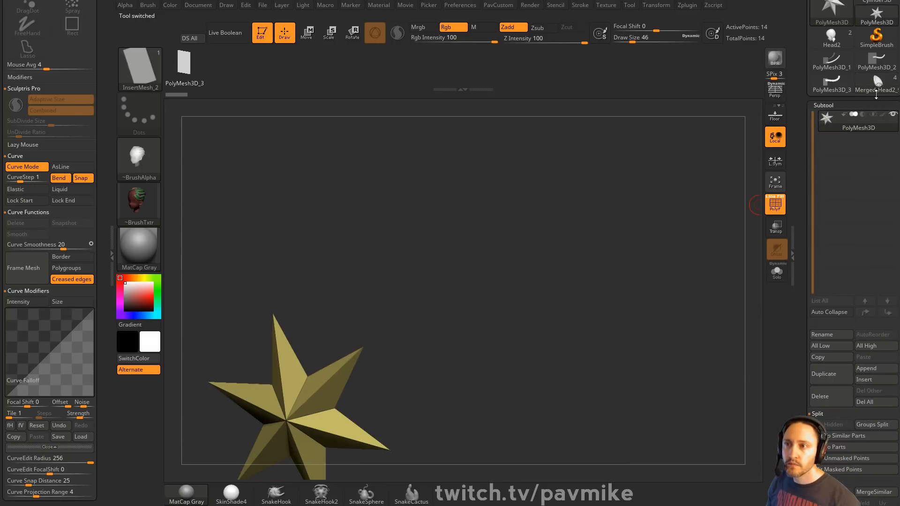
Return to the merged tool and delete its stray Head2_100 strand subtool.
click(876, 83)
click(864, 150)
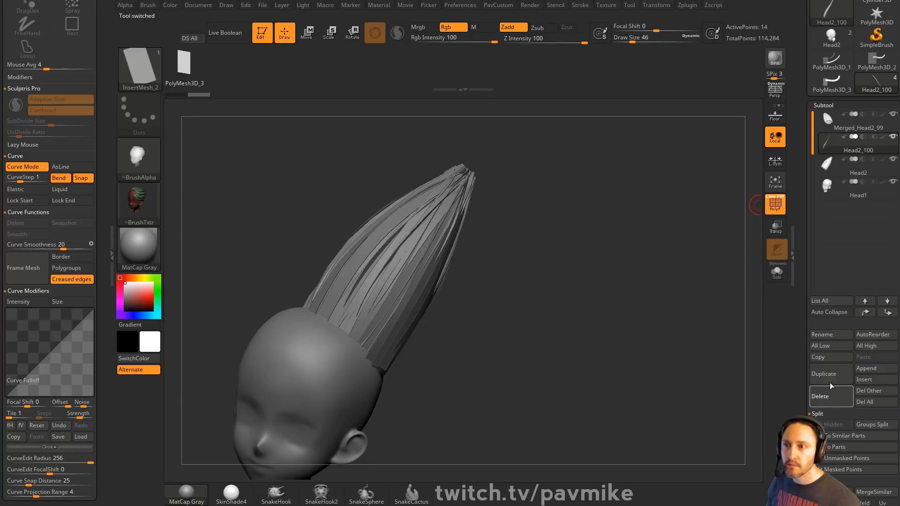
click(828, 394)
Turn on Topological auto masking for the current insert brush, with the strip strand Head2 active.
mouse_move(639, 230)
mouse_down()
mouse_move(638, 253)
mouse_move(641, 233)
mouse_up()
key(s)
drag(641, 232, 625, 233)
mouse_move(626, 235)
alt+mouse_down()
mouse_move(633, 251)
mouse_move(648, 216)
mouse_move(752, 216)
alt+mouse_up()
key(grave)
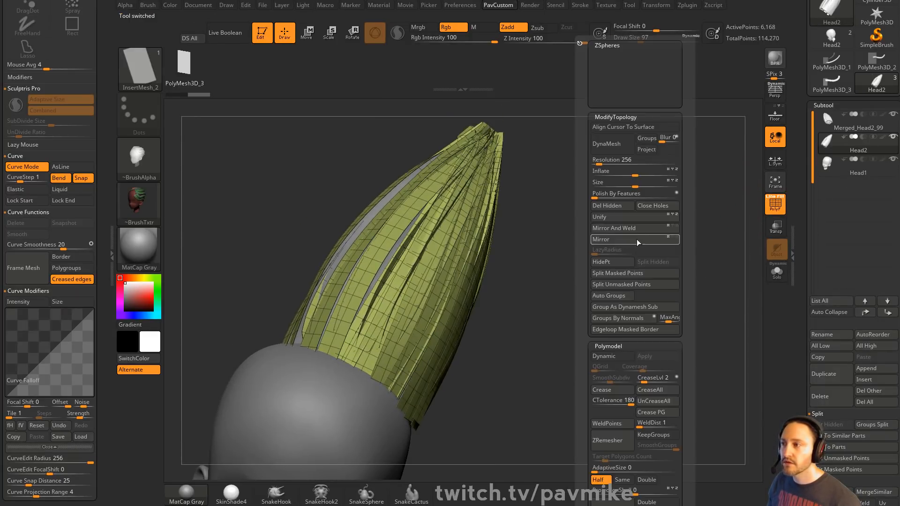
drag(634, 175, 625, 175)
mouse_move(566, 192)
mouse_down()
mouse_move(526, 185)
mouse_move(600, 182)
mouse_move(647, 195)
mouse_up()
drag(107, 259, 116, 92)
click(29, 267)
drag(624, 257, 630, 247)
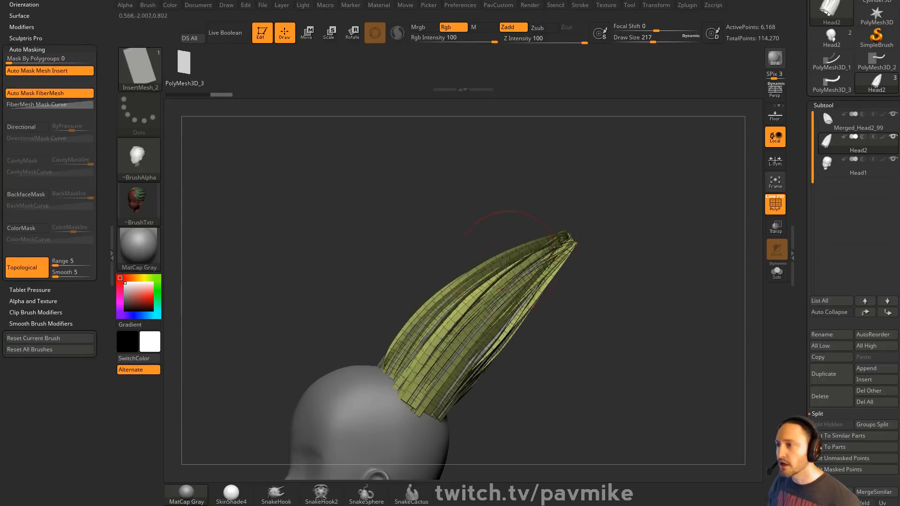
Switch to the Move brush, try bulging the strip strand outward without topological masking and undo the stroke.
key(b)
key(m)
key(v)
mouse_move(463, 269)
mouse_down()
mouse_move(423, 215)
mouse_move(436, 226)
mouse_up()
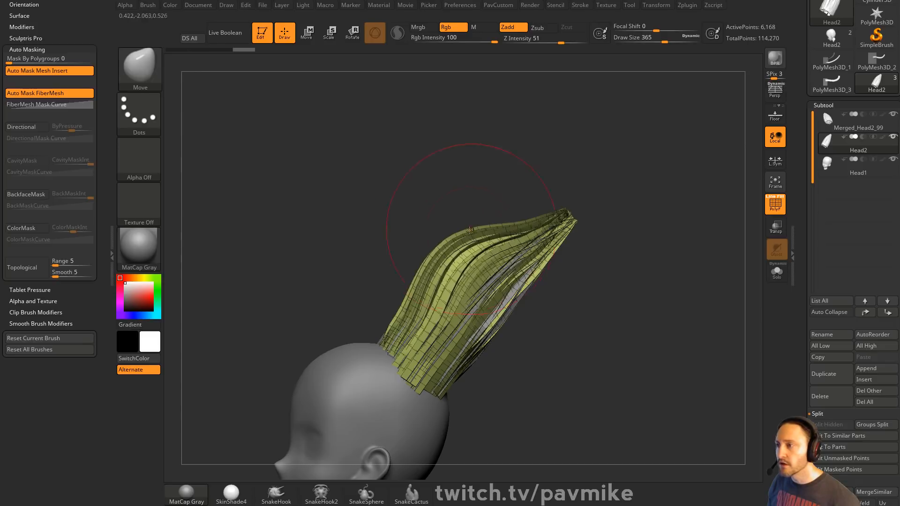
key(ctrl+z)
Enable Topological auto masking for the Move brush and pull individual strips of the Head2 strand outward.
click(29, 267)
click(89, 258)
drag(586, 284, 593, 274)
mouse_move(439, 271)
mouse_down()
mouse_move(399, 221)
mouse_move(417, 236)
mouse_up()
mouse_move(566, 272)
mouse_down()
mouse_move(580, 283)
mouse_move(585, 275)
mouse_up()
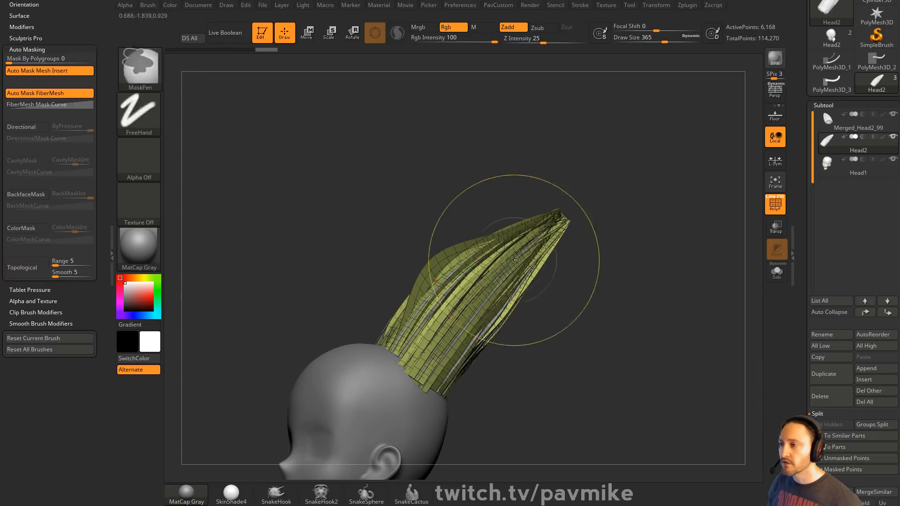
drag(493, 290, 544, 306)
drag(567, 300, 610, 316)
drag(428, 269, 394, 277)
drag(566, 213, 604, 216)
drag(412, 276, 391, 278)
mouse_move(566, 226)
mouse_down()
mouse_move(540, 227)
mouse_move(544, 253)
mouse_move(548, 215)
mouse_move(511, 212)
mouse_up()
Make the low-poly Merged_Head2_99 active and pull several of its strips away from the bundle with the Move brush.
alt+click(436, 254)
mouse_move(415, 233)
mouse_down()
mouse_move(519, 276)
mouse_move(527, 260)
mouse_move(601, 268)
mouse_up()
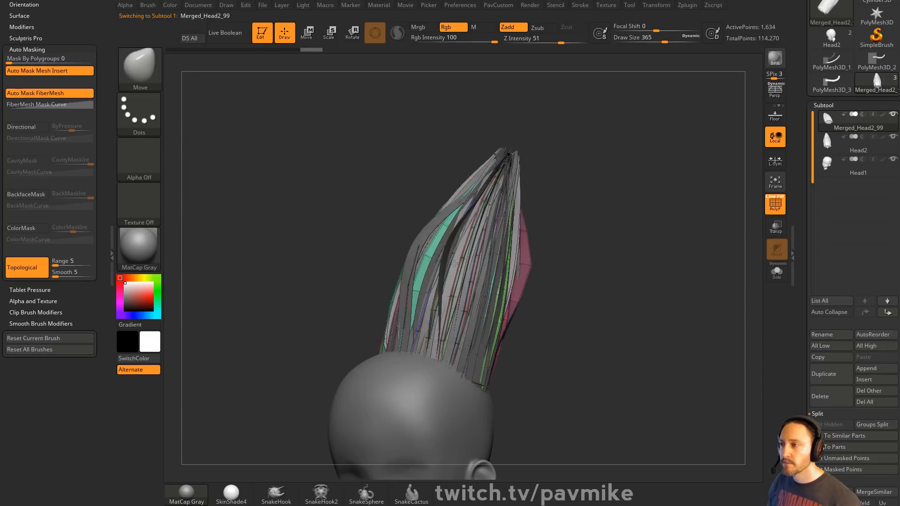
drag(450, 254, 371, 258)
drag(591, 215, 487, 226)
drag(423, 275, 368, 303)
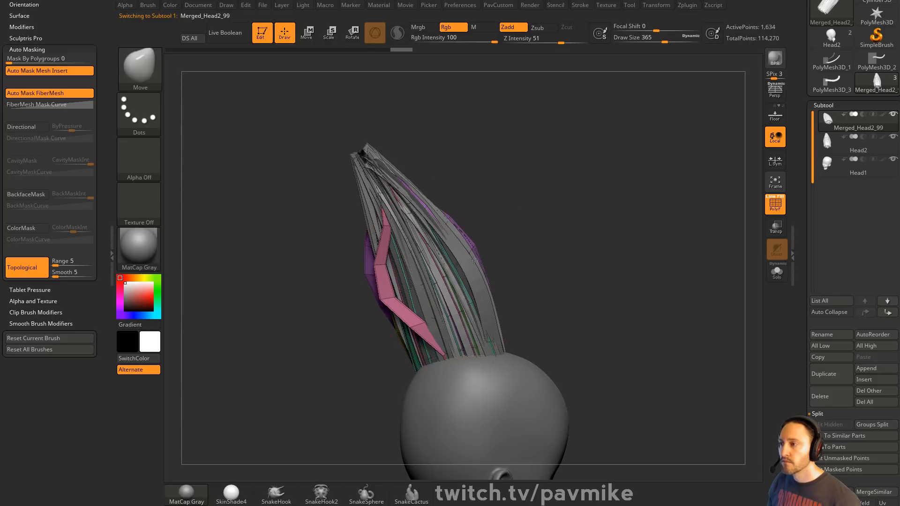
drag(596, 220, 694, 210)
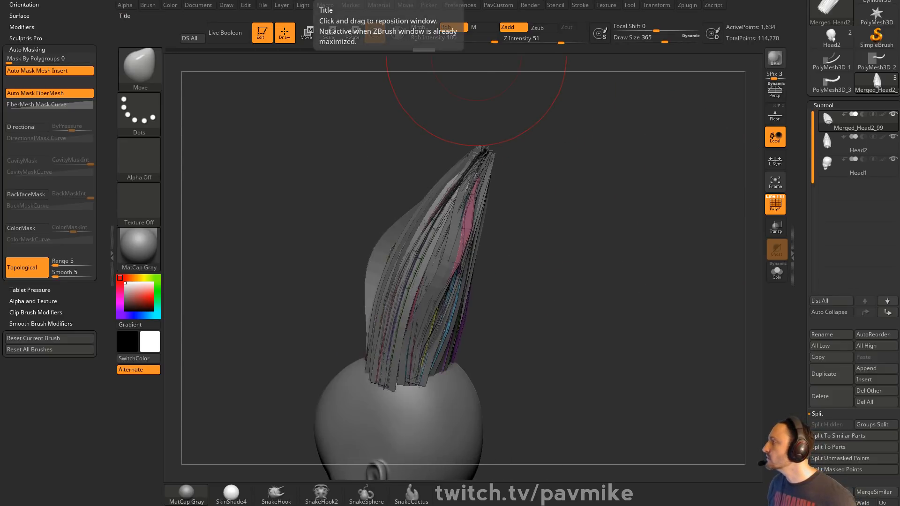
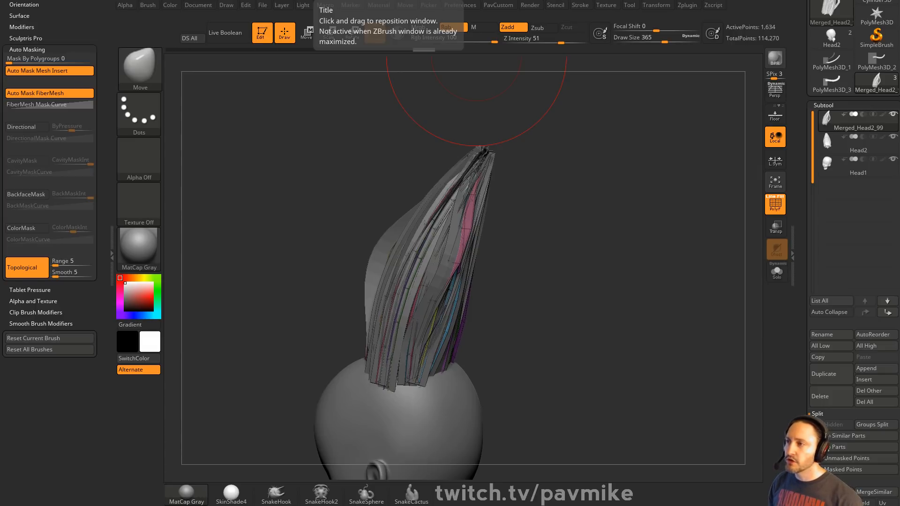
Make the Head1 subtool active and hide the Head2 and Merged_Head2_99 hair subtools.
key(s)
mouse_move(549, 171)
mouse_down()
mouse_move(635, 183)
mouse_move(624, 188)
mouse_up()
drag(626, 189, 738, 193)
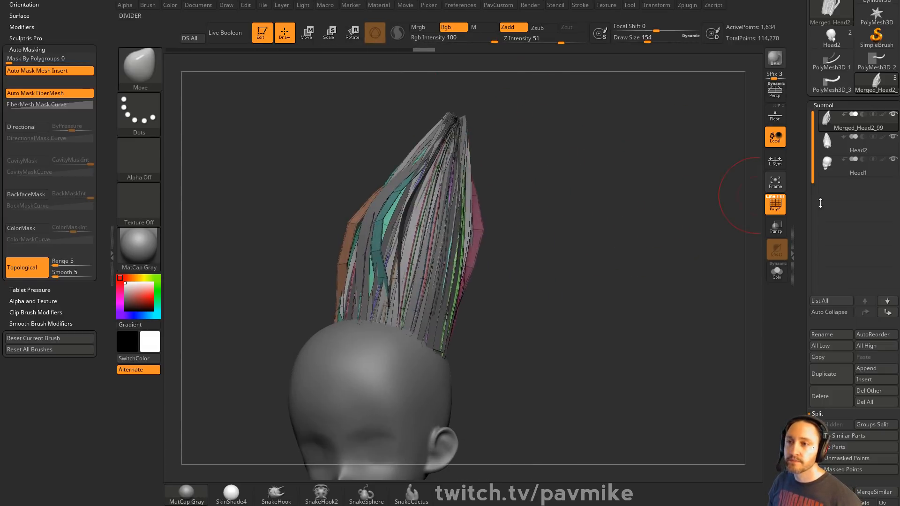
drag(801, 102, 802, 213)
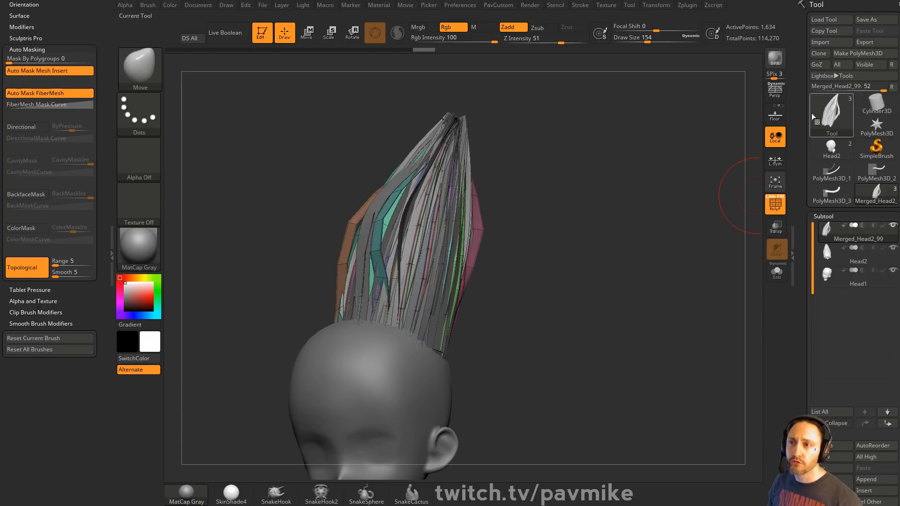
click(848, 284)
click(891, 250)
click(891, 225)
alt+drag(644, 300, 612, 231)
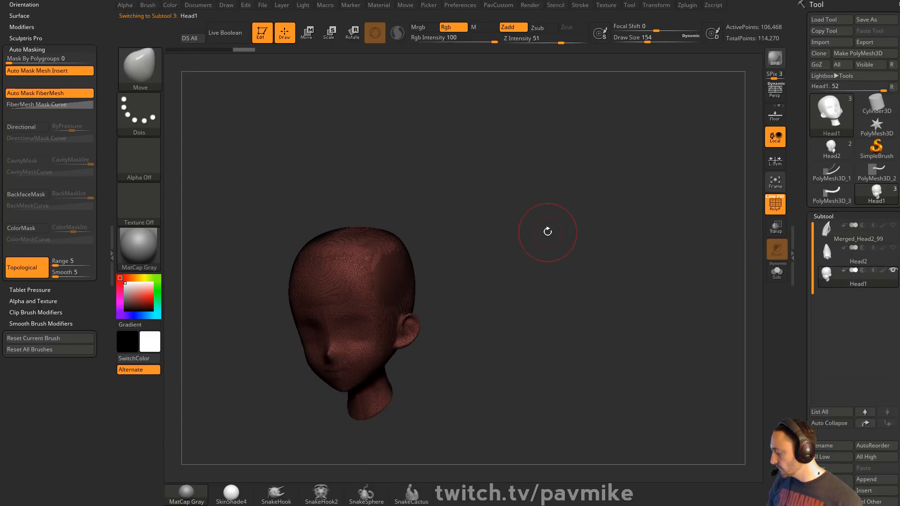
Load the IMM ModelKit insert brush and expand its Modifiers settings.
key(b)
key(i)
click(700, 336)
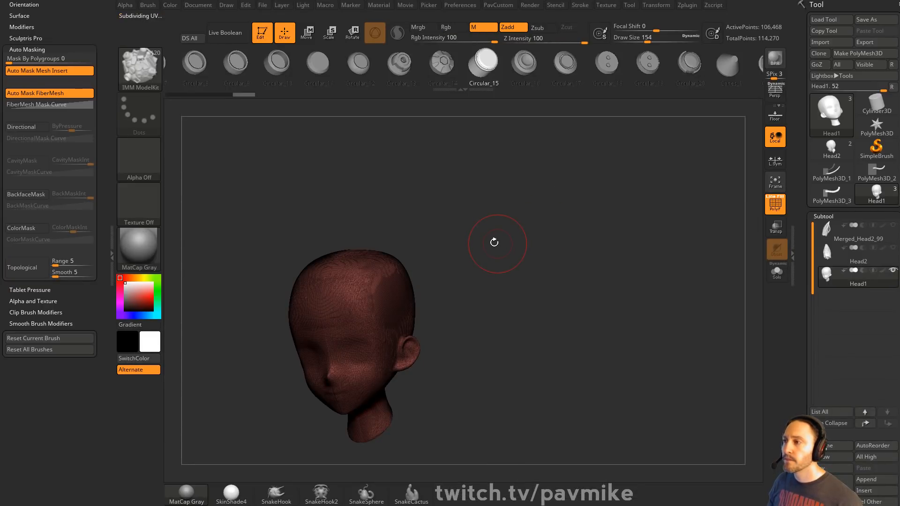
key(m)
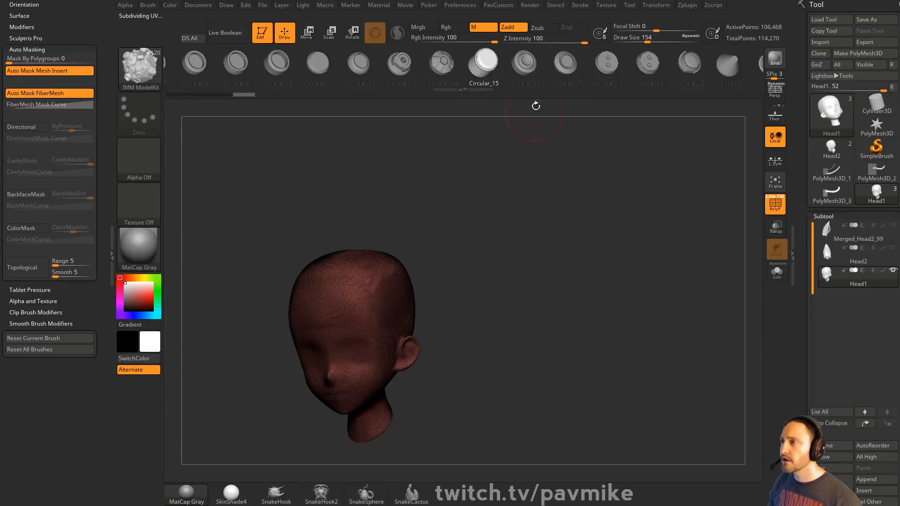
drag(82, 312, 101, 499)
mouse_move(104, 14)
mouse_down()
mouse_move(108, 328)
mouse_move(97, 7)
mouse_move(96, 51)
mouse_up()
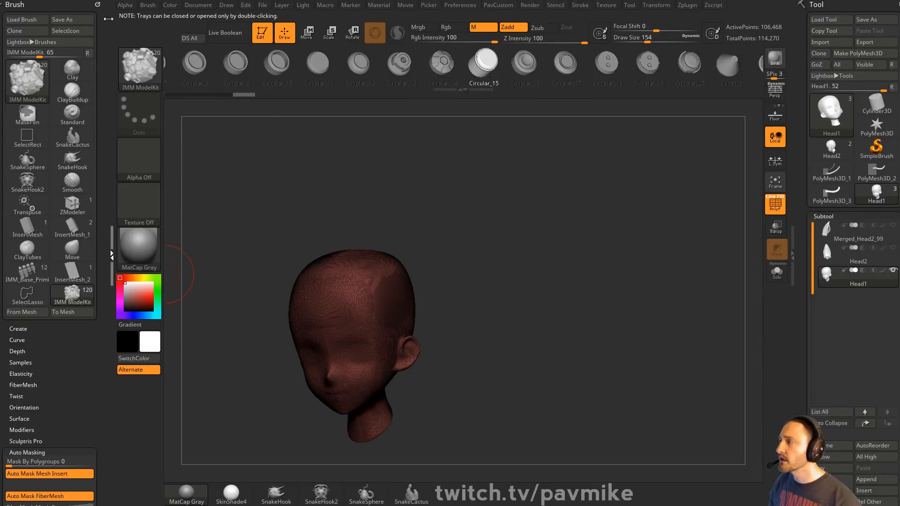
click(21, 429)
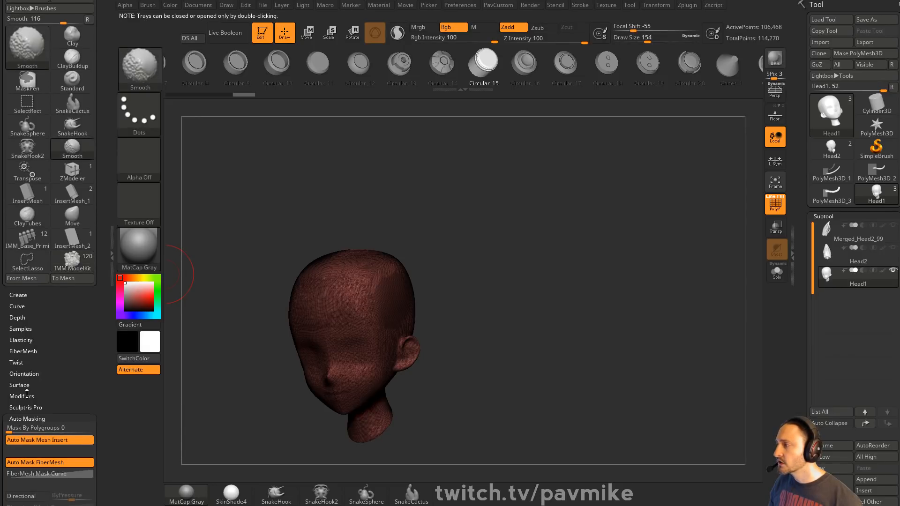
drag(76, 342, 142, 182)
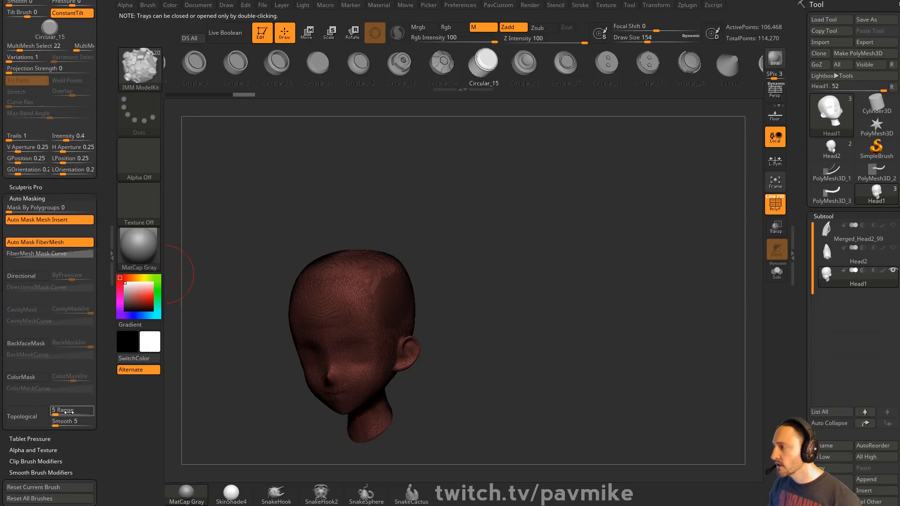
drag(80, 183, 84, 276)
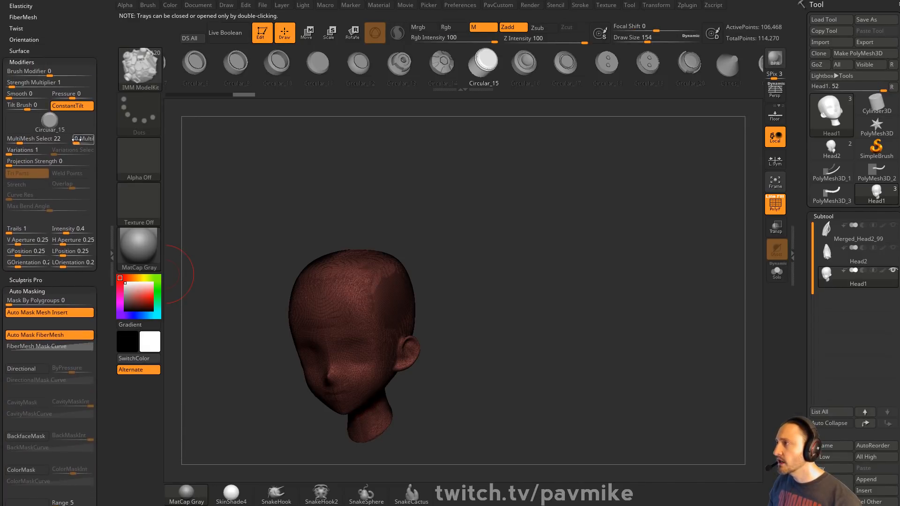
drag(77, 140, 80, 140)
Insert several ModelKit parts over the head, including a vented box, a large capped cylinder, a ribbed pipe and a bracket.
drag(359, 293, 404, 339)
mouse_move(484, 297)
mouse_down()
mouse_move(427, 290)
mouse_move(439, 294)
mouse_up()
drag(450, 318, 473, 338)
mouse_move(569, 225)
alt+mouse_down()
mouse_move(518, 241)
mouse_move(508, 285)
alt+mouse_up()
drag(397, 271, 412, 285)
drag(337, 275, 368, 298)
drag(384, 234, 393, 241)
drag(496, 260, 609, 238)
drag(344, 287, 364, 305)
drag(309, 272, 330, 290)
mouse_move(521, 262)
mouse_down()
mouse_move(594, 275)
mouse_move(570, 201)
mouse_move(550, 187)
mouse_move(616, 246)
mouse_move(609, 267)
mouse_move(631, 231)
mouse_move(603, 233)
mouse_up()
mouse_move(240, 193)
mouse_down()
mouse_move(281, 174)
mouse_move(488, 173)
mouse_move(542, 223)
mouse_move(562, 206)
mouse_move(586, 215)
mouse_move(584, 226)
mouse_up()
DynaMesh the head together with its inserted parts at resolution 256.
key(s)
drag(562, 188, 597, 239)
key(grave)
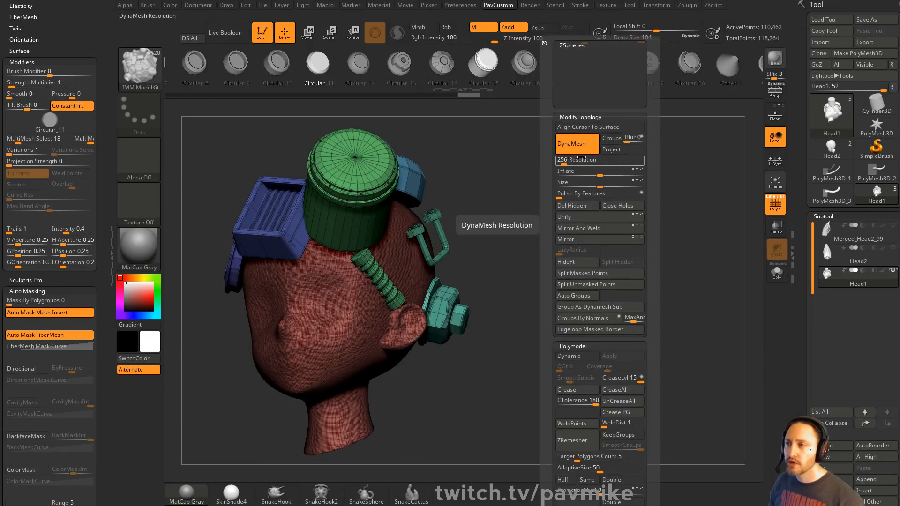
ctrl+drag(535, 165, 591, 237)
Temporarily hide part of the fused mesh, examine its interior where the parts join the head and show everything again.
mouse_move(615, 294)
mouse_down()
mouse_move(627, 291)
mouse_move(618, 269)
mouse_up()
ctrl+shift+drag(580, 138, 256, 329)
mouse_move(581, 253)
mouse_down()
mouse_move(691, 263)
mouse_move(649, 261)
mouse_move(661, 246)
mouse_move(665, 253)
mouse_up()
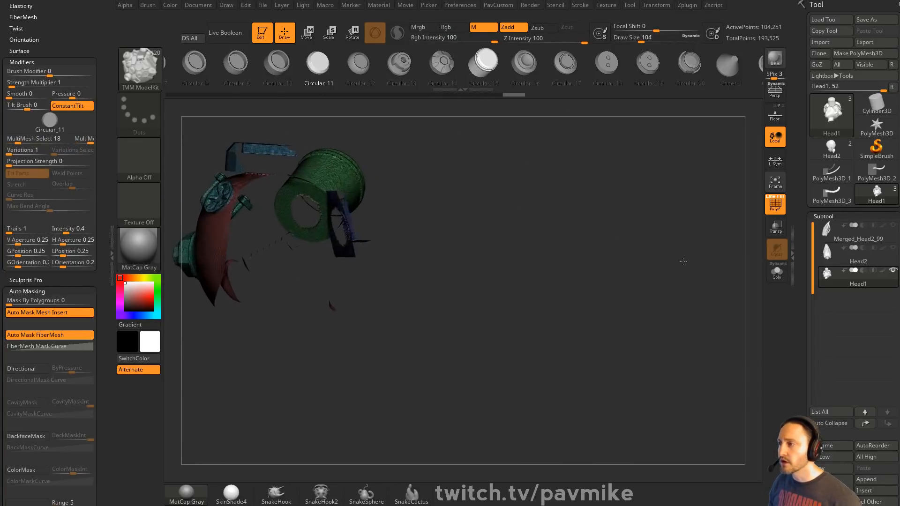
ctrl+shift+click(664, 253)
shift+drag(715, 219, 650, 227)
Undo the DynaMesh so the ModelKit parts are separate pieces on the head again.
key(ctrl+z)
key(ctrl+z)
key(ctrl+z)
key(ctrl+z)
key(ctrl+z)
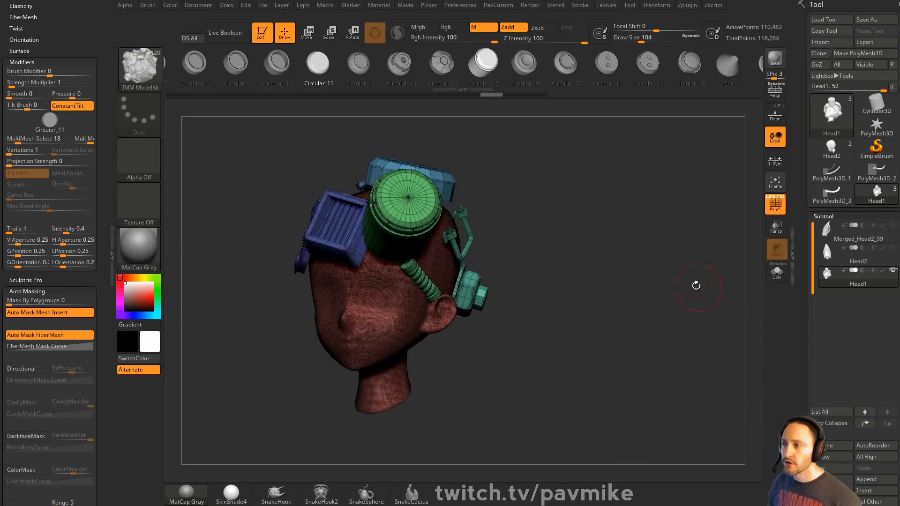
Expand the subtool's Boolean options and turn on Live Boolean.
drag(798, 304, 796, 179)
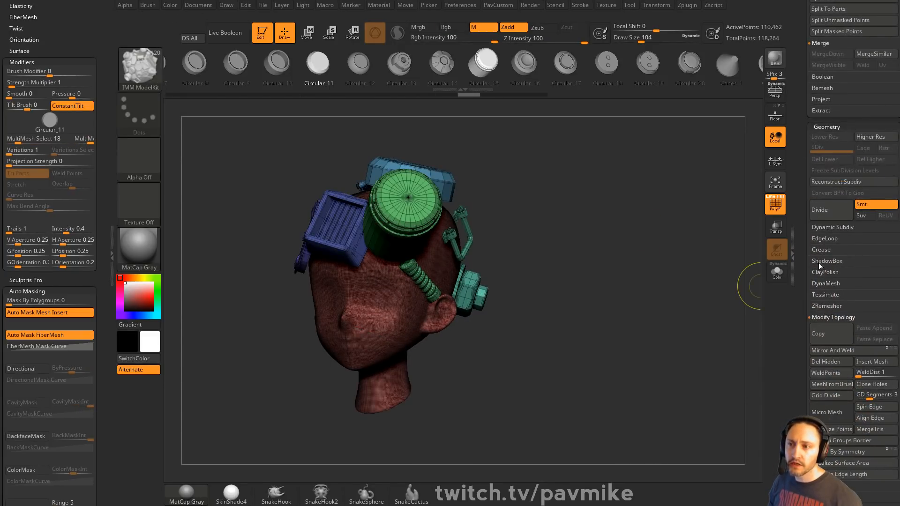
click(822, 76)
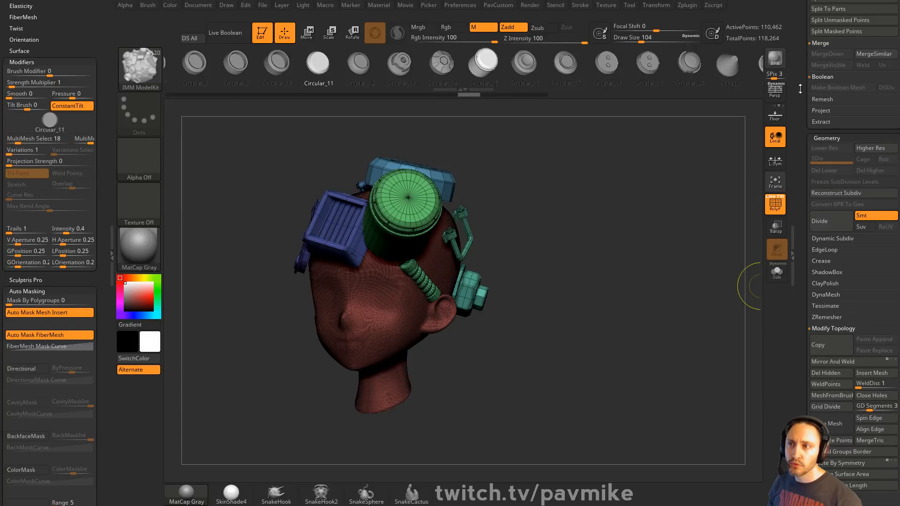
drag(800, 101, 799, 174)
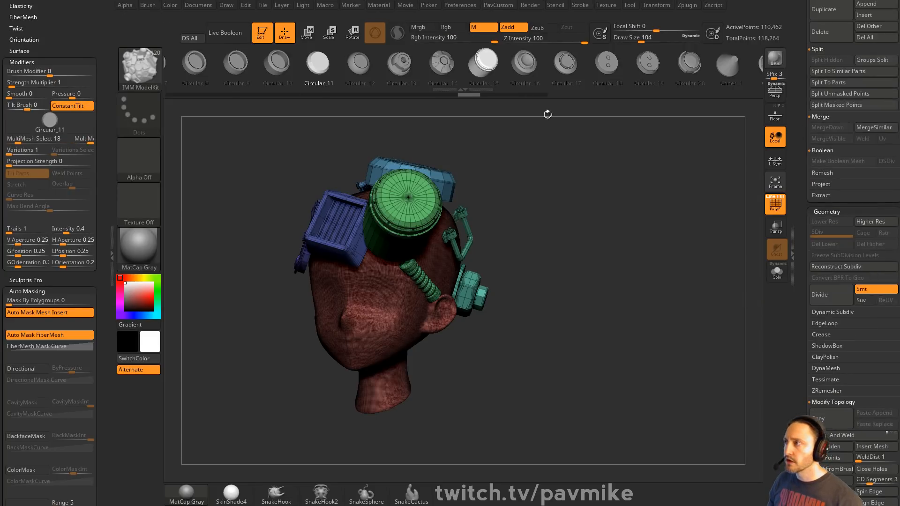
click(237, 34)
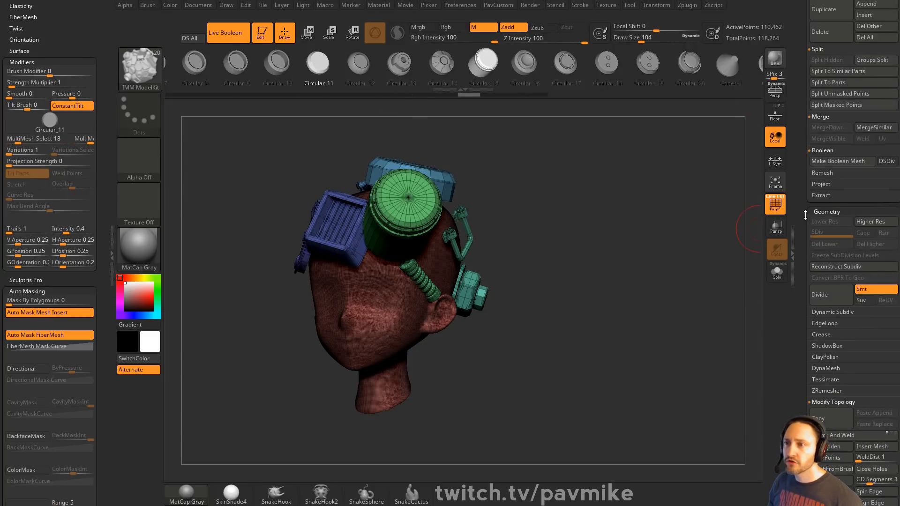
Reselect the Head1 tool and turn off the PolyFrame display of the head with its inserted parts.
drag(803, 215, 796, 352)
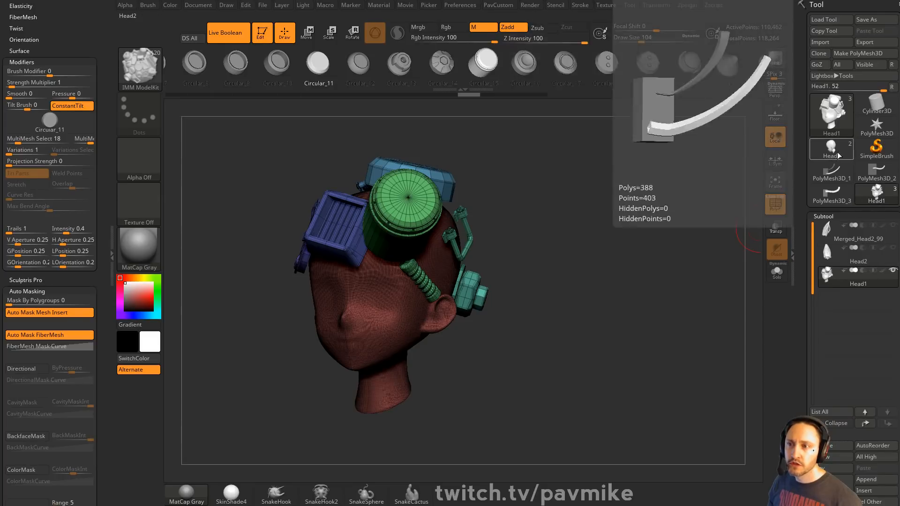
click(833, 151)
click(869, 196)
scroll(813, 241, down, 10)
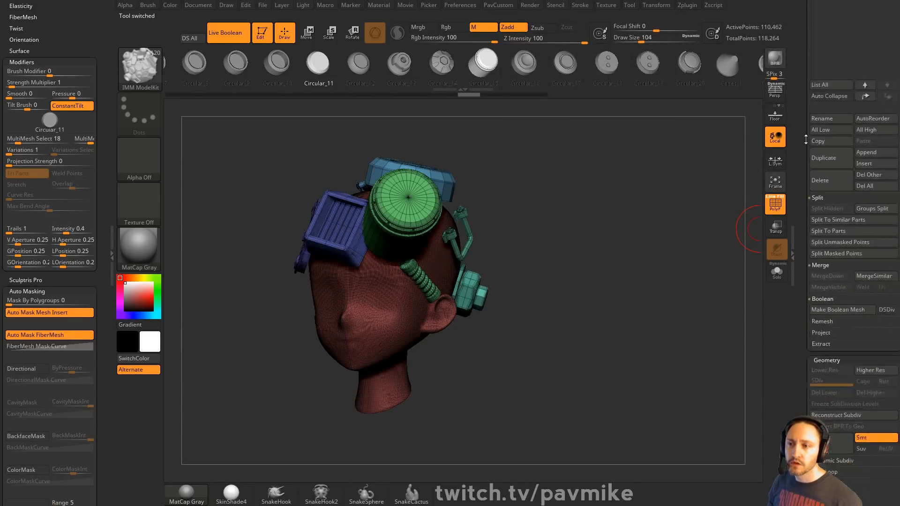
drag(810, 241, 808, 366)
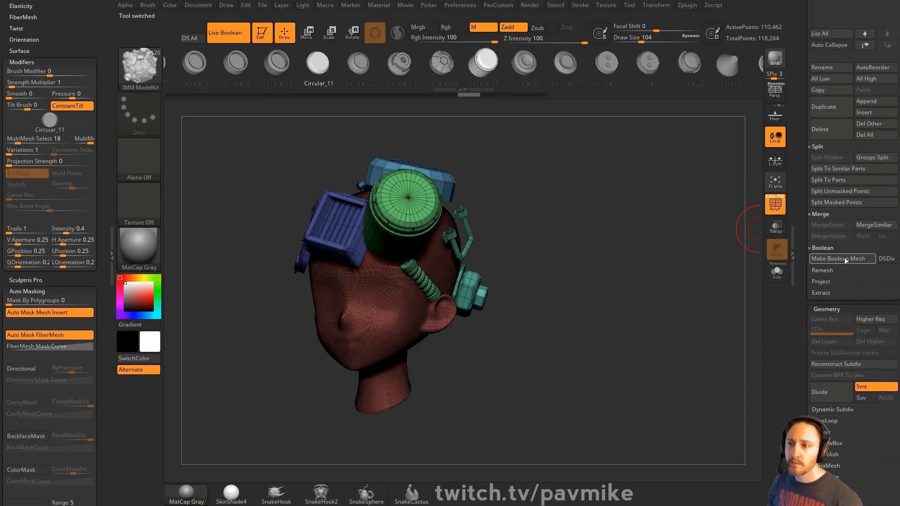
mouse_move(805, 223)
mouse_down()
mouse_move(803, 323)
mouse_move(798, 173)
mouse_move(804, 220)
mouse_up()
key(shift+f)
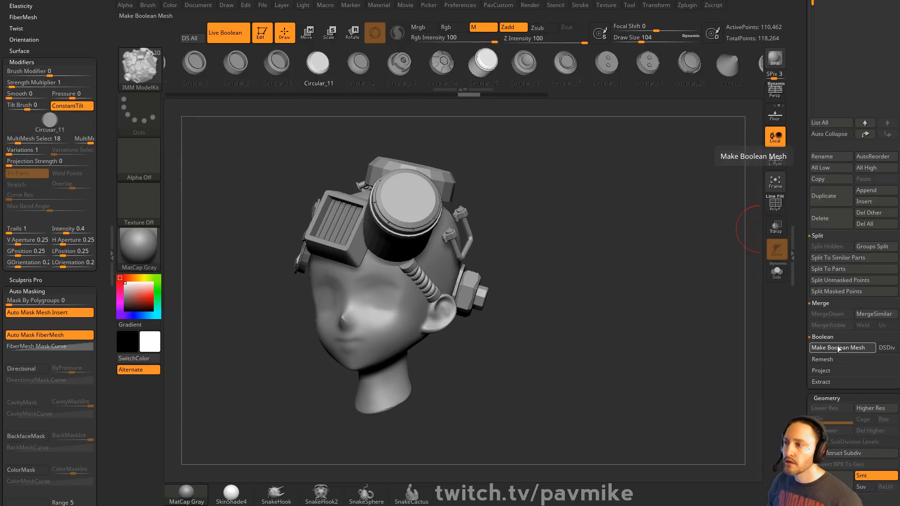
drag(812, 315, 791, 296)
Isolate the head's polygroup and split the hidden inserted parts into their own subtool.
ctrl+shift+click(389, 291)
key(grave)
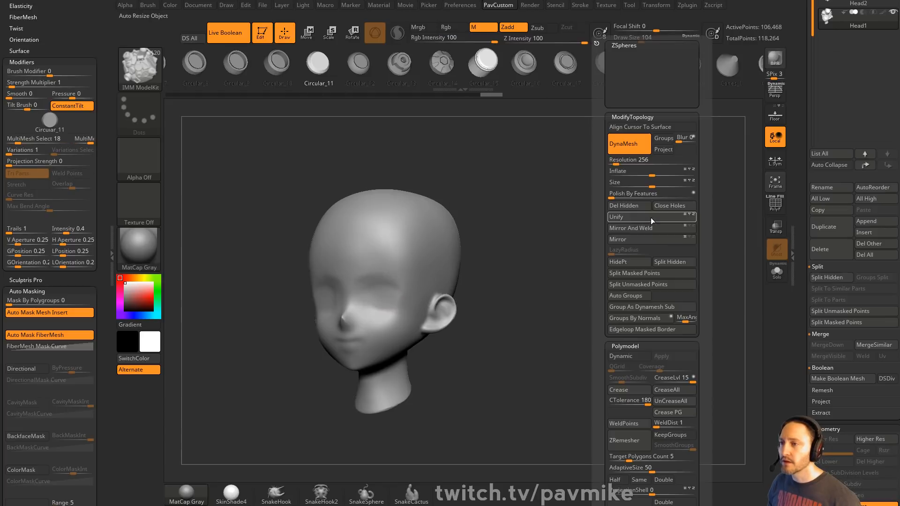
click(673, 263)
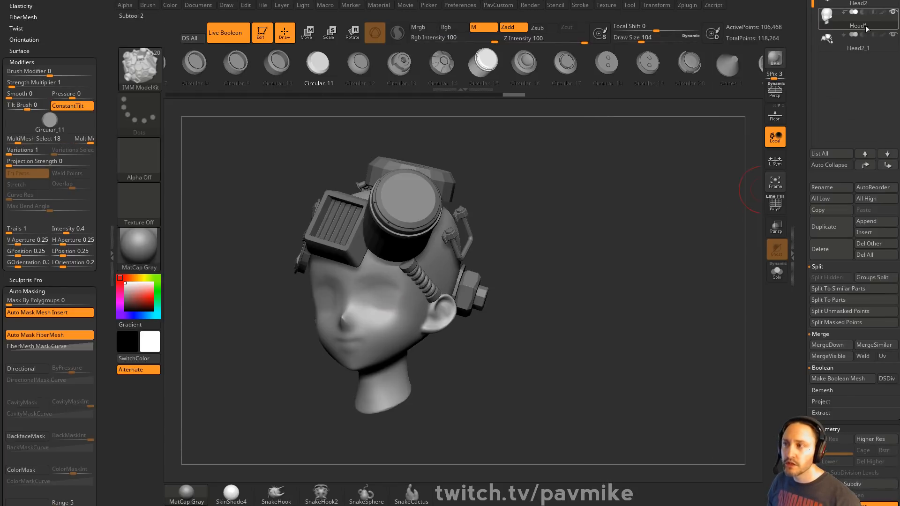
Make a Boolean mesh from the head and the split-off parts, and open the generated UMesh_Head1 tool.
drag(800, 302, 794, 233)
drag(797, 273, 806, 333)
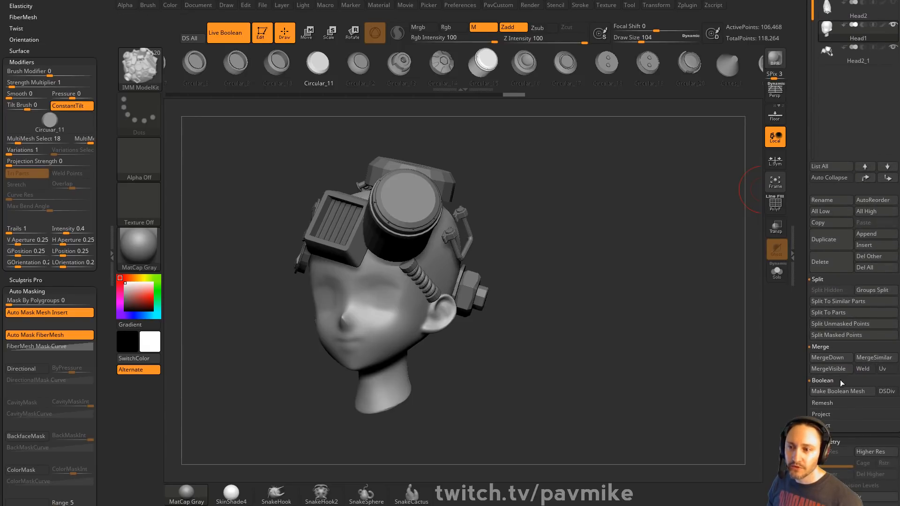
drag(798, 245, 793, 351)
click(875, 199)
Show the polygroup wireframe on the Boolean mesh, temporarily hide sections to examine its interior and show everything again.
drag(576, 240, 729, 225)
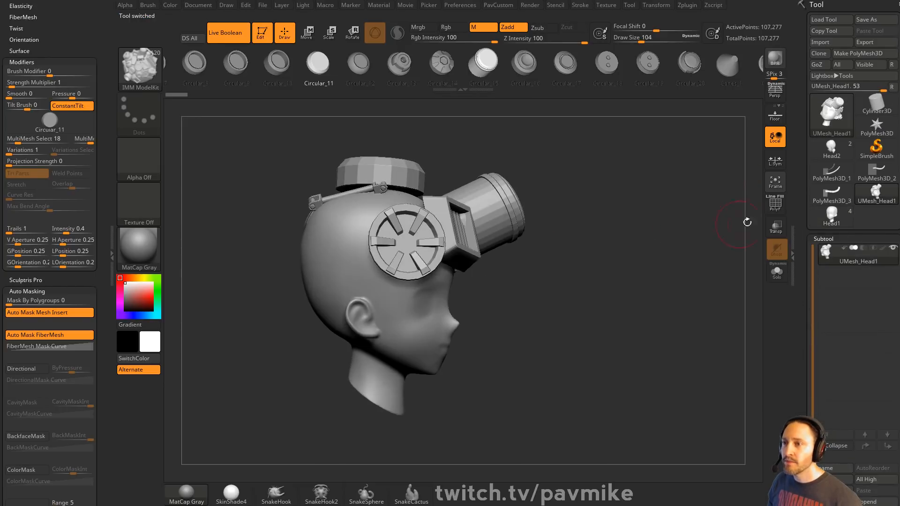
key(shift+f)
drag(670, 237, 712, 257)
mouse_move(654, 161)
ctrl+shift+mouse_down()
mouse_move(370, 387)
mouse_move(492, 345)
ctrl+shift+mouse_up()
ctrl+shift+click(537, 192)
mouse_move(547, 210)
ctrl+shift+mouse_down()
mouse_move(463, 125)
mouse_move(399, 473)
ctrl+shift+mouse_up()
drag(694, 216, 638, 245)
ctrl+shift+click(637, 244)
drag(651, 193, 630, 225)
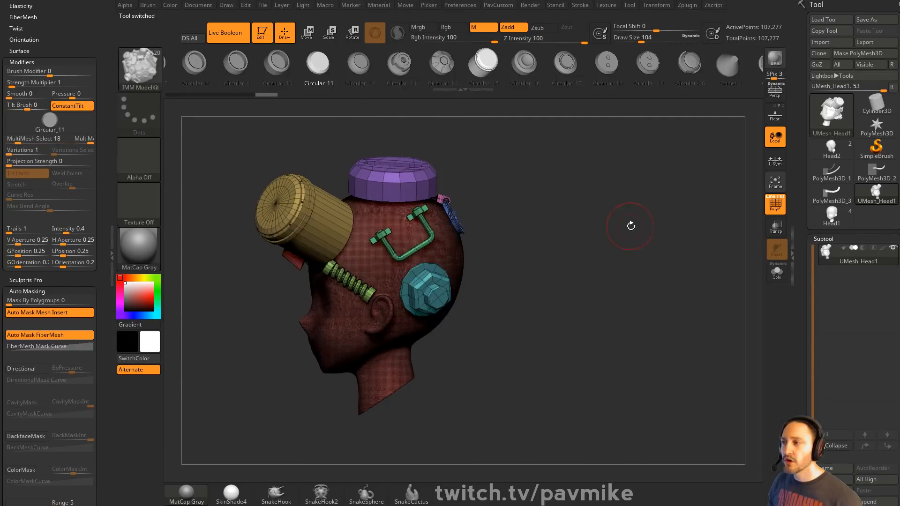
Return to the original Head1 tool and undo the split so the inserted parts belong to the head subtool again.
click(832, 223)
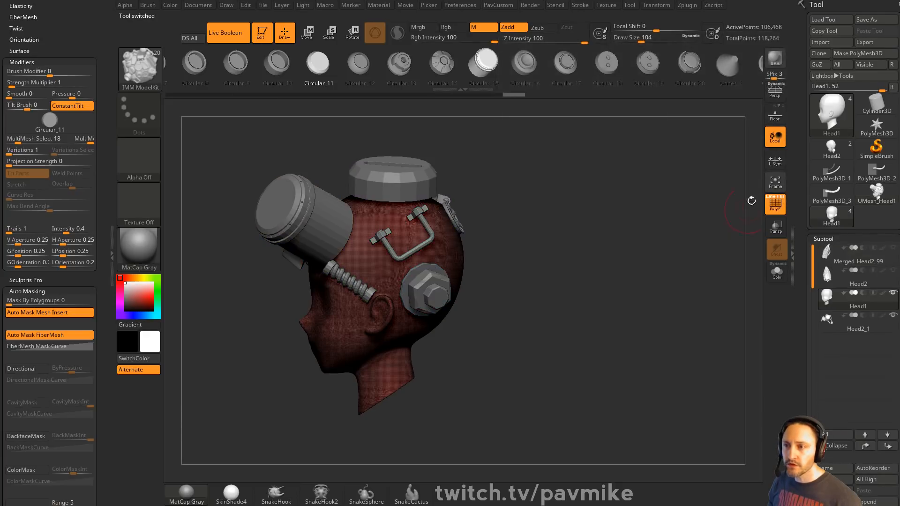
key(ctrl)
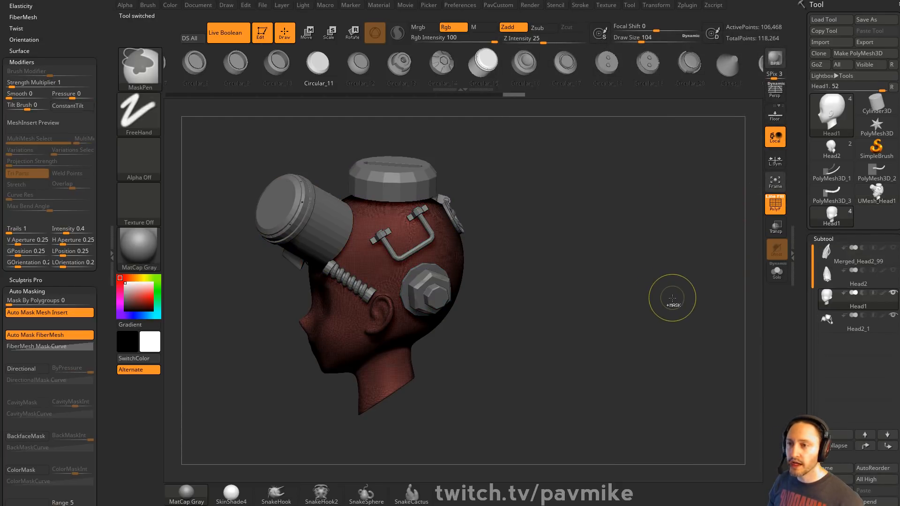
key(ctrl+z)
Fuse the head and its inserted parts with the gizmo's Remesh By Union and accept the operation.
drag(584, 257, 606, 251)
key(w)
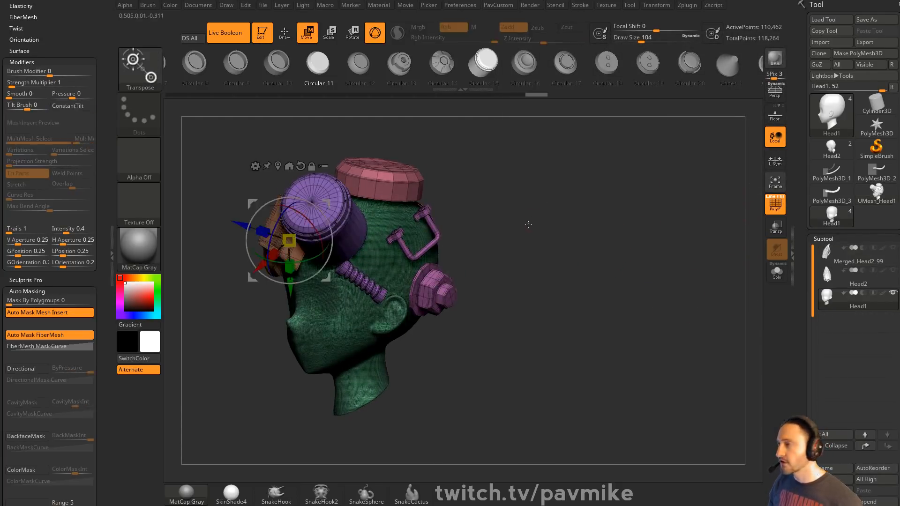
click(255, 167)
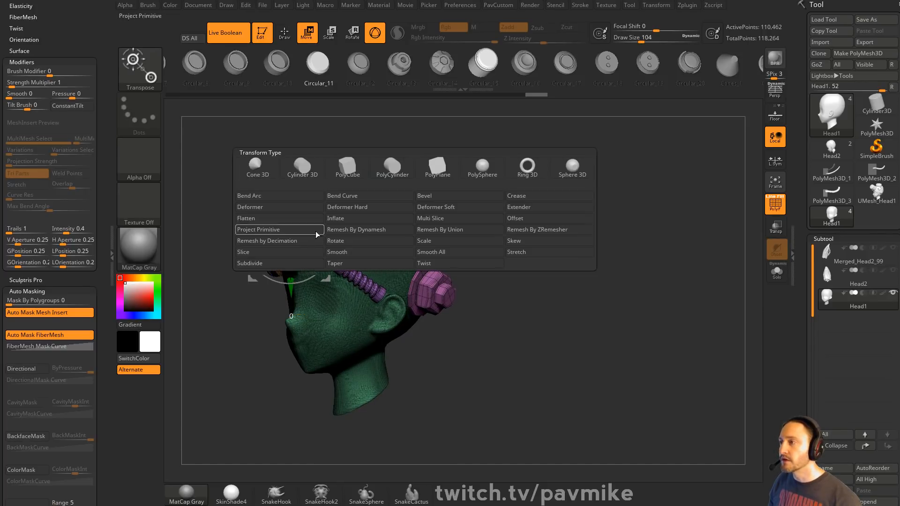
click(472, 231)
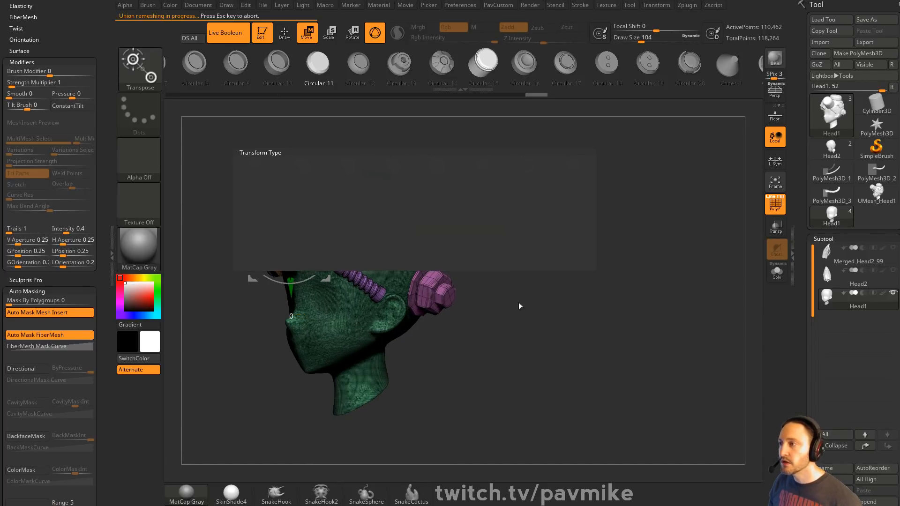
drag(570, 240, 753, 264)
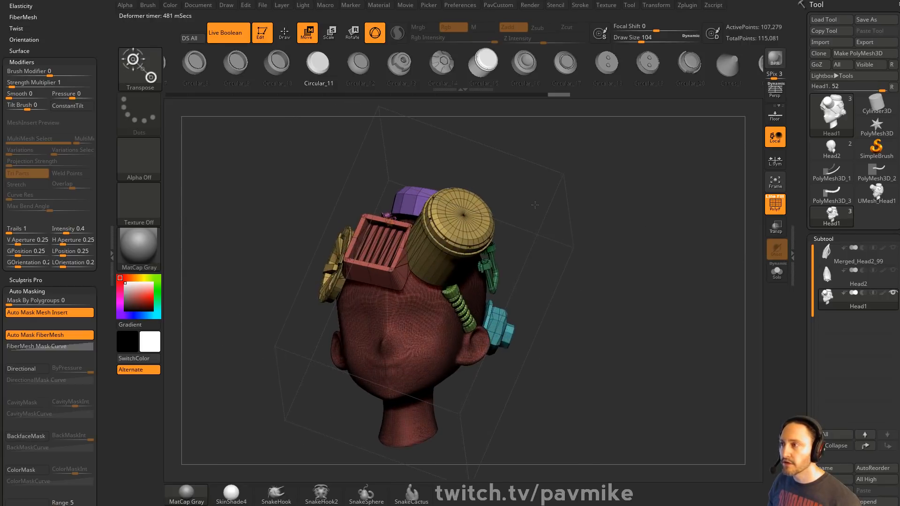
ctrl+right_drag(529, 211, 552, 173)
click(389, 222)
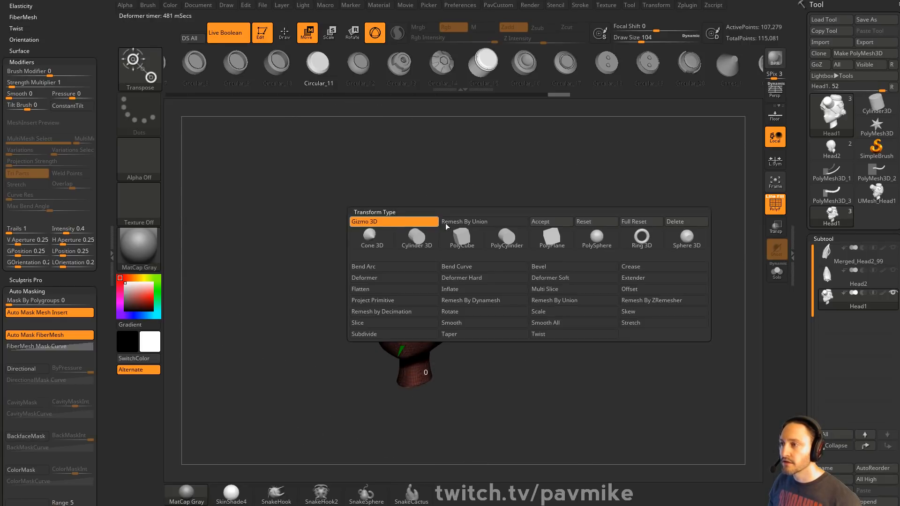
click(554, 224)
Temporarily hide part of the union mesh to examine the joins, and show all of it again.
drag(605, 185, 575, 192)
mouse_move(574, 190)
ctrl+shift+mouse_down()
mouse_move(534, 167)
mouse_move(385, 464)
mouse_move(621, 258)
mouse_move(613, 242)
mouse_move(627, 214)
ctrl+shift+mouse_up()
ctrl+shift+click(613, 241)
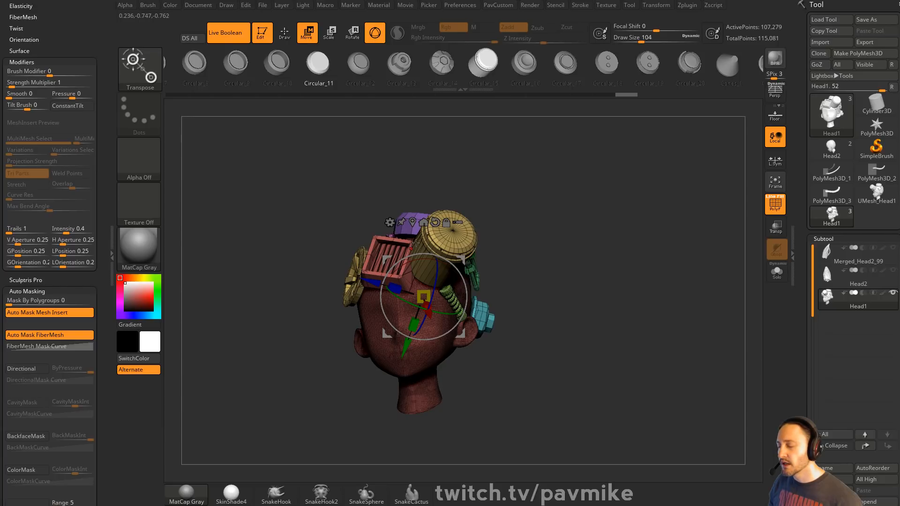
Undo the union remesh so the inserted parts are separate polygroup pieces on the head again.
mouse_move(564, 202)
mouse_down()
mouse_move(576, 237)
mouse_move(573, 247)
mouse_move(548, 248)
mouse_move(600, 248)
mouse_move(621, 169)
mouse_move(575, 215)
mouse_move(590, 204)
mouse_move(578, 206)
mouse_up()
key(q)
key(ctrl+z)
key(ctrl+z)
key(ctrl+z)
key(w)
drag(537, 183, 631, 150)
mouse_move(699, 208)
mouse_down()
mouse_move(503, 202)
mouse_move(477, 225)
mouse_up()
key(q)
mouse_move(538, 223)
mouse_down()
mouse_move(645, 216)
mouse_move(614, 217)
mouse_move(598, 240)
mouse_move(609, 249)
mouse_up()
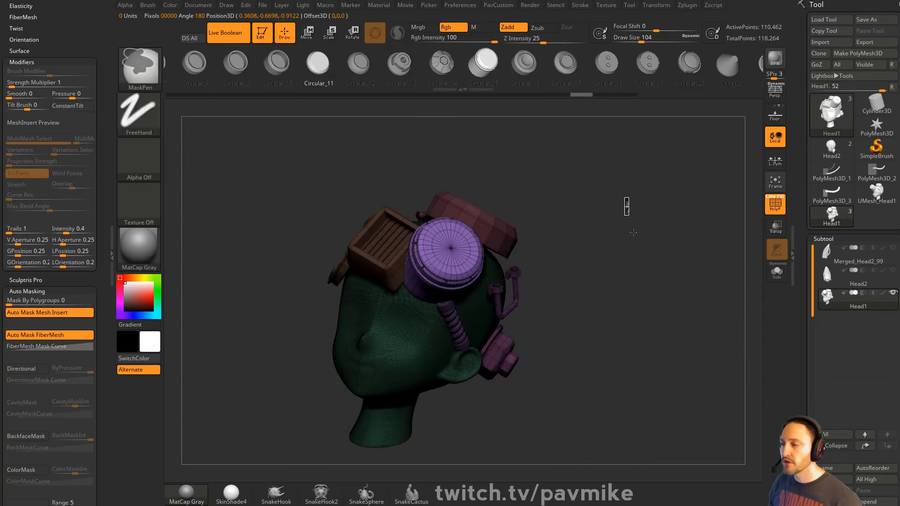
Isolate the large cylinder on the forehead, group it as a DynaMesh subtraction and show the whole mesh again.
ctrl+shift+click(442, 244)
key(space)
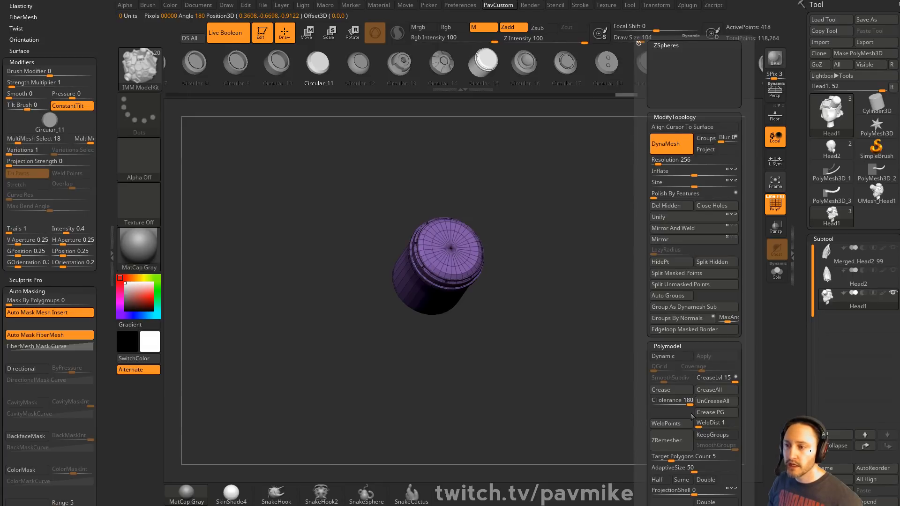
ctrl+shift+click(612, 243)
drag(612, 244, 608, 241)
Run the gizmo's Remesh By Union to subtract the cylinder while fusing the other parts, and accept it.
key(w)
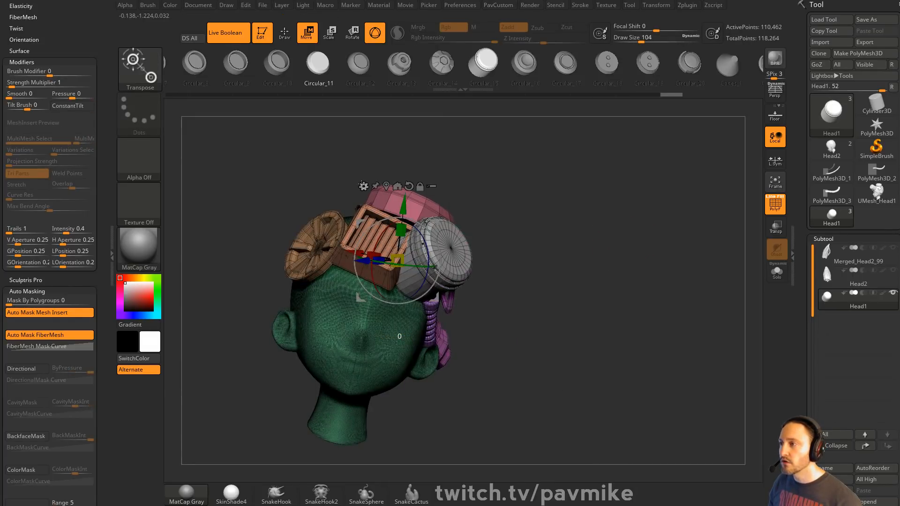
click(363, 186)
click(553, 247)
drag(660, 274, 624, 252)
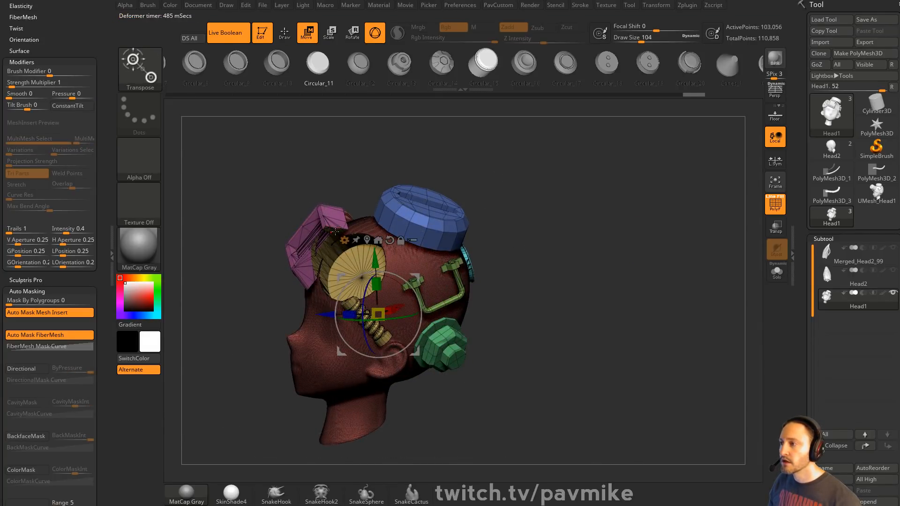
click(373, 242)
click(506, 241)
Turn off PolyFrame and examine the opening cut by the cylinder through the head and the grille box.
mouse_move(598, 202)
mouse_down()
mouse_move(674, 217)
mouse_move(630, 229)
mouse_up()
key(q)
click(773, 210)
mouse_move(694, 217)
mouse_down()
mouse_move(618, 221)
mouse_move(645, 224)
mouse_move(602, 217)
mouse_move(677, 260)
mouse_move(656, 239)
mouse_up()
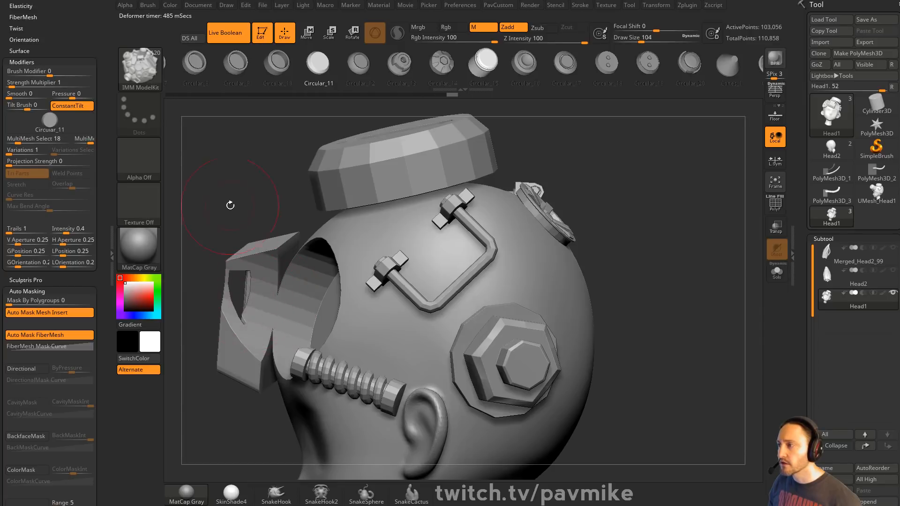
drag(231, 210, 240, 199)
key(space)
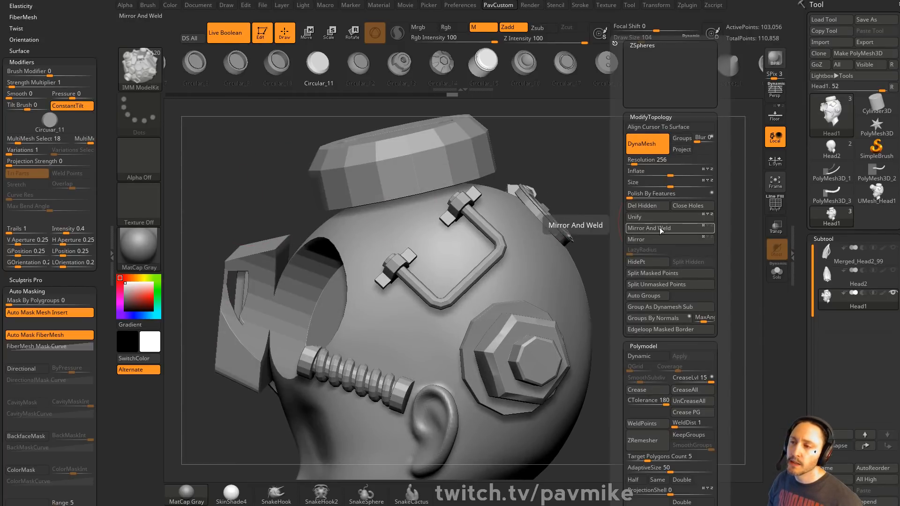
drag(629, 192, 579, 194)
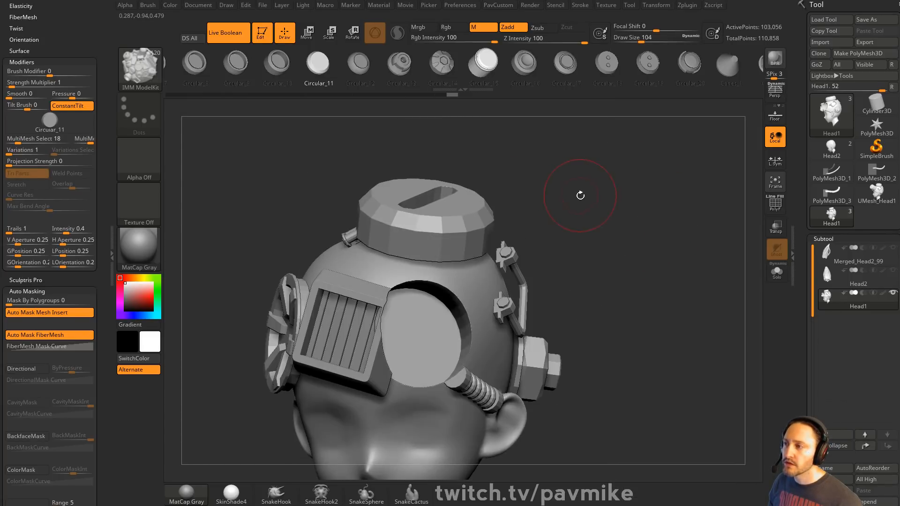
Set the draw size to 44 and inspect the fused parts around the head from both sides.
key(s)
mouse_move(606, 241)
mouse_down()
mouse_move(633, 223)
mouse_move(624, 224)
mouse_up()
mouse_move(621, 230)
mouse_down()
mouse_move(583, 204)
mouse_move(608, 221)
mouse_up()
drag(680, 205, 619, 254)
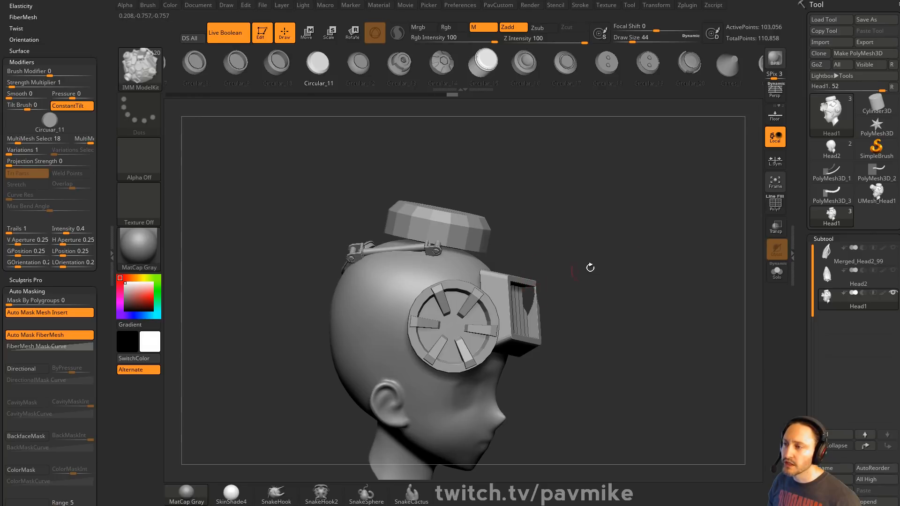
alt+drag(563, 277, 571, 321)
alt+drag(664, 256, 604, 216)
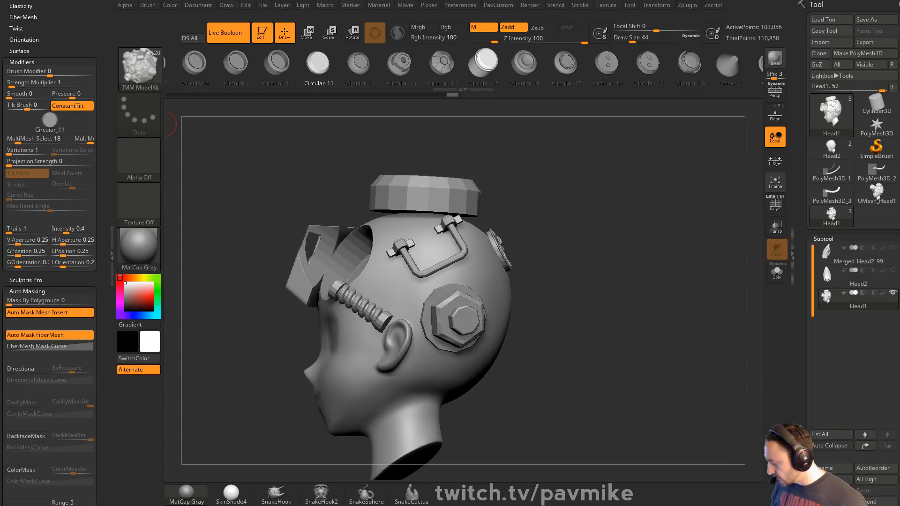
Load the eye room ZTool file as a finished example.
key(ctrl+s)
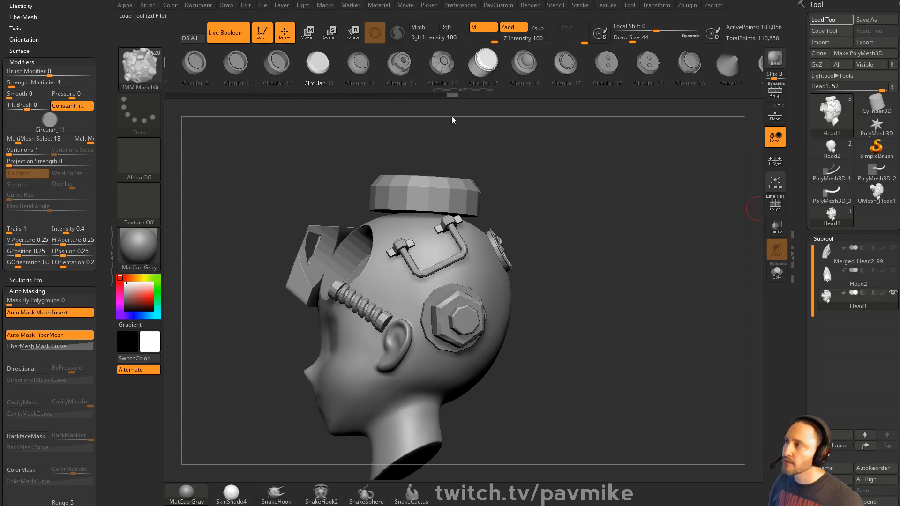
click(830, 19)
scroll(59, 185, up, 3)
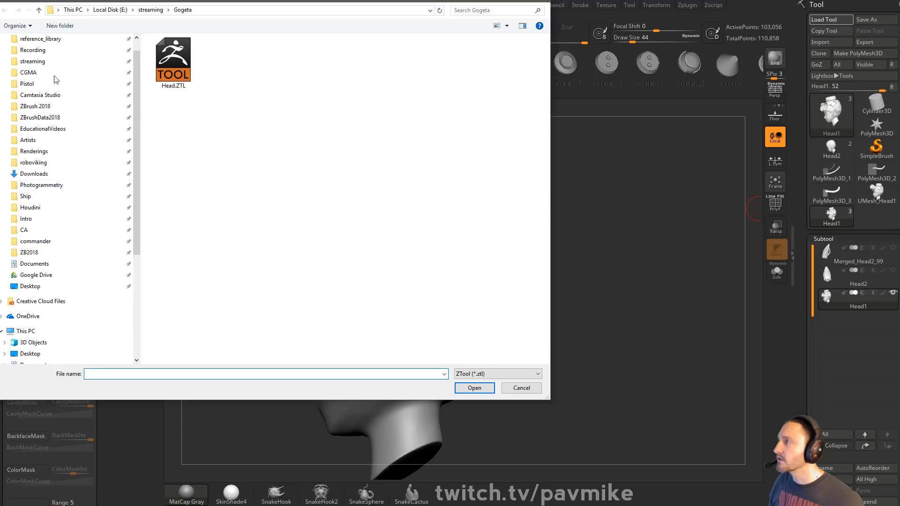
key(Escape)
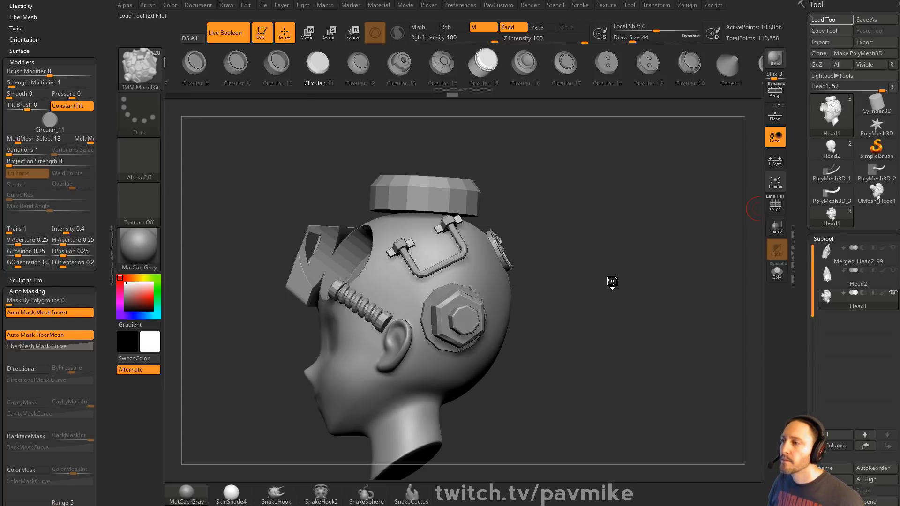
Look around the eye room's interior and exterior, making its roof and wall subtools active in turn.
drag(628, 287, 669, 176)
mouse_move(655, 126)
mouse_down()
mouse_move(668, 148)
mouse_move(613, 178)
mouse_move(687, 211)
mouse_move(733, 170)
mouse_move(727, 204)
mouse_move(682, 227)
mouse_move(708, 196)
mouse_up()
key(s)
alt+click(609, 150)
ctrl+shift+click(727, 225)
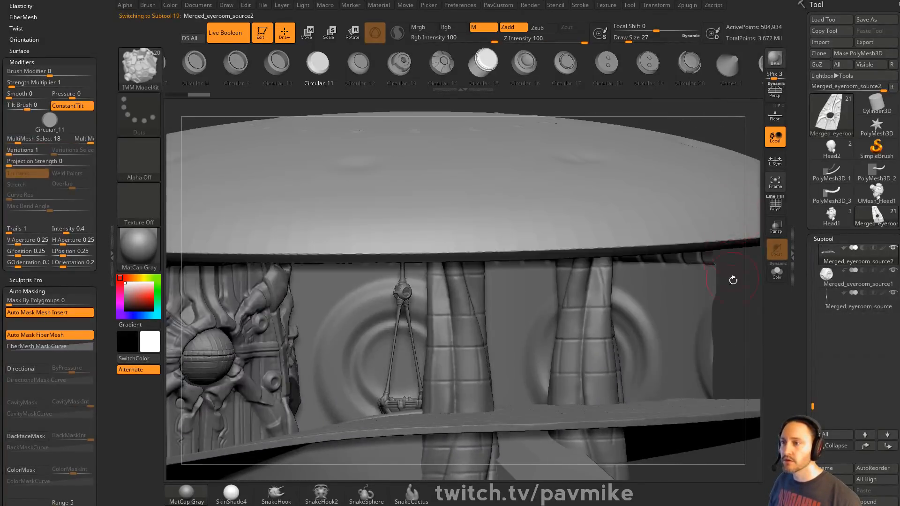
alt+drag(731, 268, 693, 221)
alt+click(433, 288)
ctrl+shift+click(583, 247)
mouse_move(582, 247)
alt+mouse_down()
mouse_move(673, 227)
mouse_move(553, 234)
alt+mouse_up()
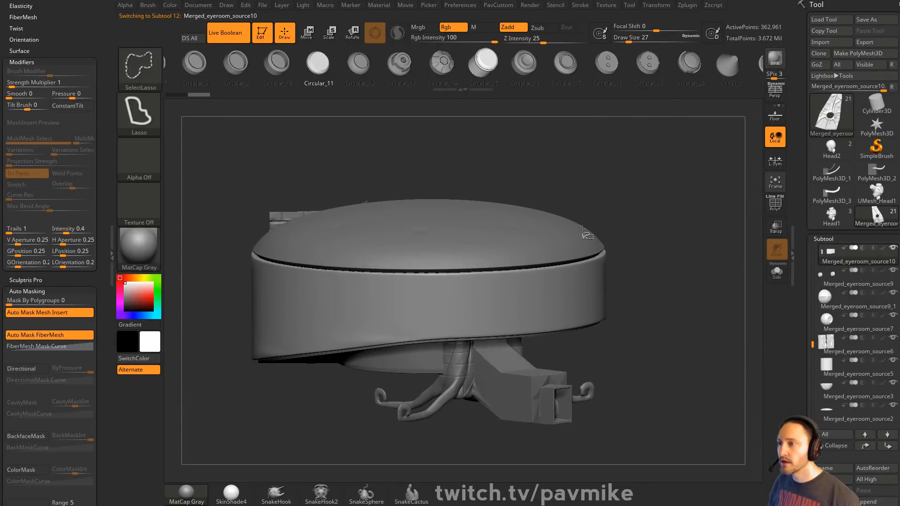
Solo individual eye room subtools such as the roof, examine their shape from several angles and show the full model again.
alt+click(553, 238)
click(778, 274)
drag(691, 256, 648, 196)
alt+drag(648, 196, 677, 156)
click(778, 273)
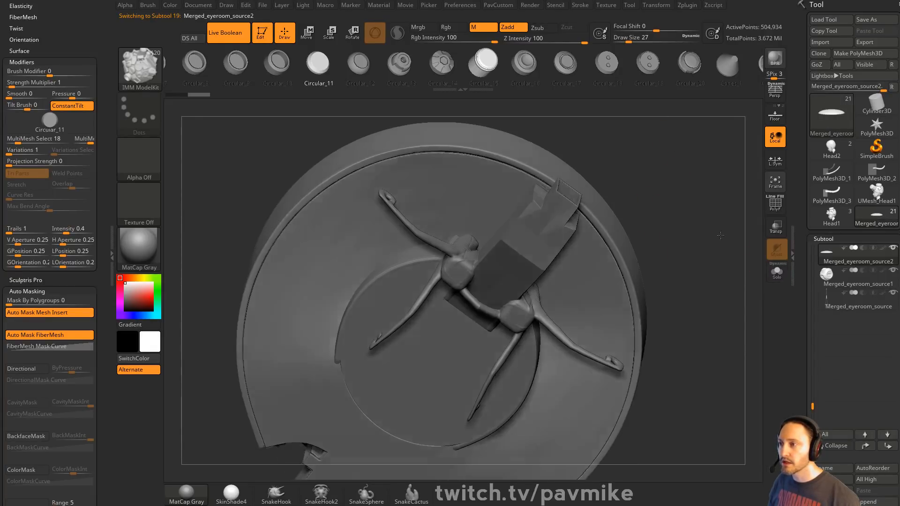
drag(718, 215, 595, 257)
alt+click(533, 227)
click(777, 274)
drag(696, 290, 609, 197)
click(776, 274)
Hide the eye room's roof and select the outer wall to open up the view of the interior.
alt+click(433, 191)
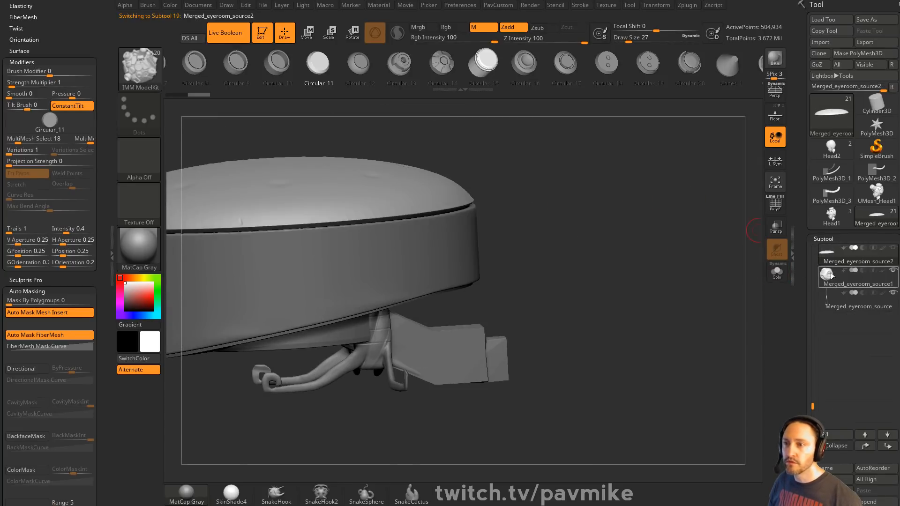
alt+click(376, 241)
click(854, 263)
alt+drag(602, 199, 748, 244)
alt+click(517, 233)
Examine the entrance block, columns and brick floor of the opened eye room, undoing any accidental brush stroke.
drag(665, 195, 274, 251)
drag(534, 323, 394, 258)
key(ctrl+z)
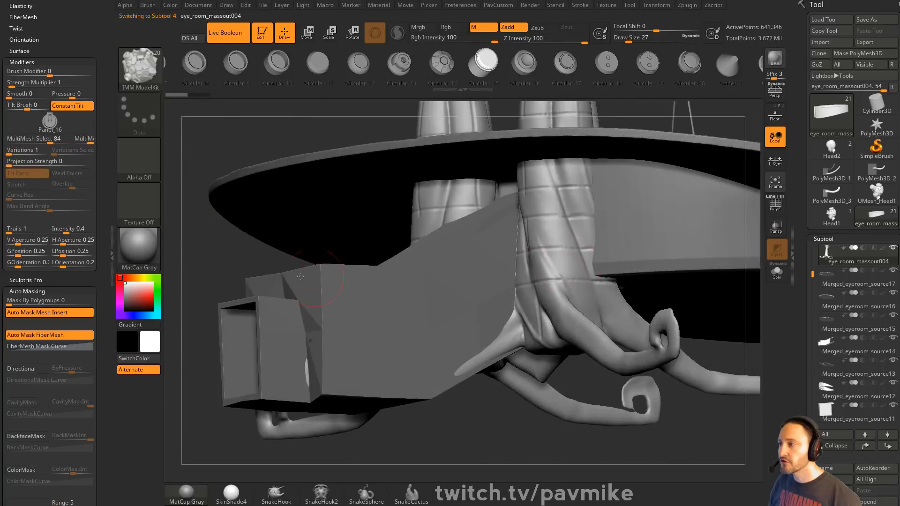
drag(446, 426, 253, 403)
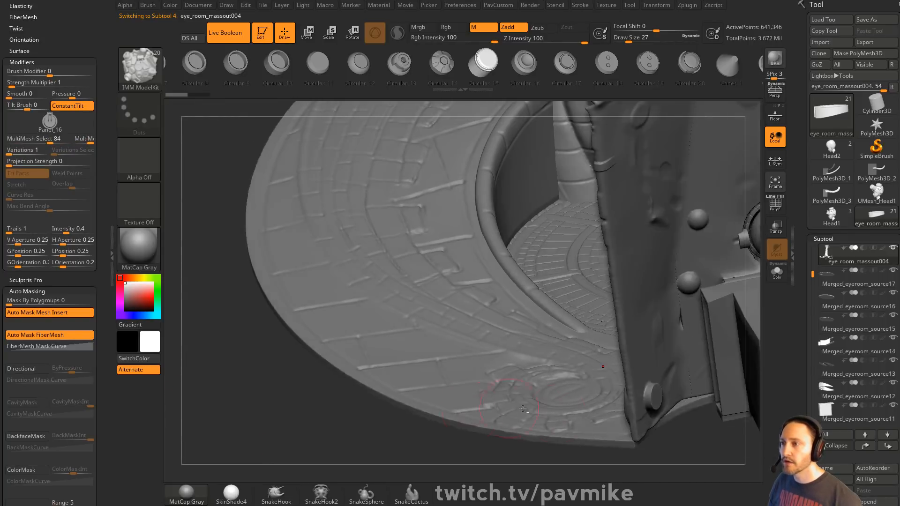
Examine the brick floor, central medallion and columns from above and the side, making the floor pieces active in turn.
alt+click(412, 384)
drag(380, 425, 299, 344)
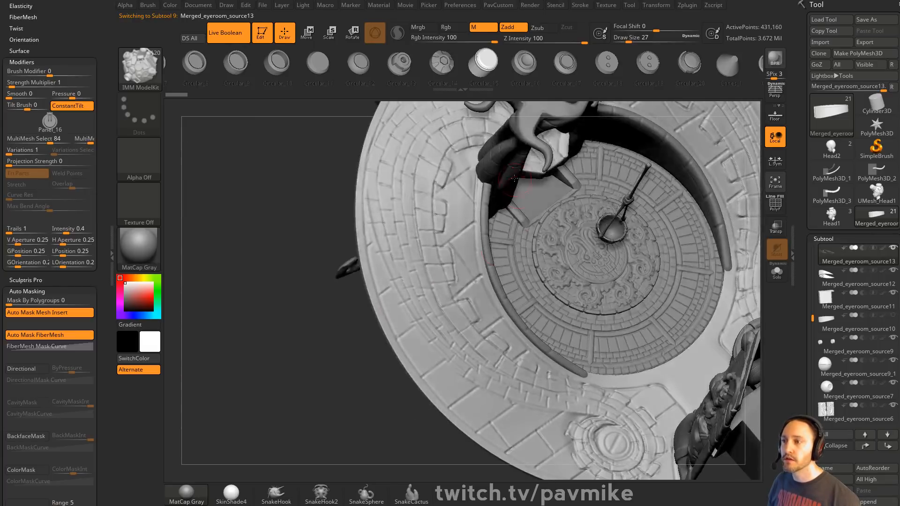
drag(278, 440, 323, 300)
alt+drag(681, 217, 387, 315)
alt+click(534, 301)
drag(568, 251, 352, 256)
drag(731, 262, 587, 207)
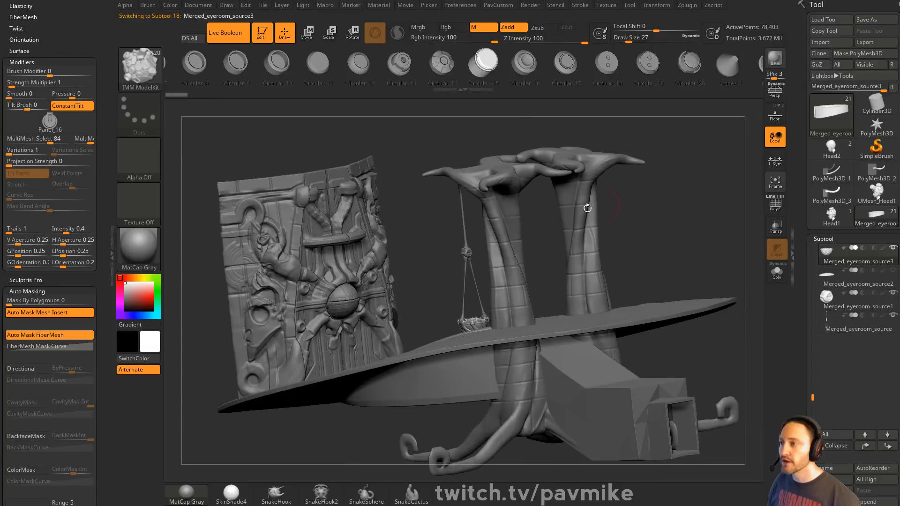
alt+click(347, 300)
key(s)
alt+drag(417, 220, 557, 221)
mouse_move(535, 155)
alt+mouse_down()
mouse_move(540, 201)
mouse_move(564, 217)
alt+mouse_up()
key(w)
drag(643, 197, 637, 135)
key(ctrl+z)
key(q)
Make the tall carved gate panels the active subtool and slide them sideways with the Move gizmo.
alt+click(518, 240)
right_drag(518, 240, 558, 245)
key(w)
click(524, 169)
drag(728, 161, 656, 180)
drag(585, 171, 668, 175)
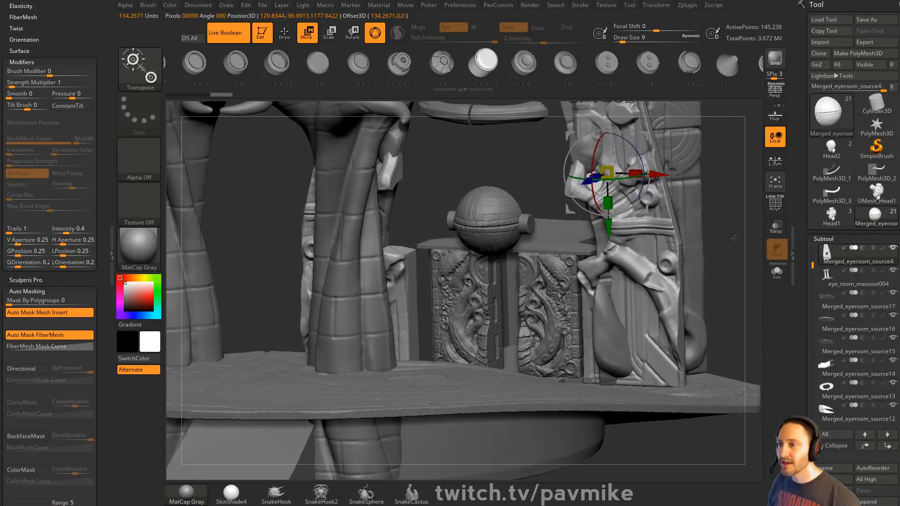
Select the two relief-carved inner doors, reposition their gizmo and slide them apart along the horizontal axis.
alt+drag(731, 235, 591, 207)
alt+click(404, 272)
alt+drag(604, 112, 574, 131)
click(586, 294)
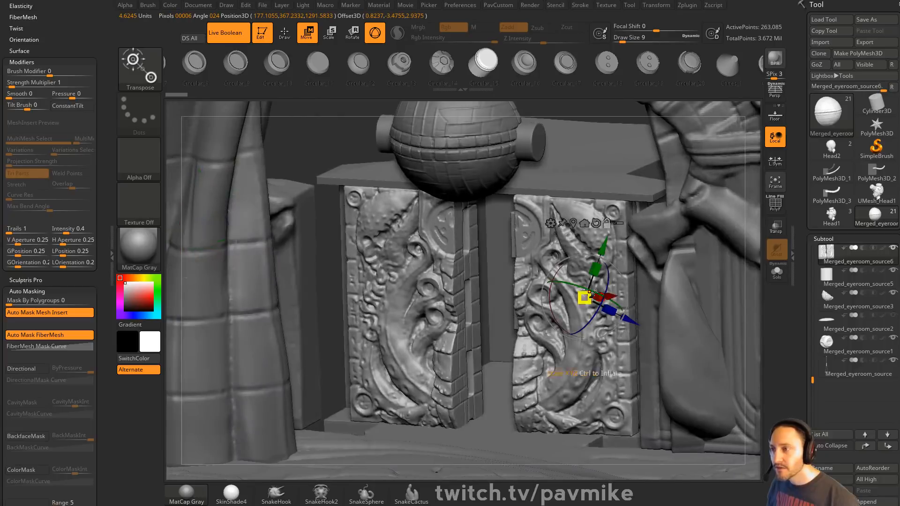
click(584, 224)
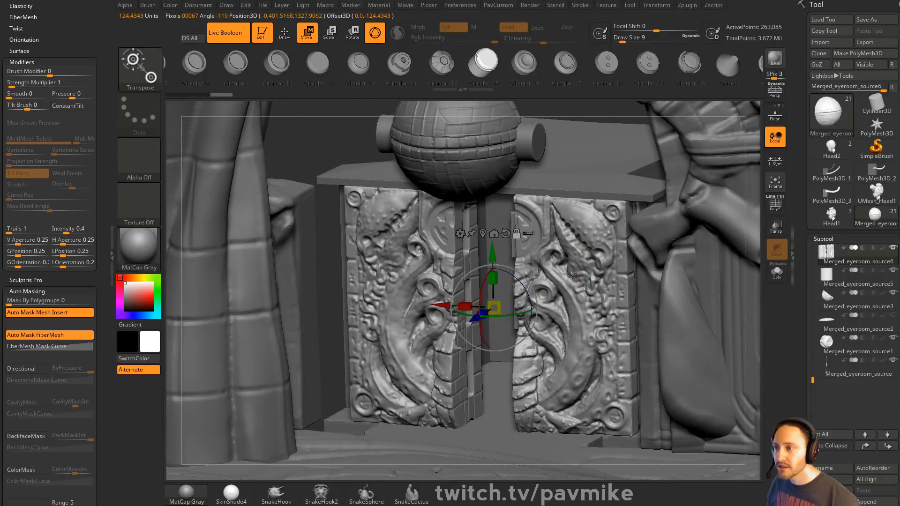
drag(440, 298, 552, 313)
drag(605, 114, 610, 118)
alt+drag(749, 146, 719, 75)
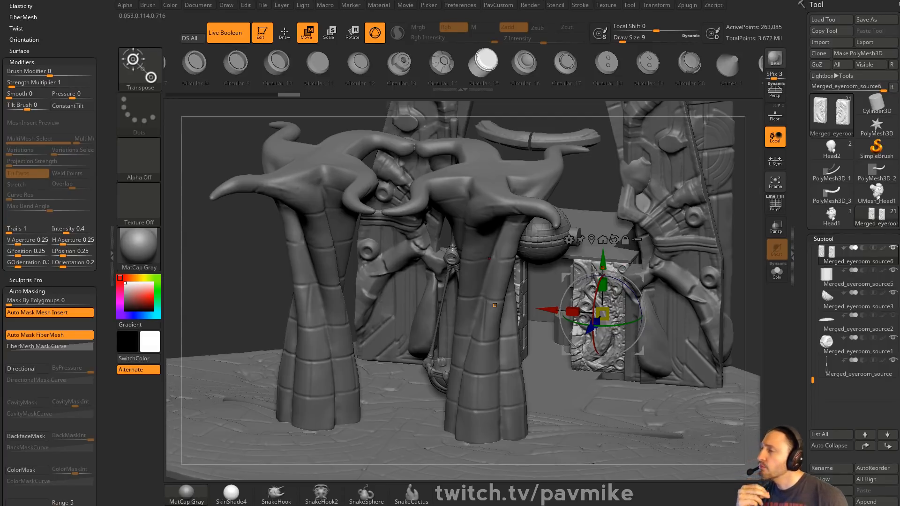
Examine the opened entrance between the tentacled columns from several angles and make the tall gate panels active.
drag(201, 275, 172, 262)
drag(506, 136, 546, 150)
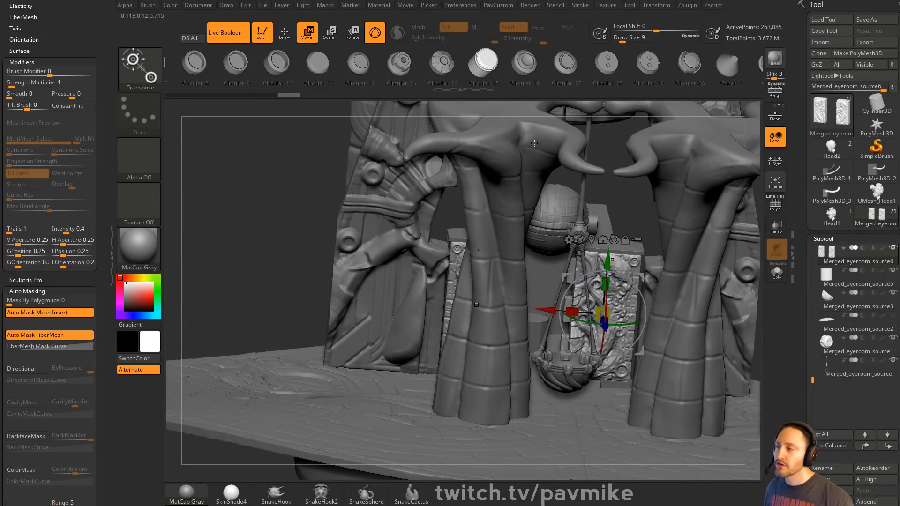
alt+drag(353, 131, 347, 109)
mouse_move(384, 169)
mouse_down()
mouse_move(298, 150)
mouse_move(637, 163)
mouse_move(516, 147)
mouse_up()
key(q)
mouse_move(515, 146)
mouse_down()
mouse_move(647, 138)
mouse_move(666, 156)
mouse_move(633, 195)
mouse_up()
key(s)
key(s)
mouse_move(619, 249)
alt+mouse_down()
mouse_move(716, 165)
mouse_move(678, 238)
mouse_move(682, 226)
alt+mouse_up()
alt+click(374, 294)
alt+drag(682, 225, 645, 332)
alt+click(520, 248)
drag(653, 211, 598, 235)
drag(527, 322, 536, 312)
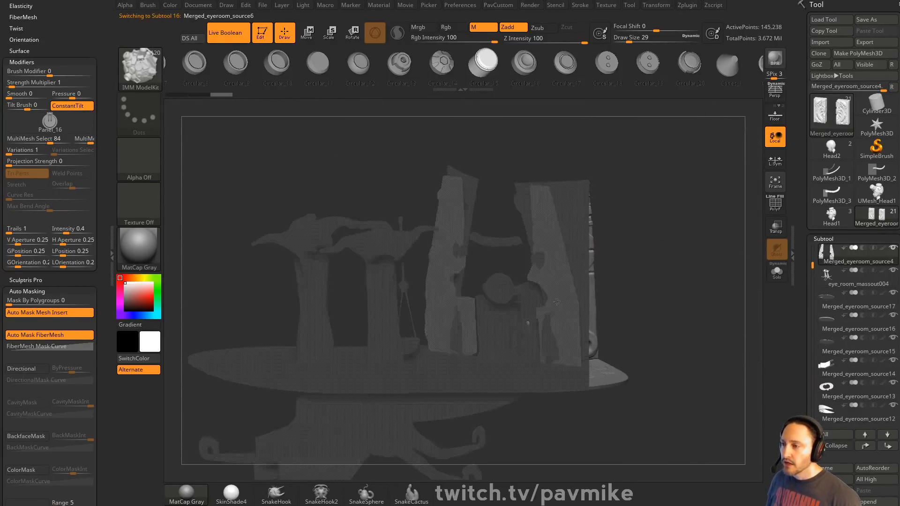
Solo the relief-carved inner doors, slide them back together with the Move gizmo and show the full model again.
alt+click(536, 313)
click(776, 273)
key(f)
shift+drag(669, 275, 717, 407)
alt+drag(584, 220, 633, 193)
key(w)
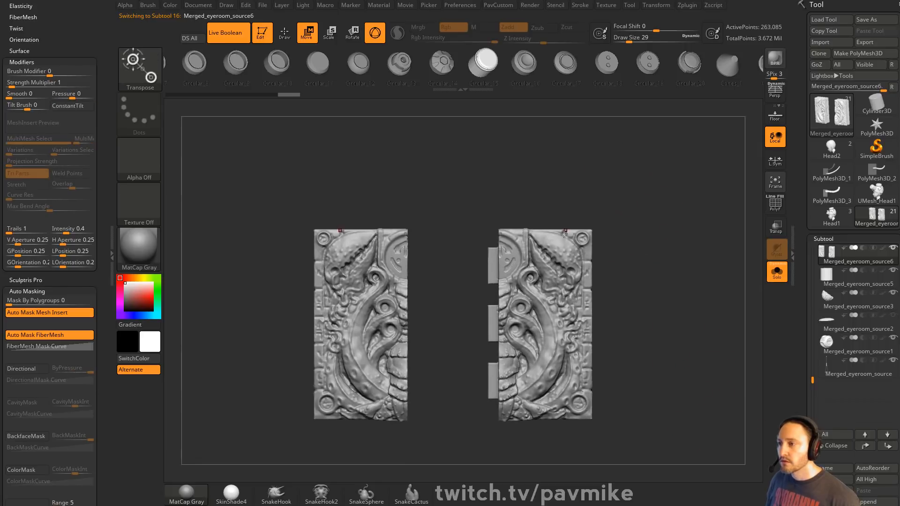
mouse_move(613, 249)
mouse_down()
mouse_move(571, 248)
mouse_move(586, 248)
mouse_up()
key(q)
mouse_move(664, 248)
mouse_down()
mouse_move(655, 268)
mouse_move(571, 281)
mouse_move(741, 278)
mouse_up()
key(s)
click(646, 269)
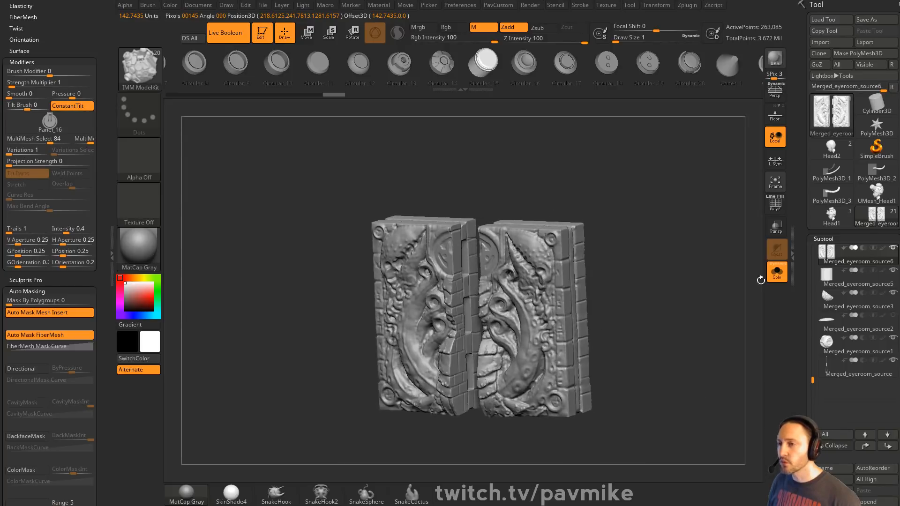
click(776, 272)
Make the recessed brick floor ring active, view it in Solo mode and show the full model again.
drag(544, 147, 442, 117)
drag(707, 213, 648, 234)
alt+click(313, 319)
drag(731, 283, 619, 277)
alt+click(419, 367)
click(778, 275)
drag(712, 211, 717, 288)
click(773, 279)
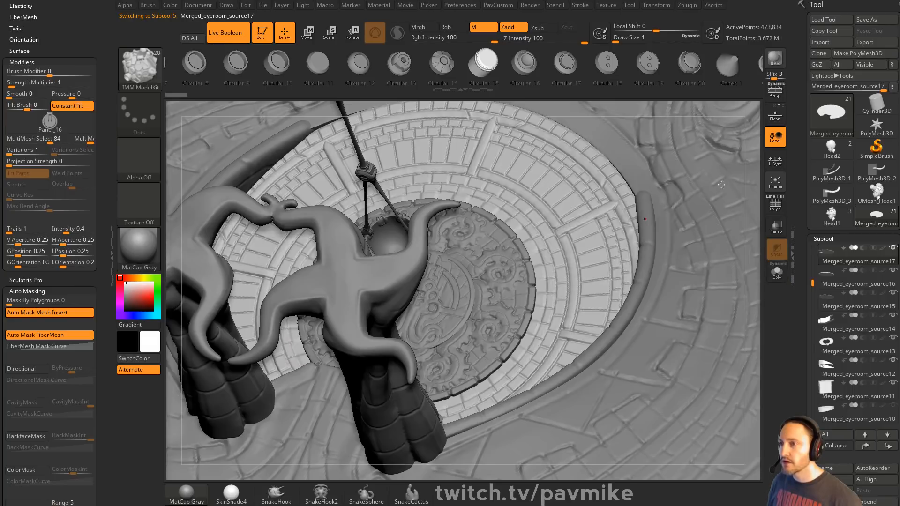
Make the brick ring, carved ring and central medallion of the floor active in turn to compare them.
mouse_move(753, 196)
mouse_down()
mouse_move(723, 174)
mouse_move(693, 311)
mouse_move(694, 375)
mouse_up()
key(s)
click(697, 324)
alt+click(515, 223)
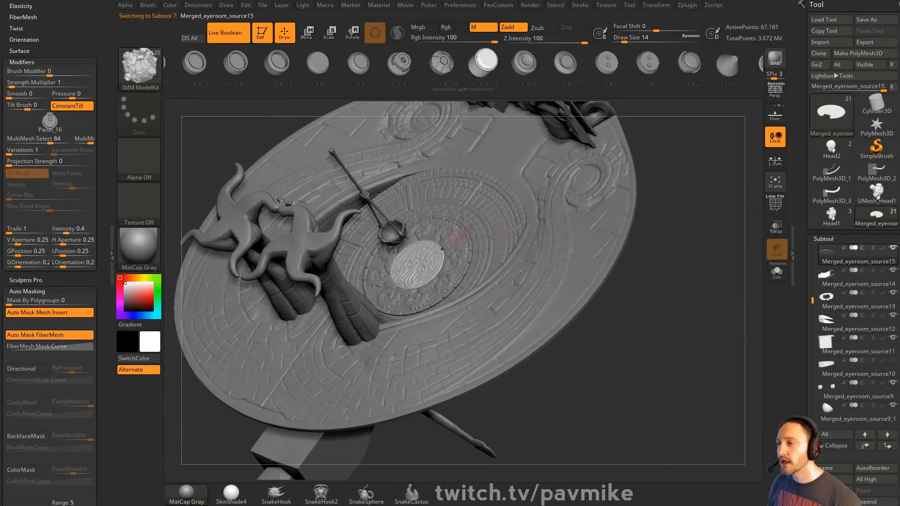
alt+click(491, 248)
alt+click(421, 266)
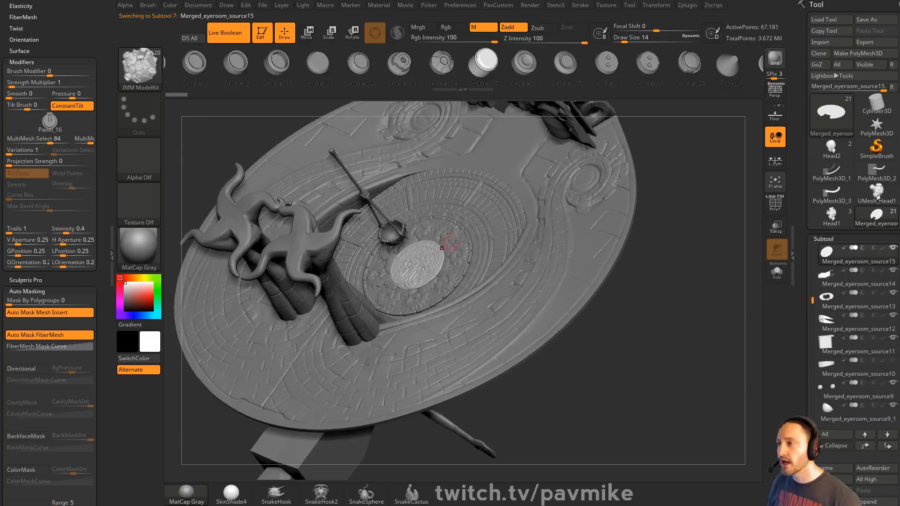
drag(688, 269, 496, 267)
key(ctrl+z)
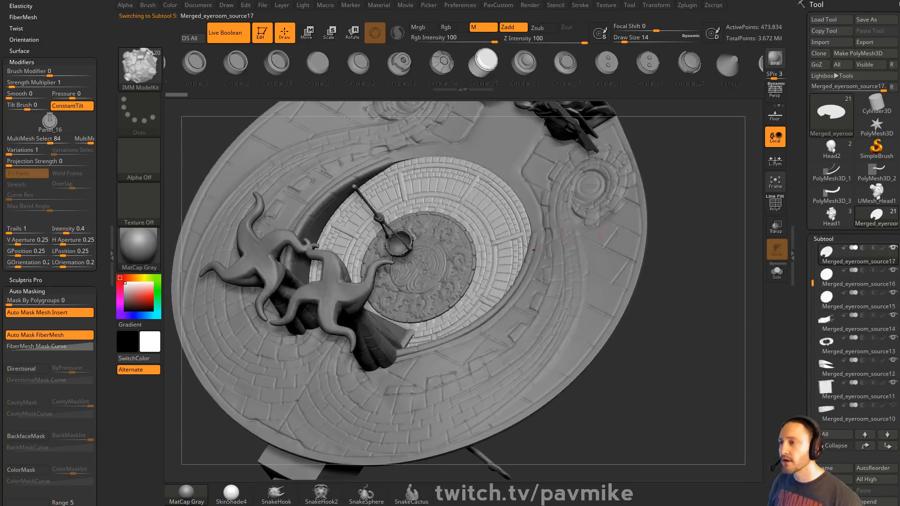
Show only the floor's brick ring, carved ring and central medallion, then open the tool loading dialog and cancel it.
click(893, 248)
click(894, 272)
click(893, 294)
shift+drag(726, 286, 711, 339)
alt+drag(711, 339, 703, 243)
drag(718, 291, 726, 259)
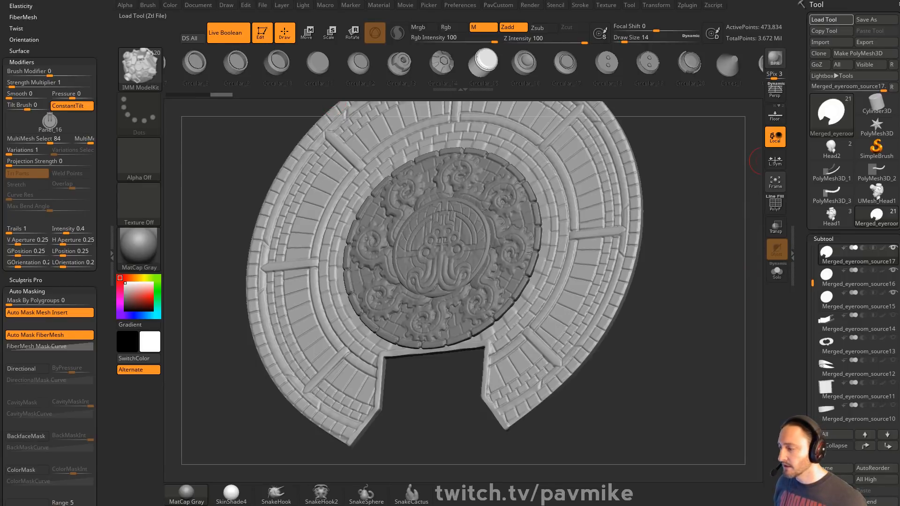
click(831, 20)
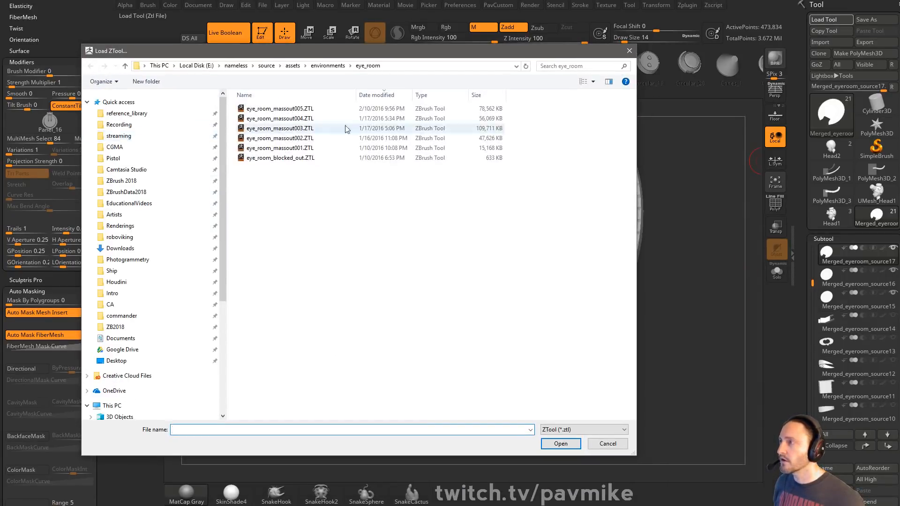
click(616, 444)
Switch to the browser and open the video "ZBrush 2018 Sculptris Pro Polygroup It Livestream" from the YouTube channel's uploads.
drag(459, 505, 353, 20)
scroll(435, 394, down, 5)
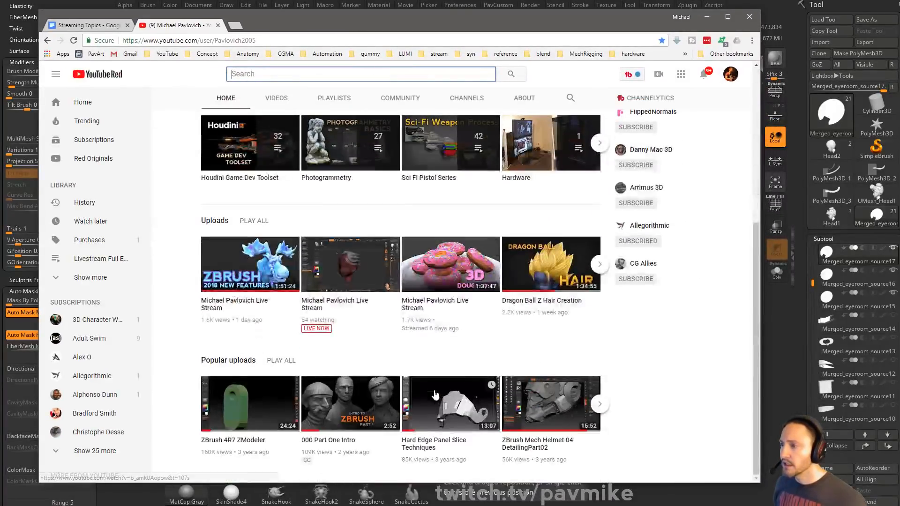
click(599, 265)
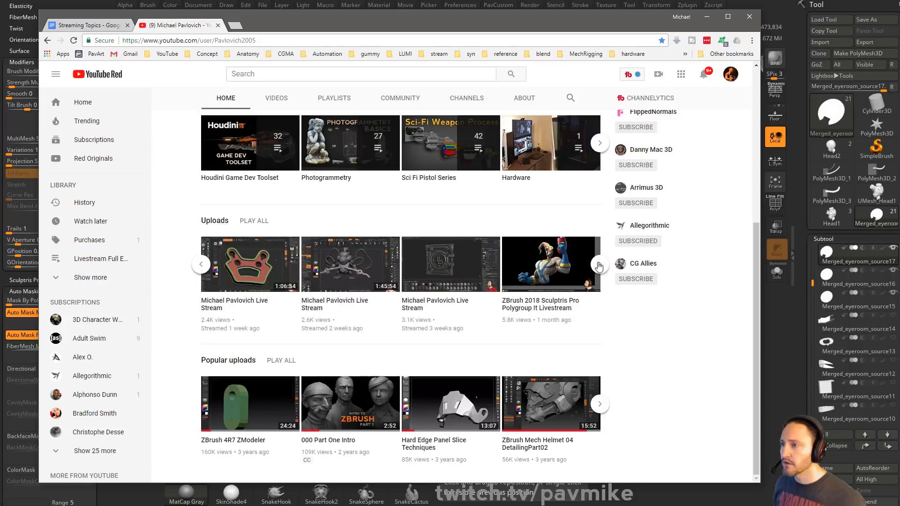
click(553, 265)
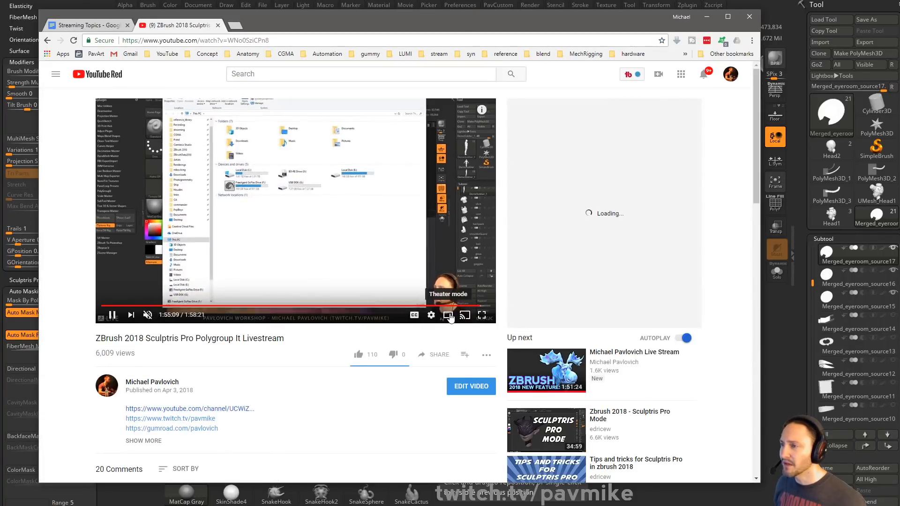
Skim the livestream in theater mode up to about 1:44:12, pause it there and switch back to ZBrush.
click(449, 314)
click(99, 404)
drag(172, 405, 523, 406)
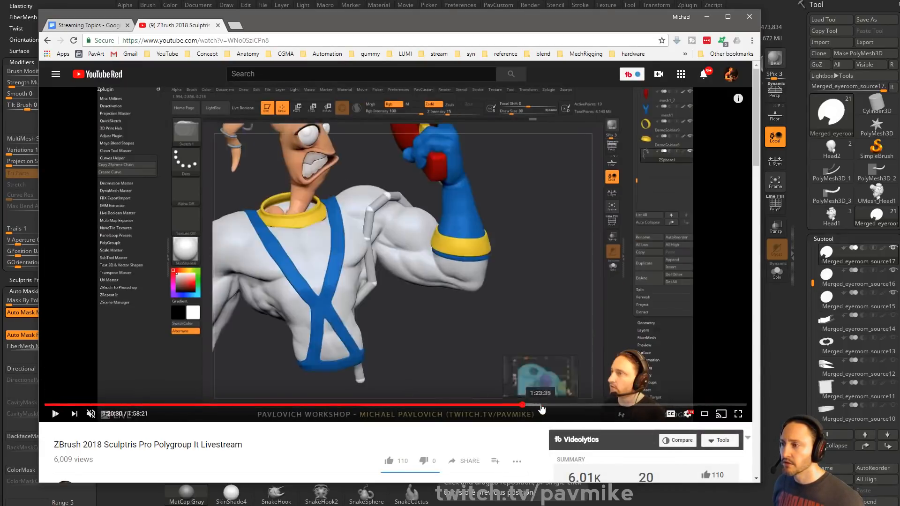
click(570, 406)
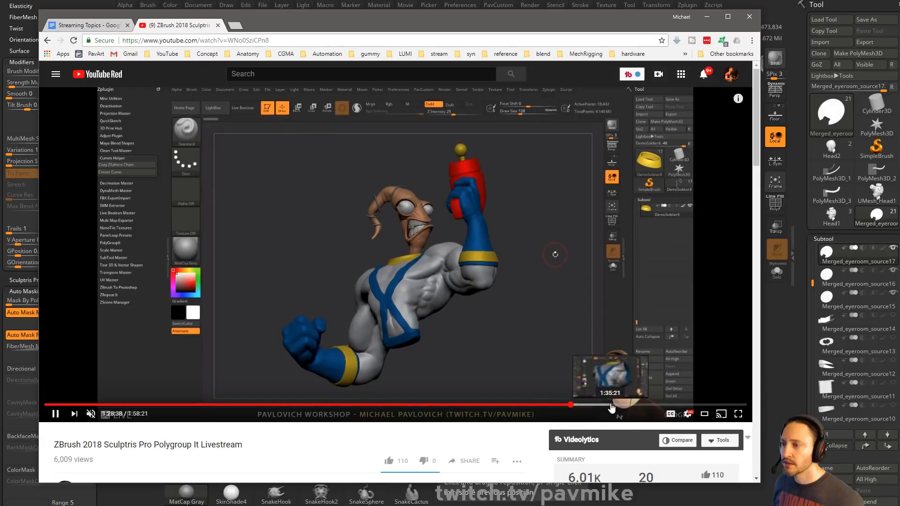
click(611, 406)
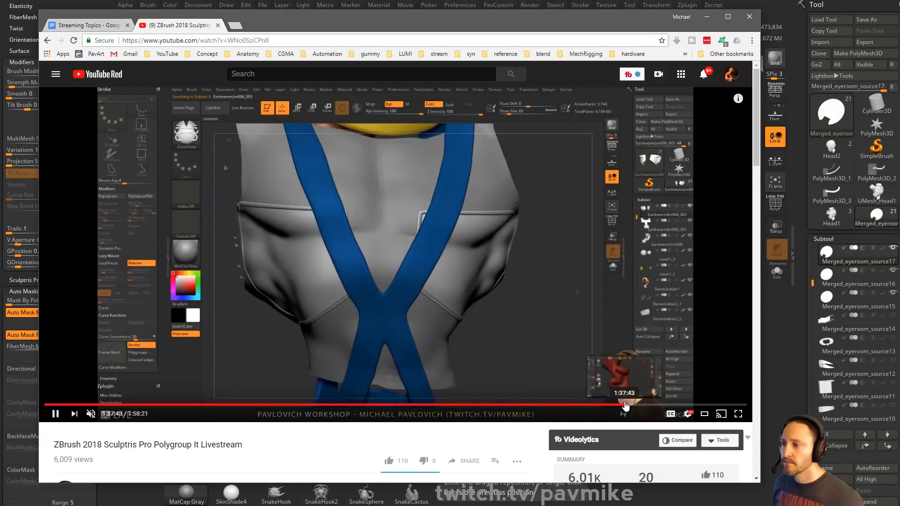
click(662, 406)
click(643, 388)
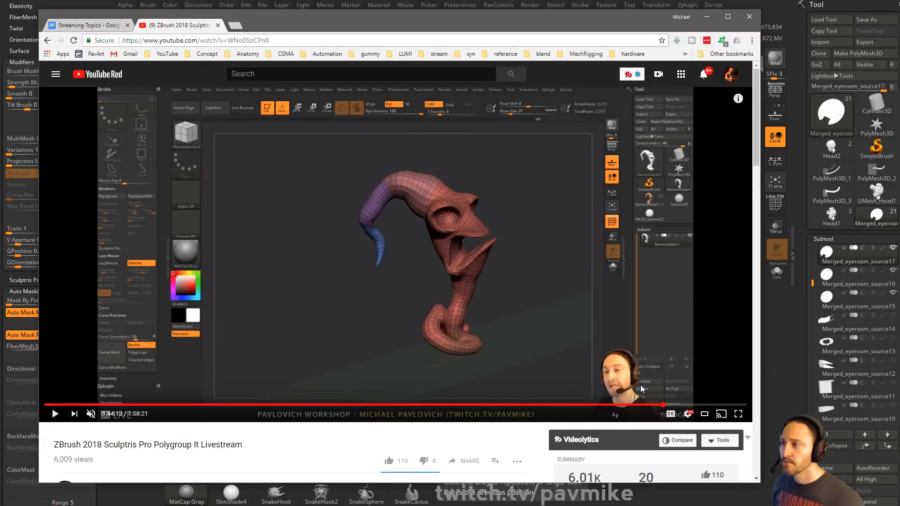
key(alt+Tab)
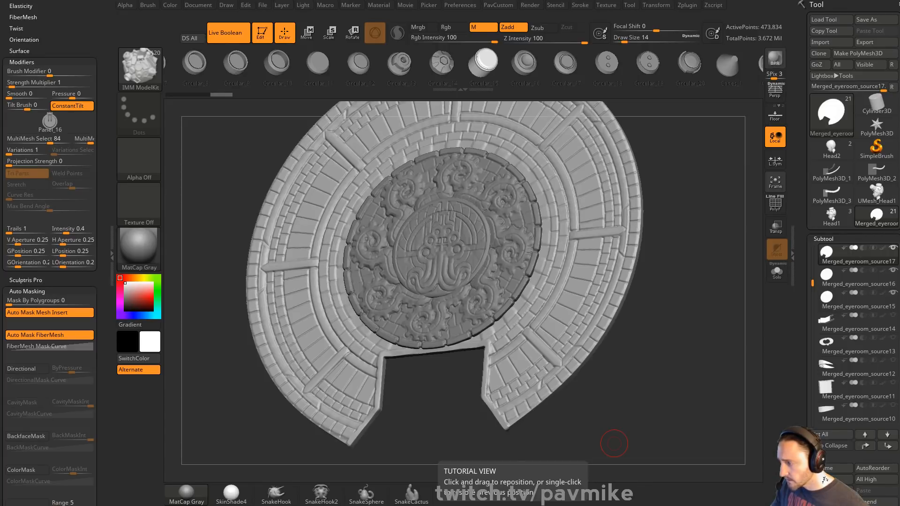
Switch to the SourceVideo folder in File Explorer, look through its recordings and return to ZBrush.
drag(343, 505, 362, 25)
scroll(364, 336, down, 6)
scroll(330, 417, up, 5)
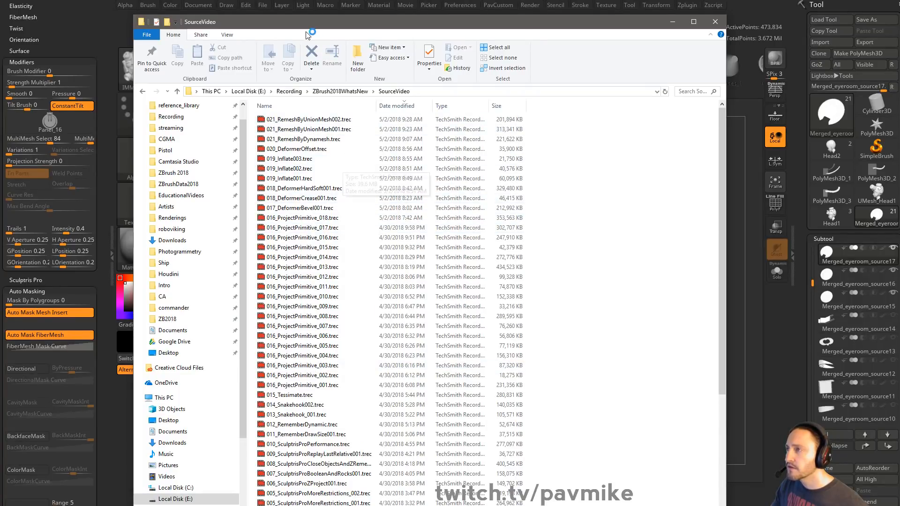
drag(324, 22, 614, 444)
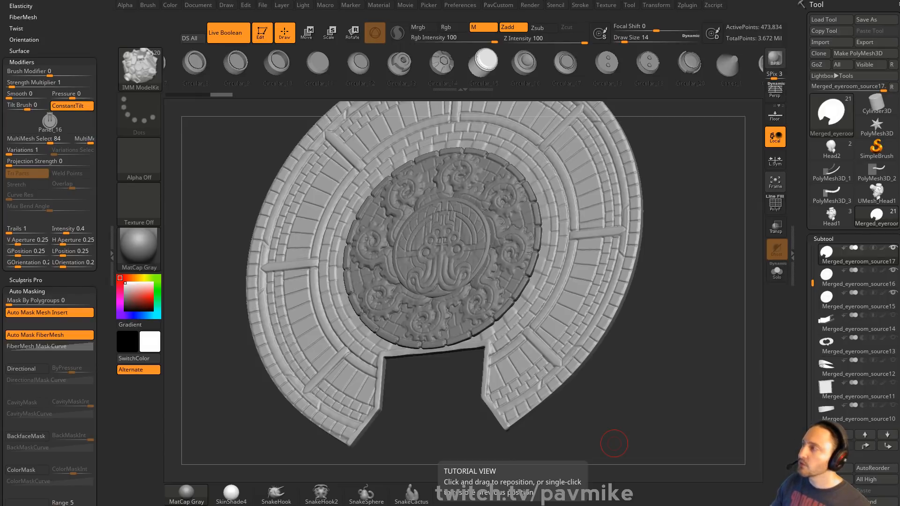
Save the project.
key(ctrl+s)
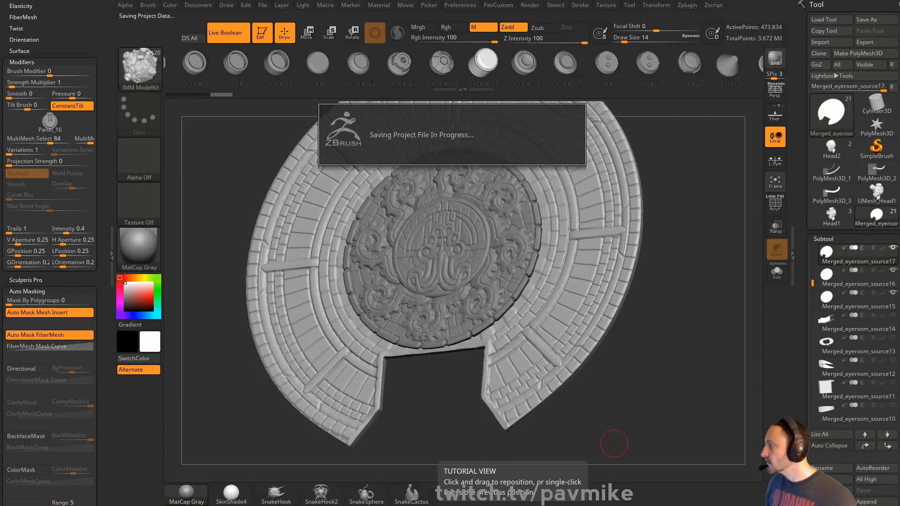